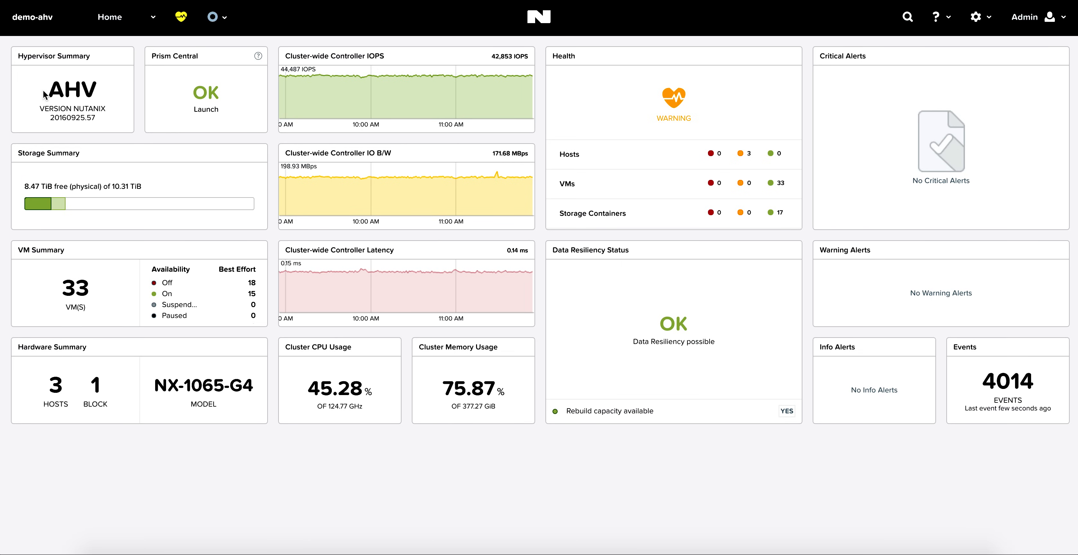
left_click_drag(44, 93, 104, 90)
left_click(118, 90)
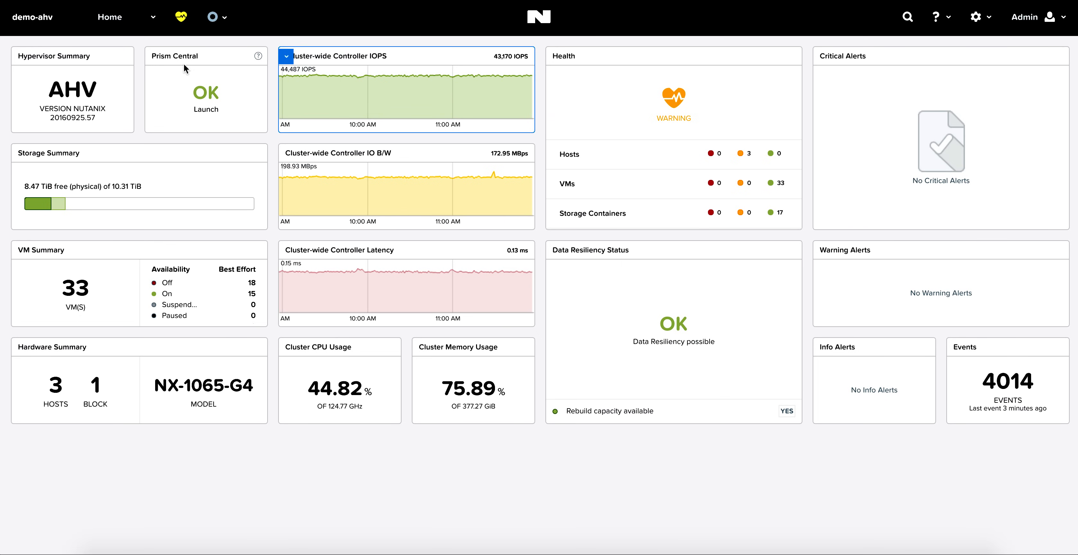
- Open the cluster's hardware page and display its block diagram
left_click(152, 19)
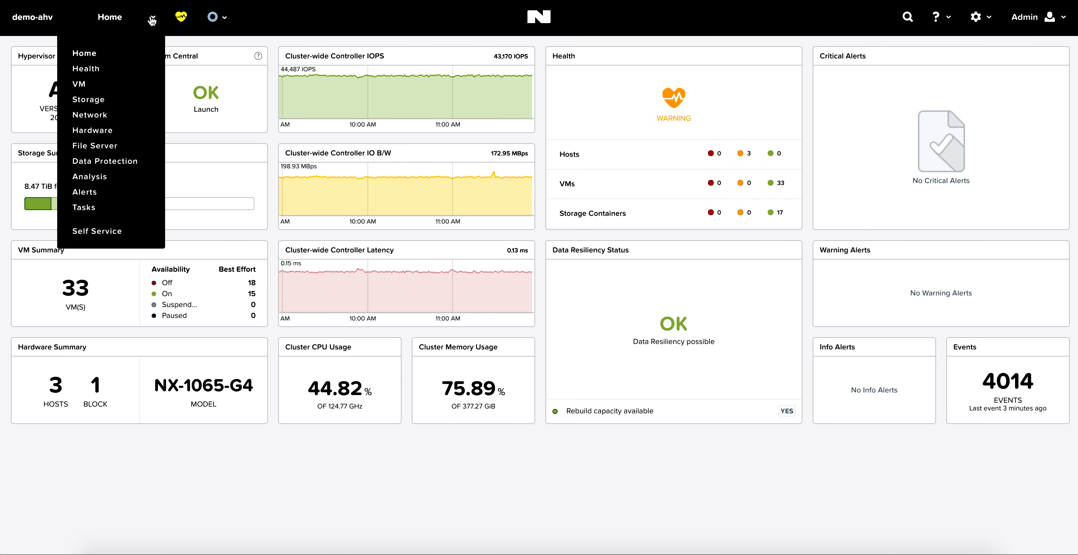
left_click(89, 129)
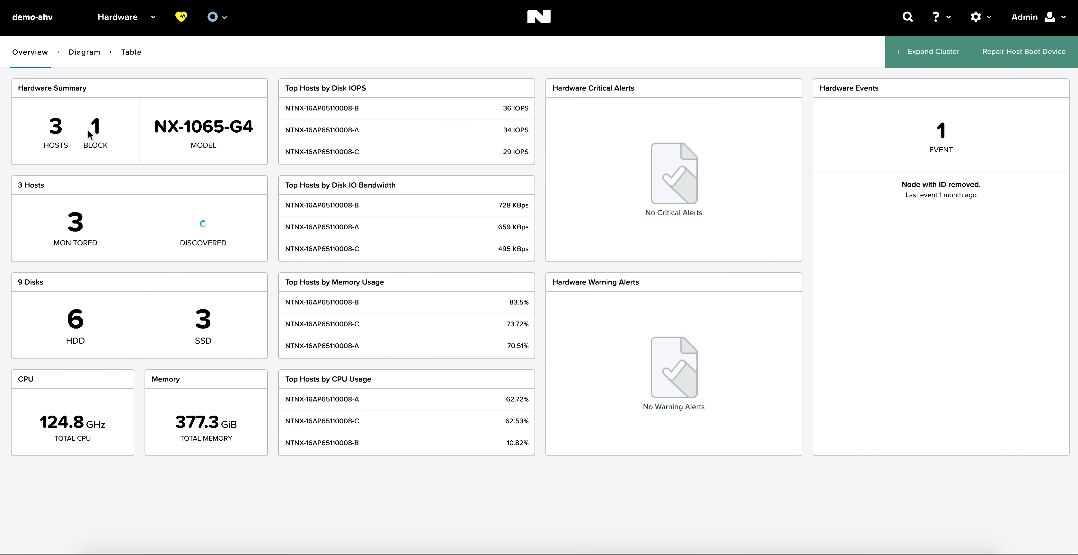
left_click(82, 58)
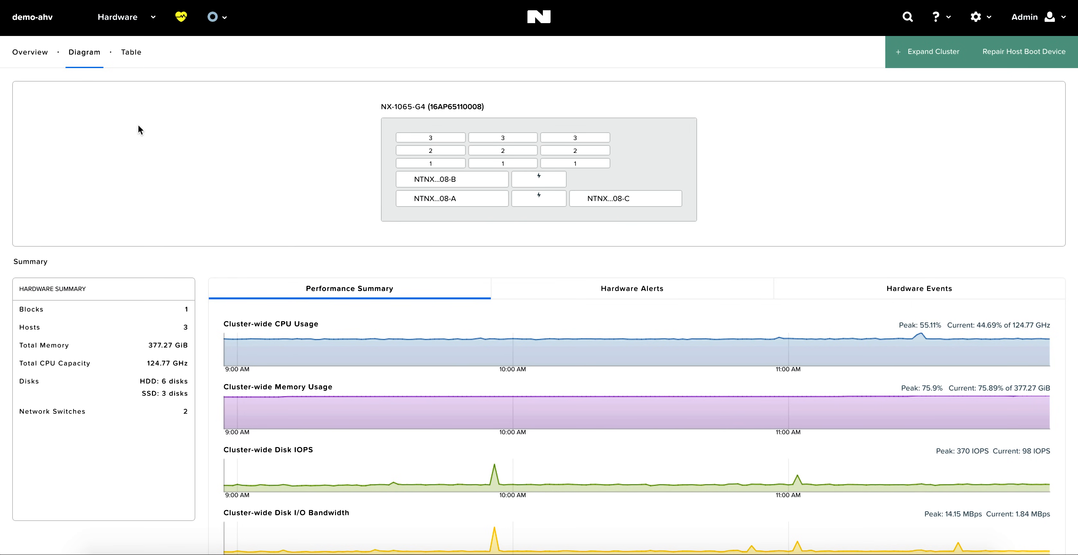
- In the block diagram, view the details of host A and the performance of disk 1 in the middle column
left_click(429, 204)
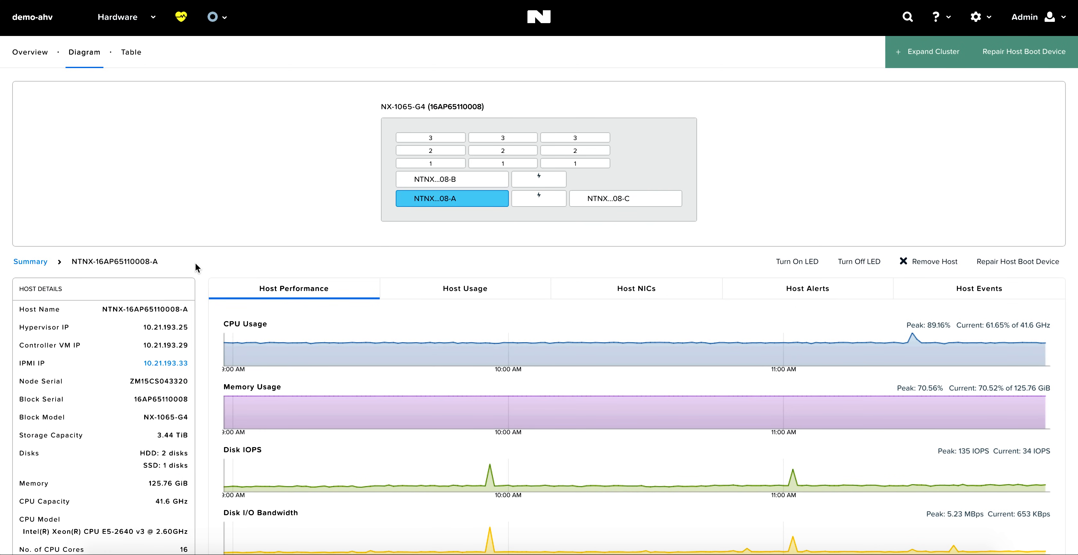
scroll(195, 263, "down", 1)
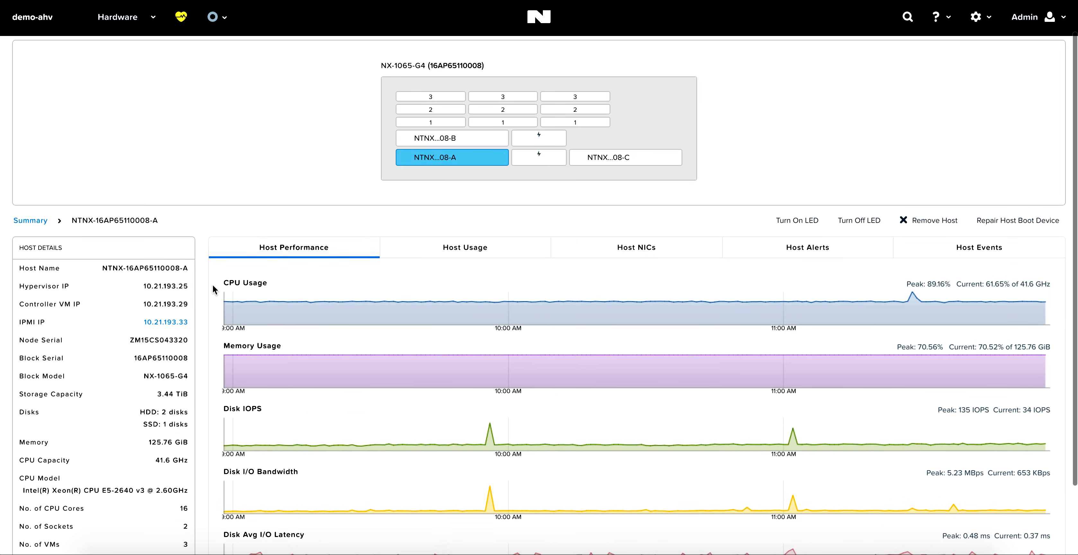
scroll(212, 285, "up", 1)
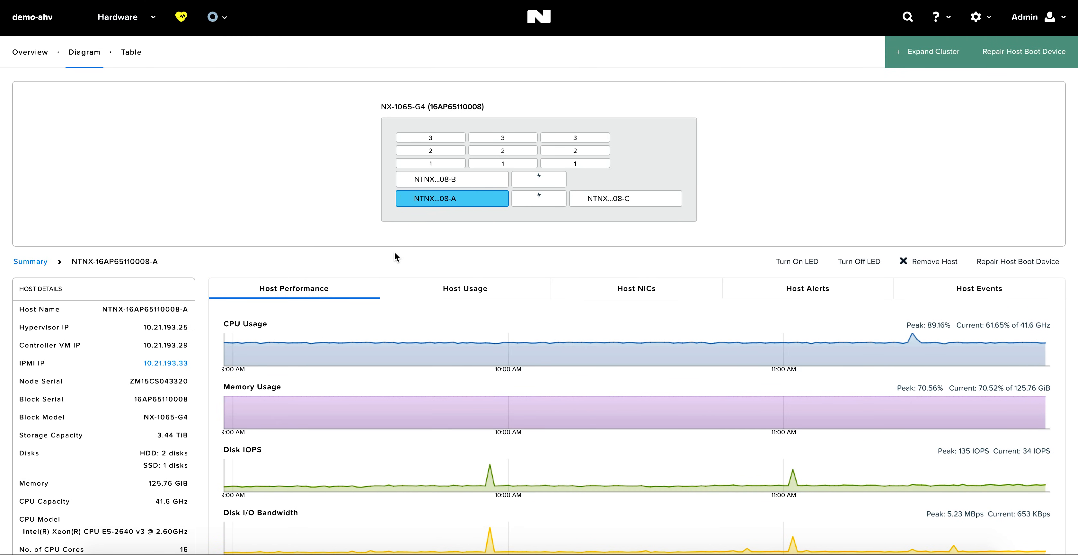
left_click(488, 164)
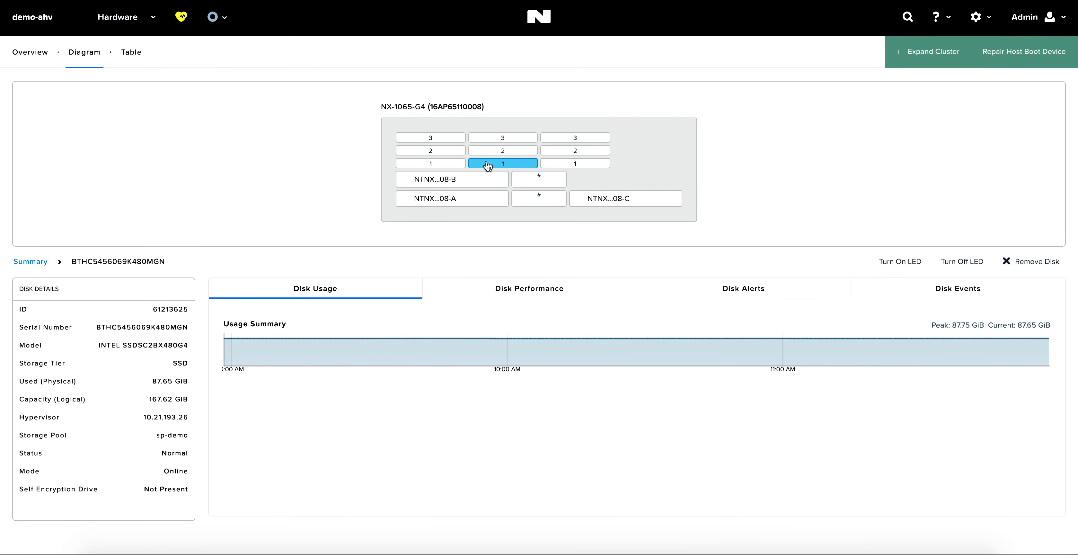
left_click(500, 290)
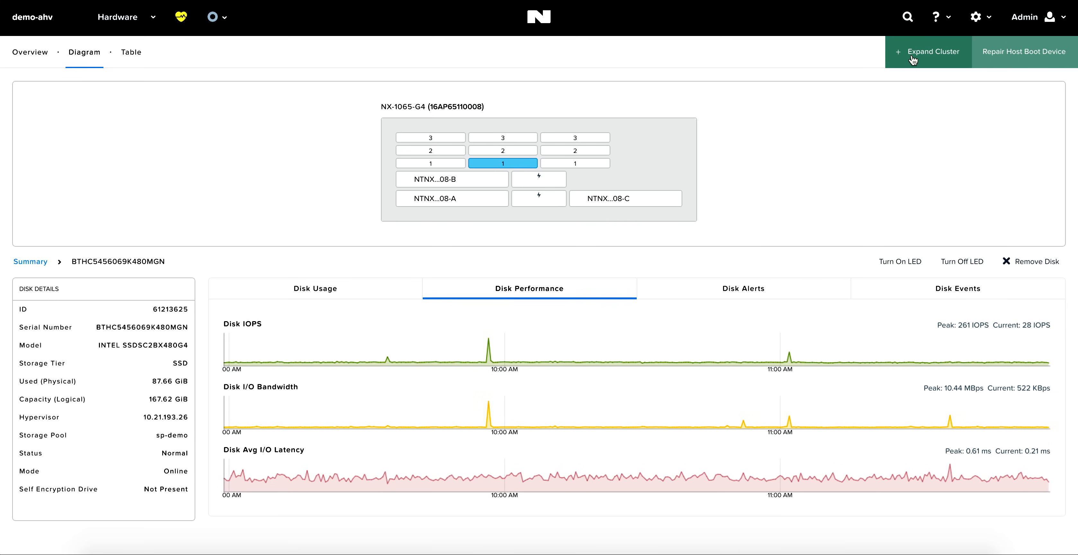
- Walk through Expand Cluster with node D of the NX-1065-G4 block selected, up to host configuration, and close it without expanding
left_click(913, 60)
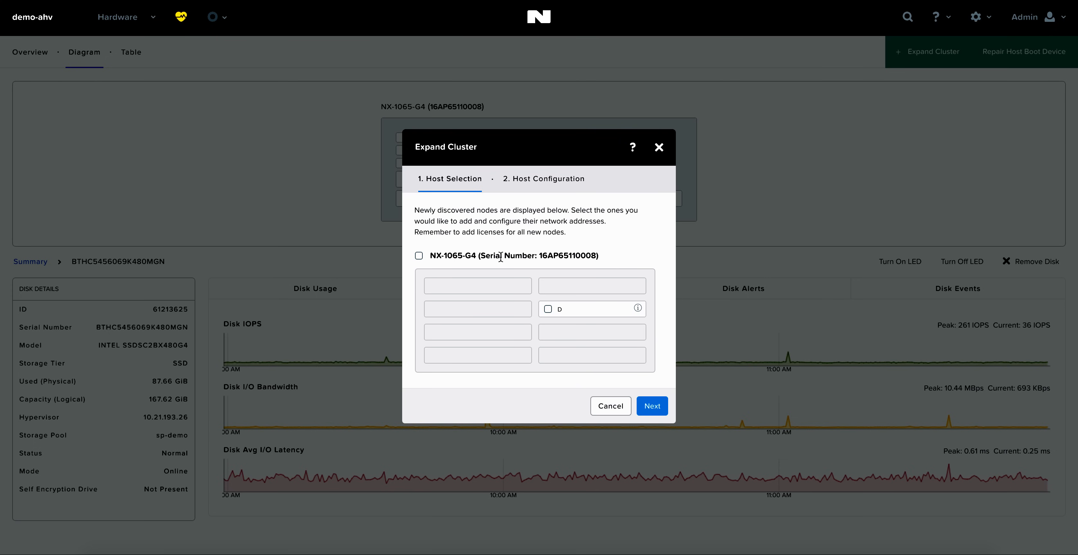
left_click(418, 256)
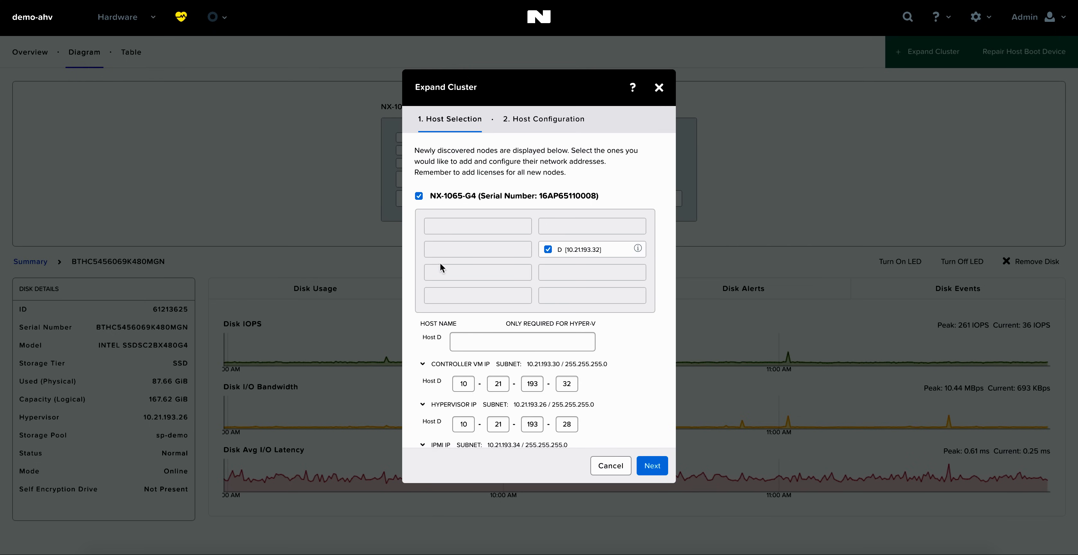
scroll(651, 353, "down", 2)
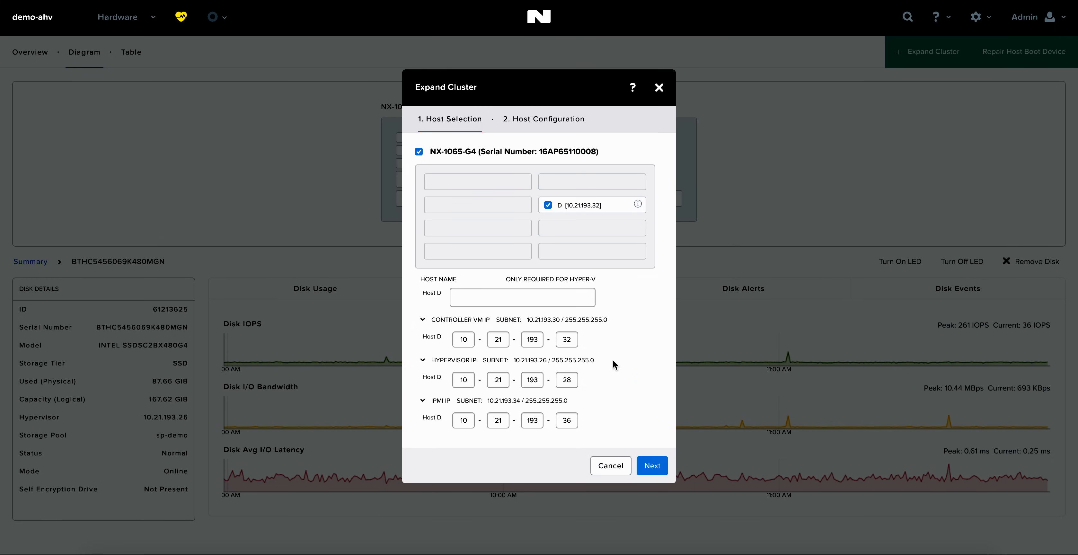
left_click(651, 466)
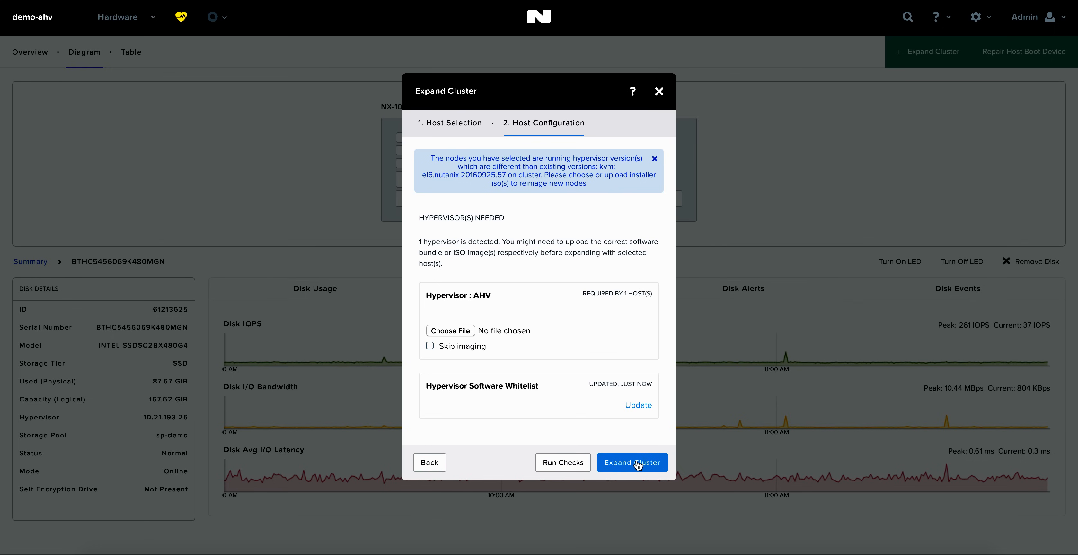
left_click(660, 97)
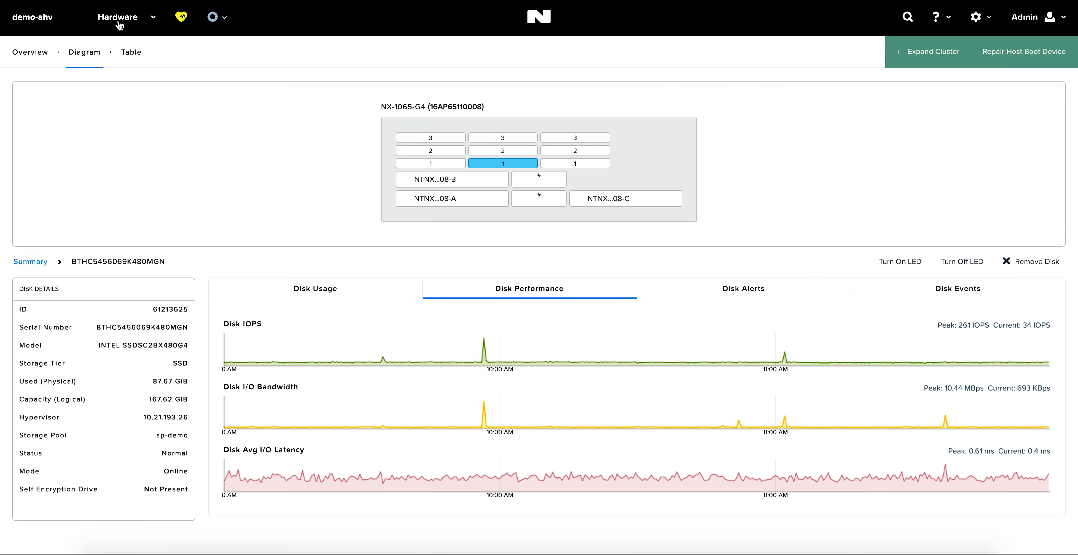
- Return to the home dashboard and highlight the total physical capacity in the Storage Summary
left_click(119, 25)
left_click(86, 49)
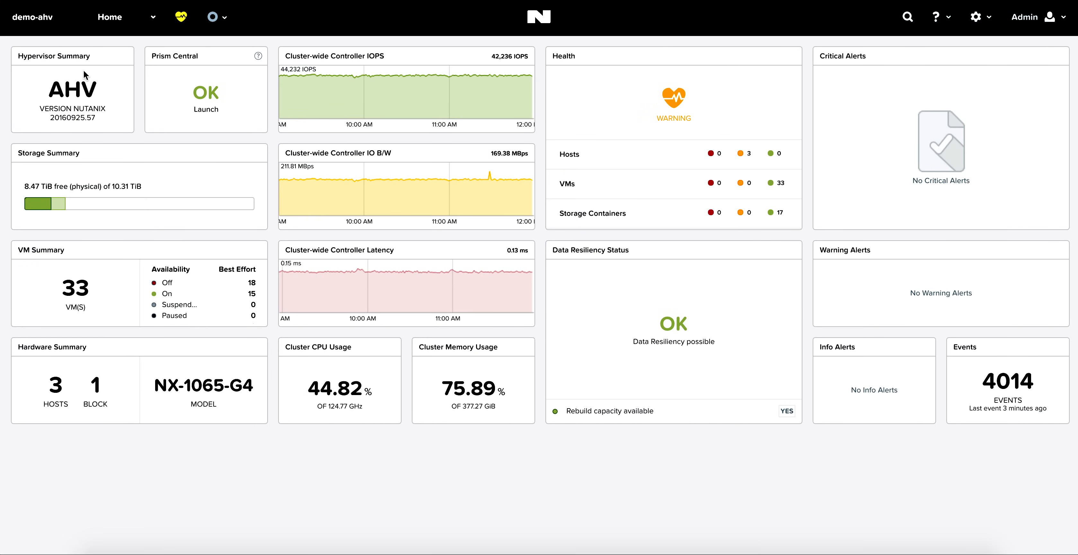
left_click_drag(110, 186, 156, 181)
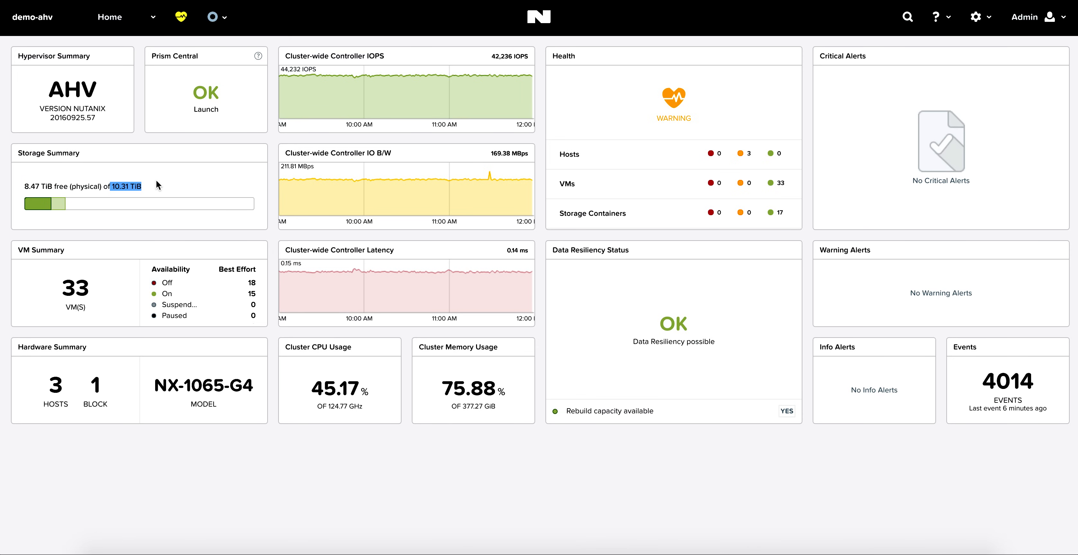
left_click(156, 181)
- Review the AOS, hypervisor and firmware upgrade options, including the firmware component choices, and close the software upgrade dialog
left_click(976, 17)
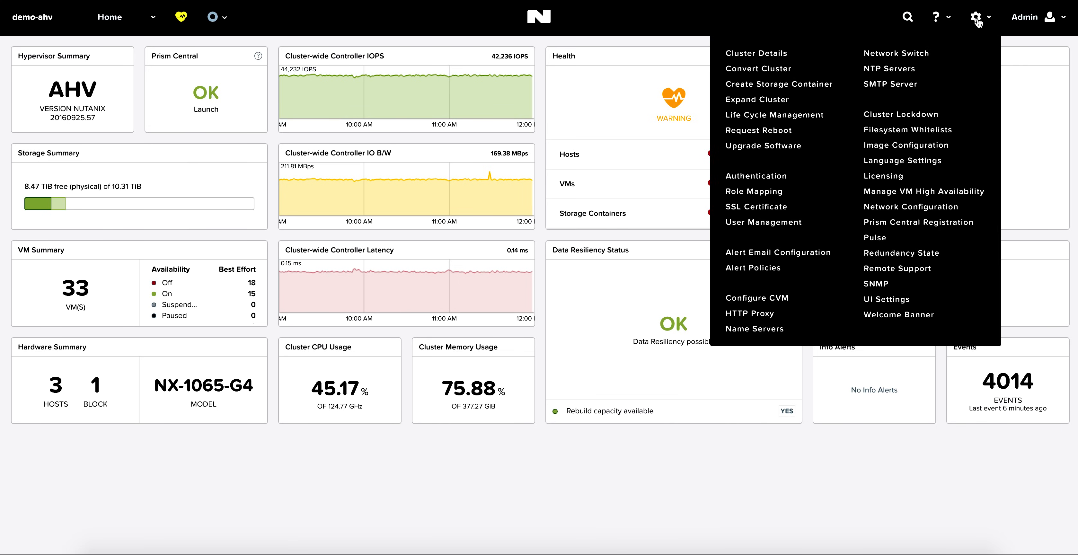
left_click(751, 152)
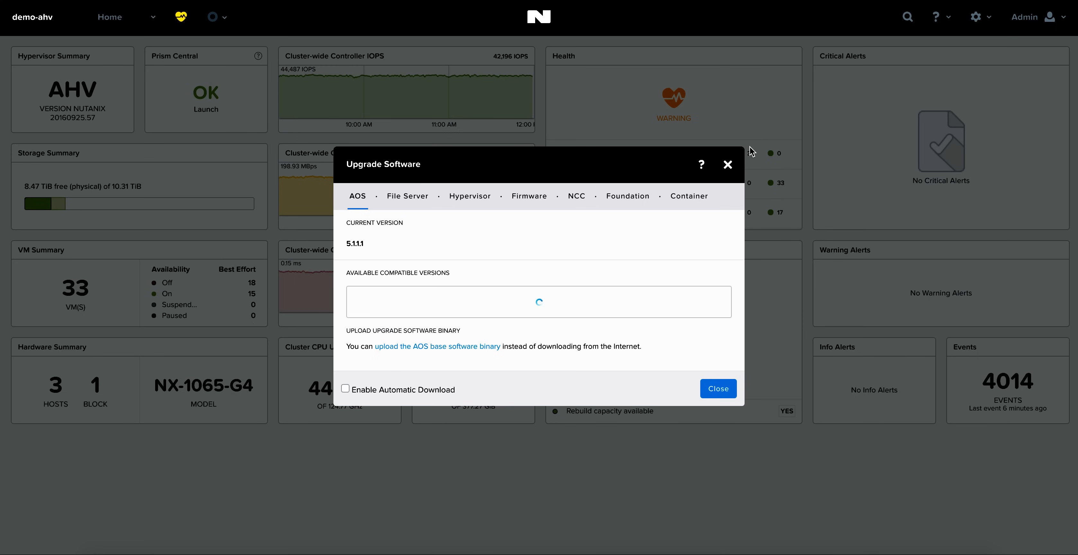
left_click(466, 201)
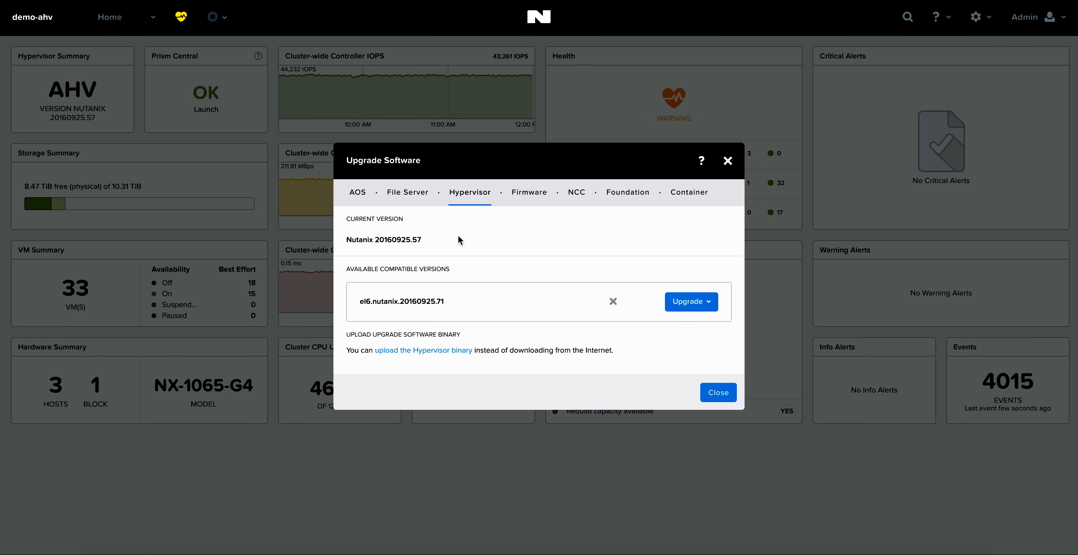
left_click(529, 192)
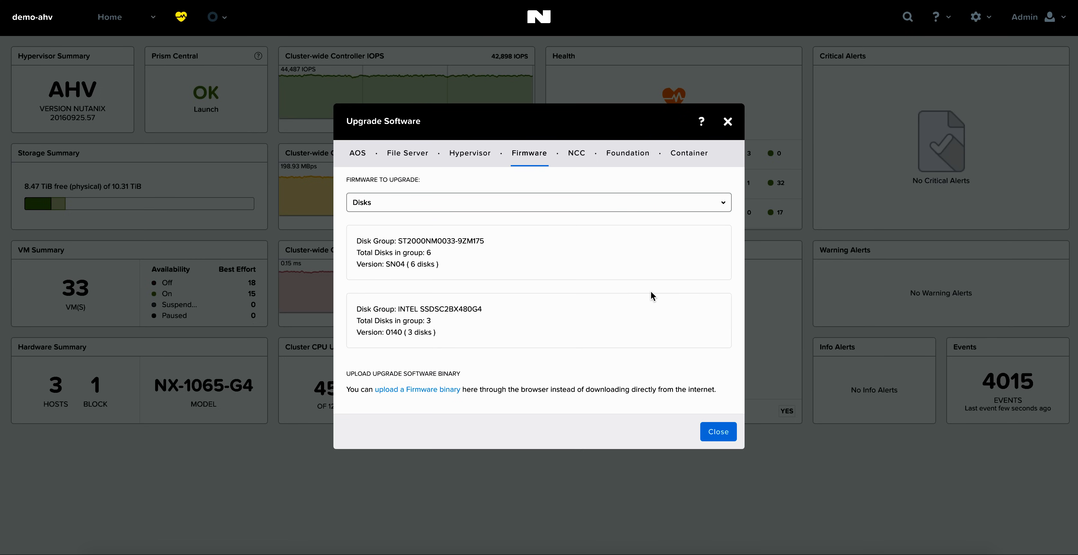
left_click(651, 205)
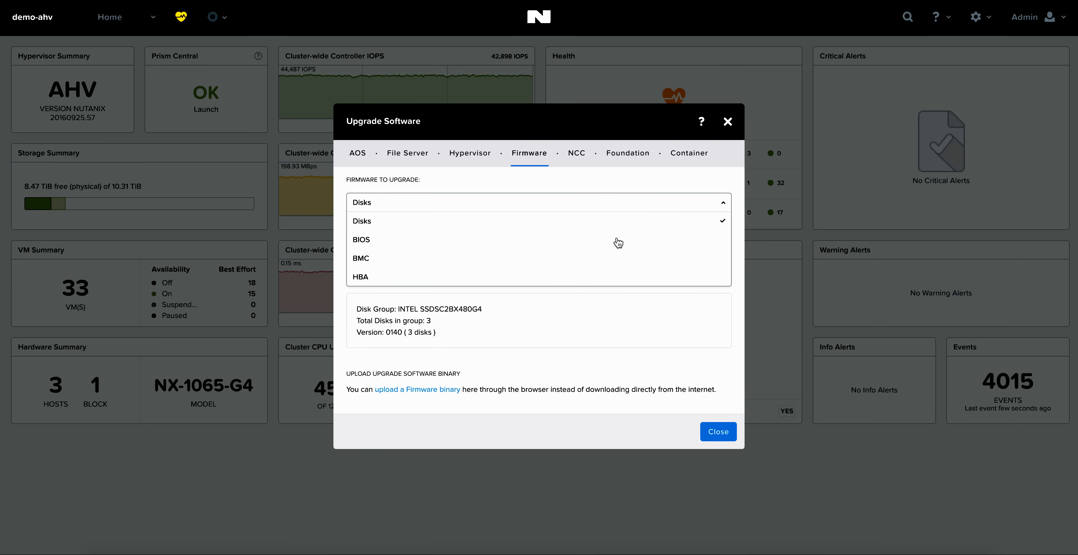
left_click(624, 181)
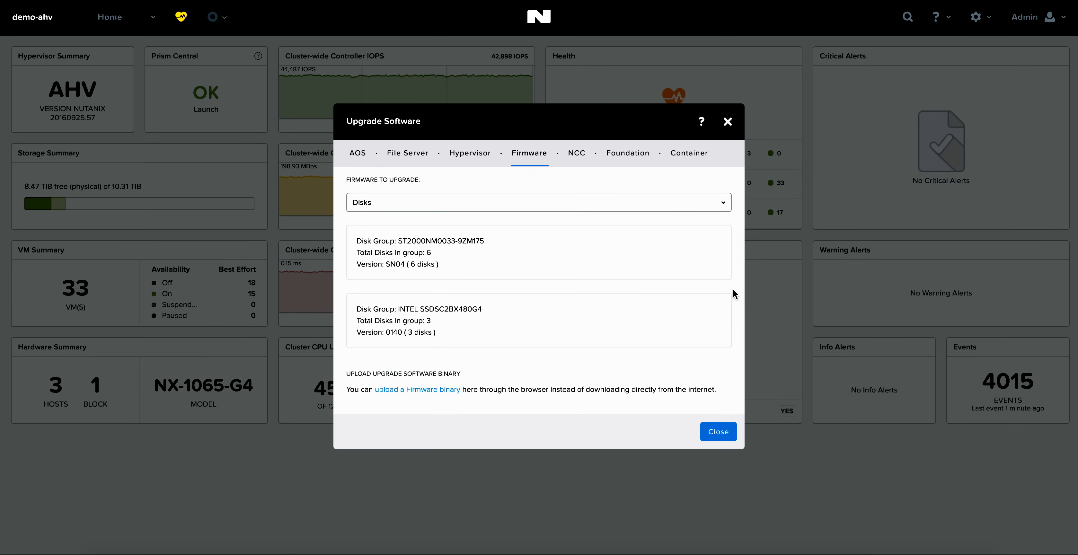
left_click(729, 124)
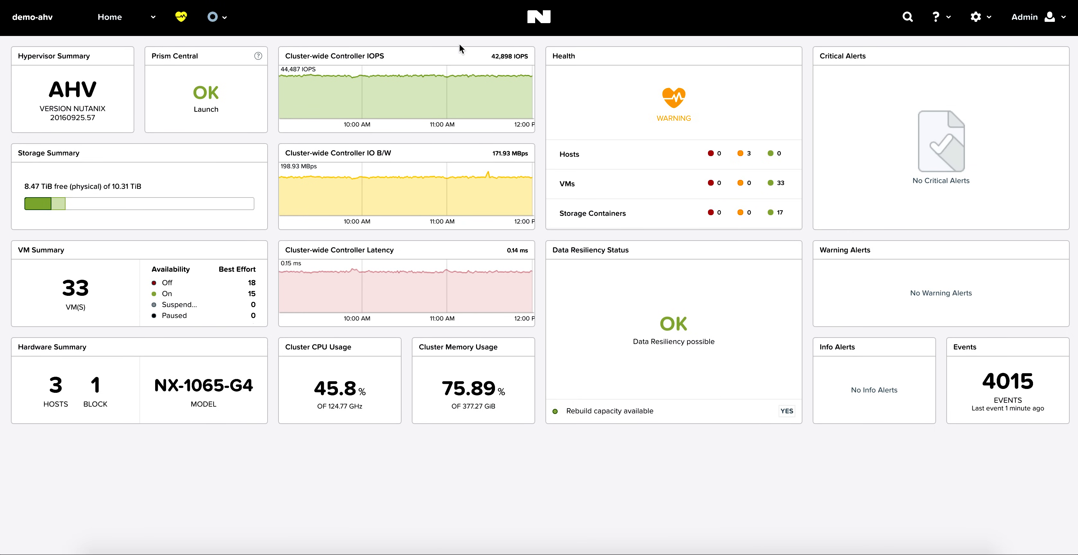
- Examine the cluster's storage overview and list the storage containers in table view
left_click(114, 19)
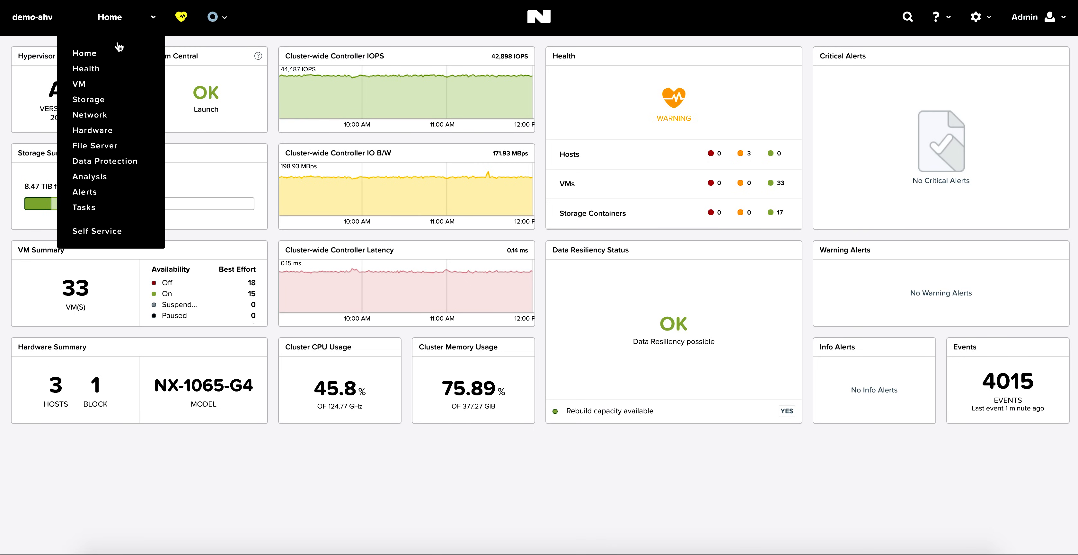
left_click(88, 102)
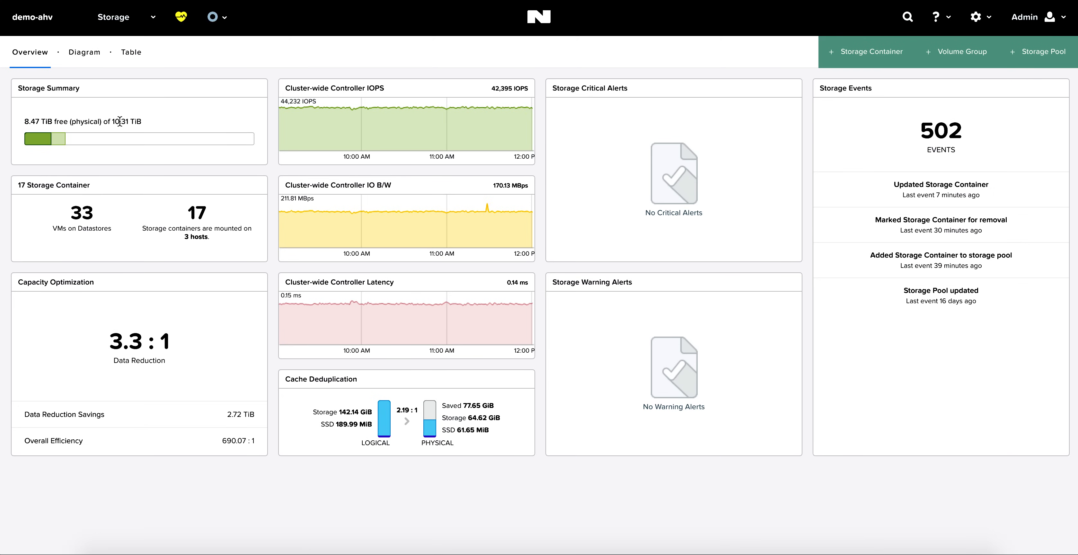
mouse_move(186, 336)
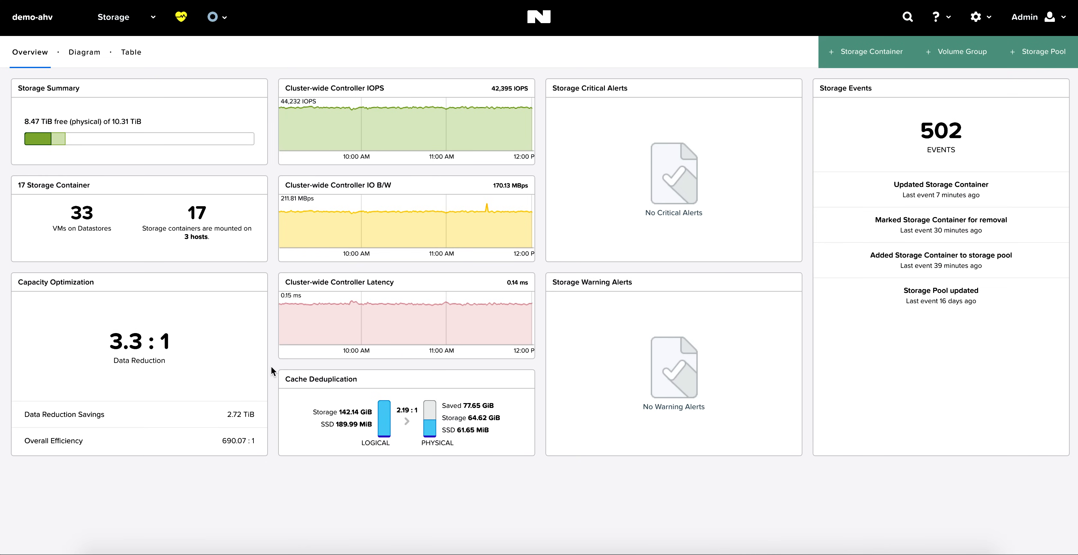
left_click(133, 54)
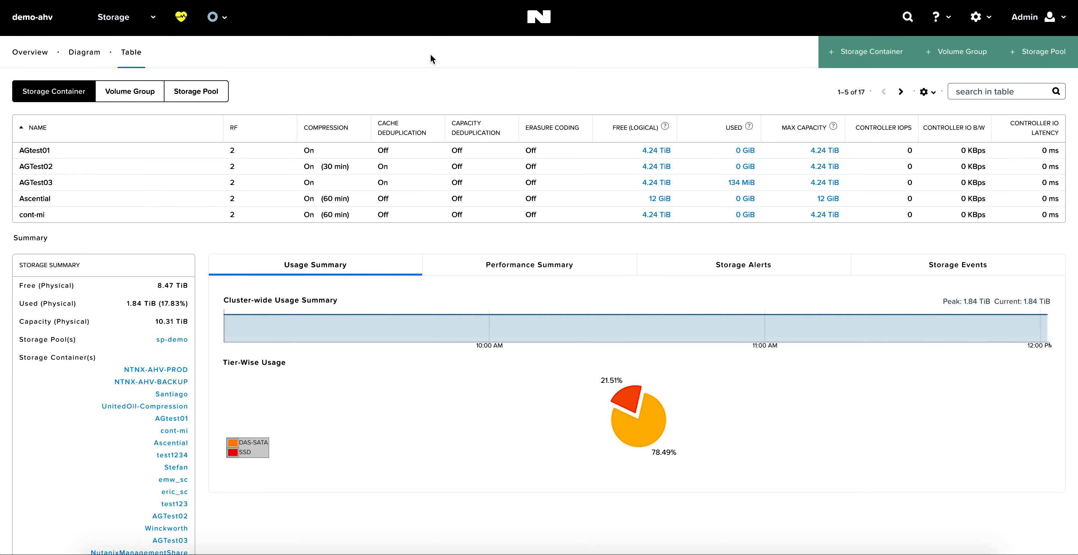
- Start a new storage container named sql_sc in the sp-demo storage pool
left_click(865, 60)
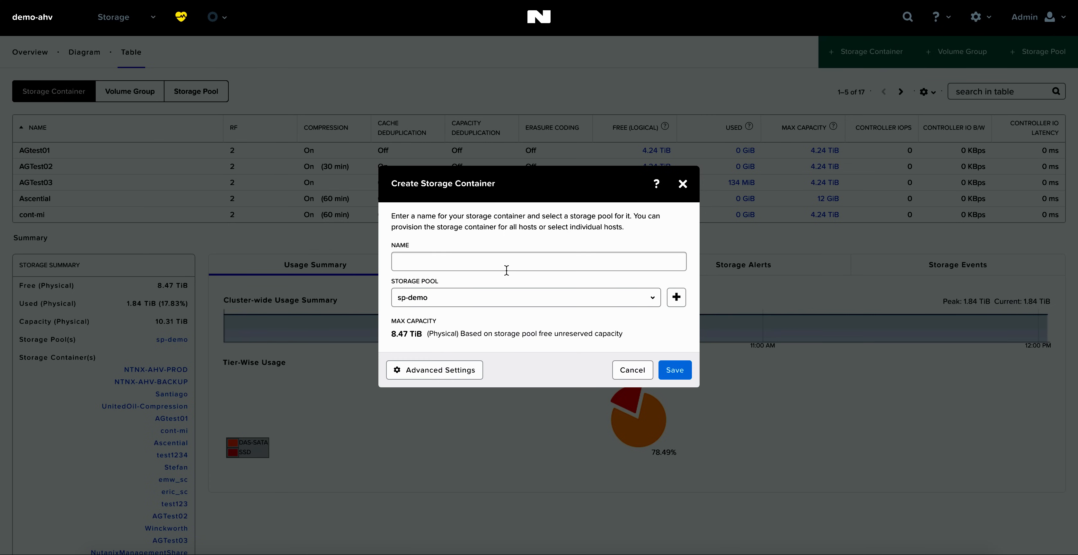
left_click(488, 266)
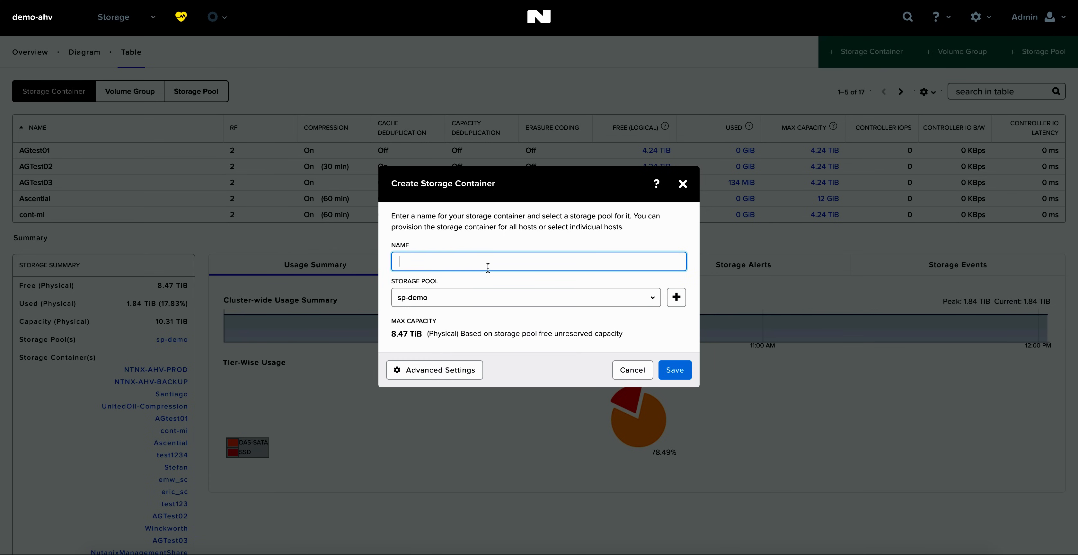
type("sql_sc")
- In the container's advanced settings, set the compression delay to 0 minutes for inline compression
left_click(453, 376)
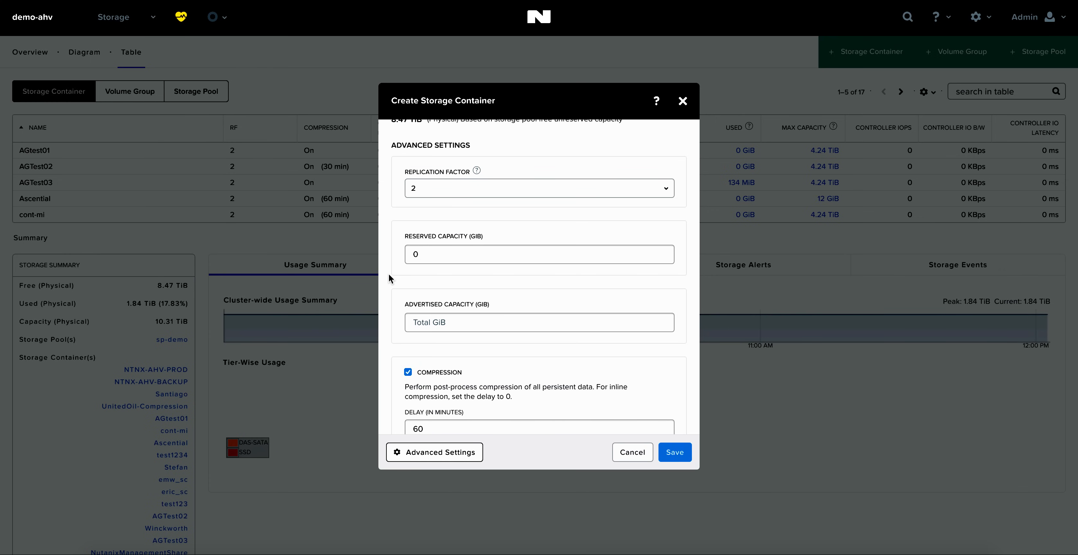
scroll(389, 274, "down", 2)
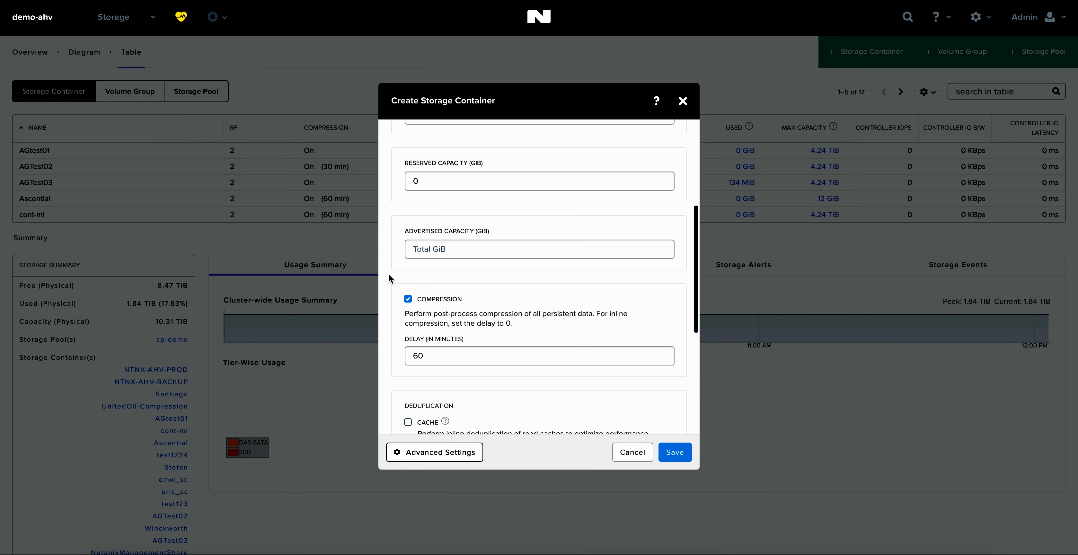
scroll(389, 274, "up", 1)
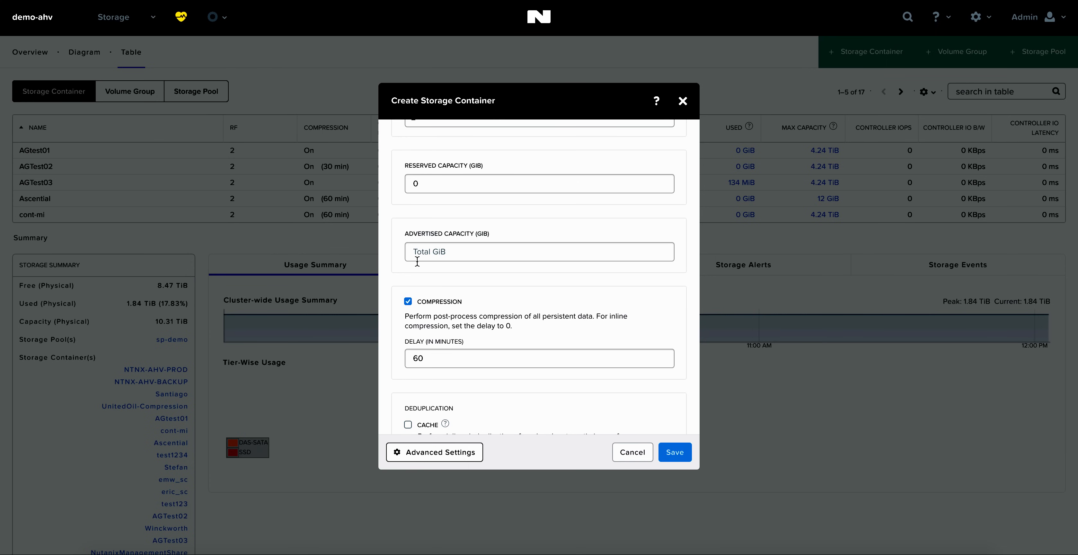
scroll(392, 276, "down", 3)
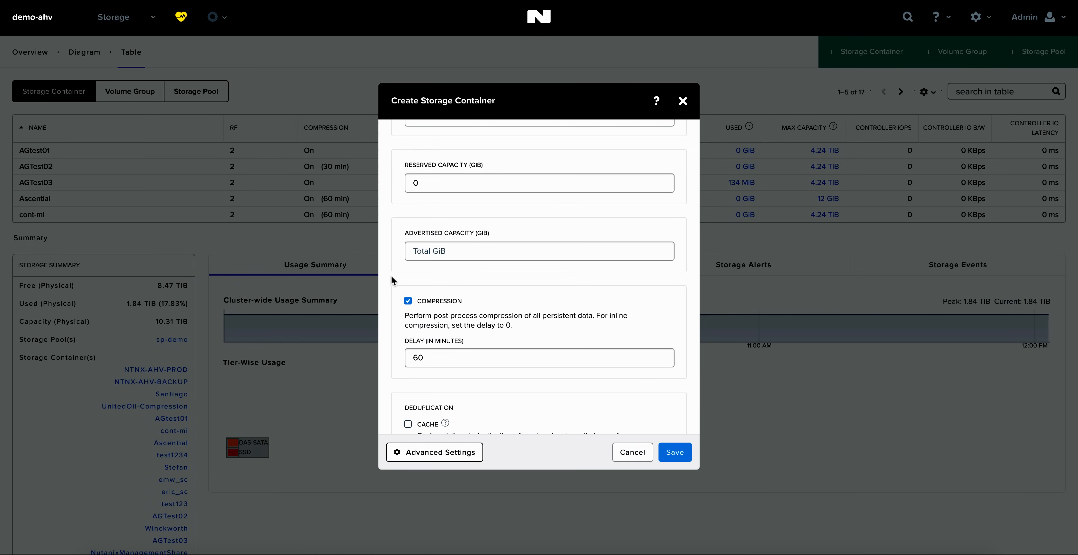
scroll(392, 276, "down", 1)
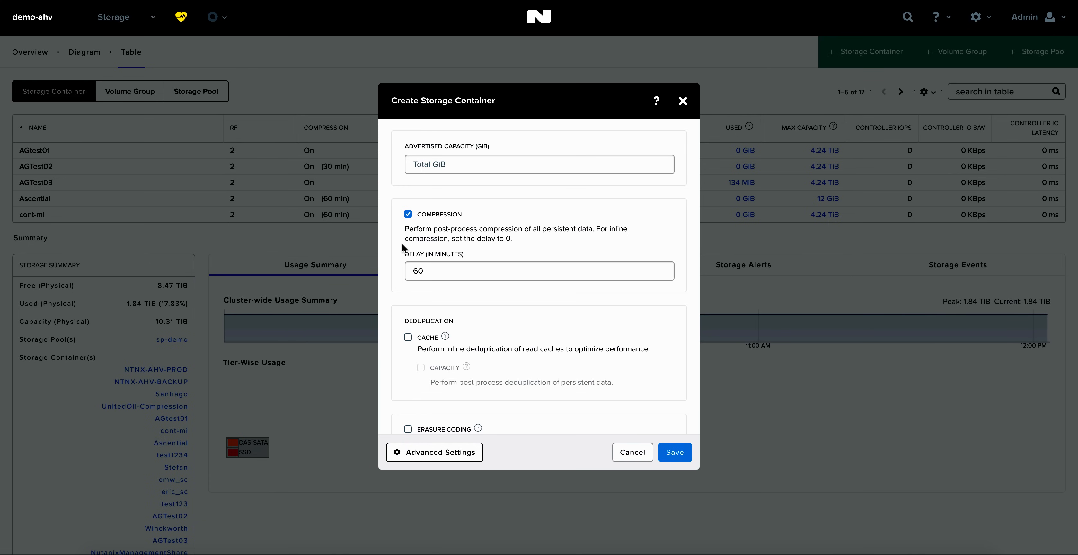
left_click(432, 272)
key("ctrl+a")
type("0")
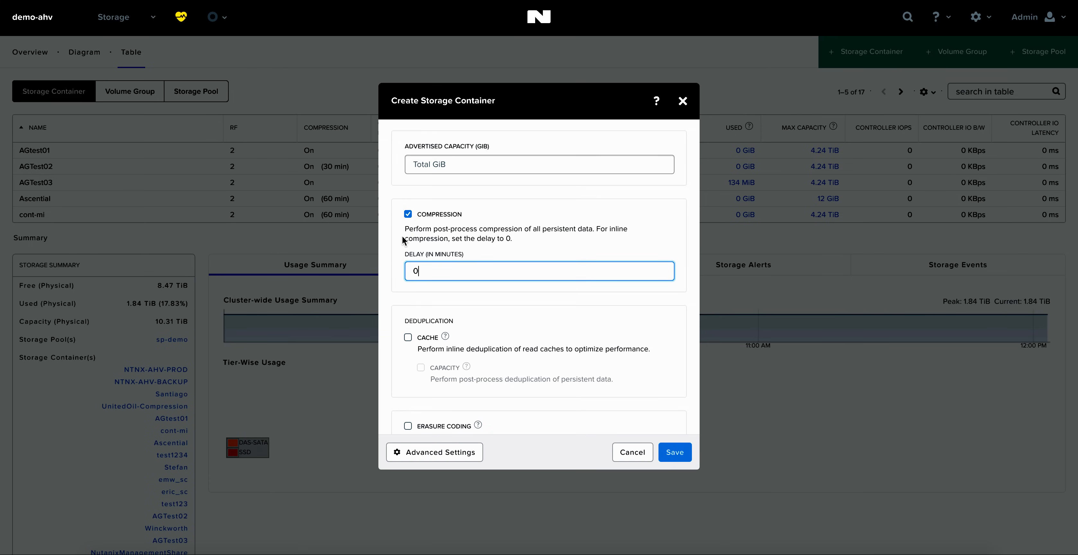
- Enable cache and capacity deduplication for the sql_sc container and save it
left_click(406, 338)
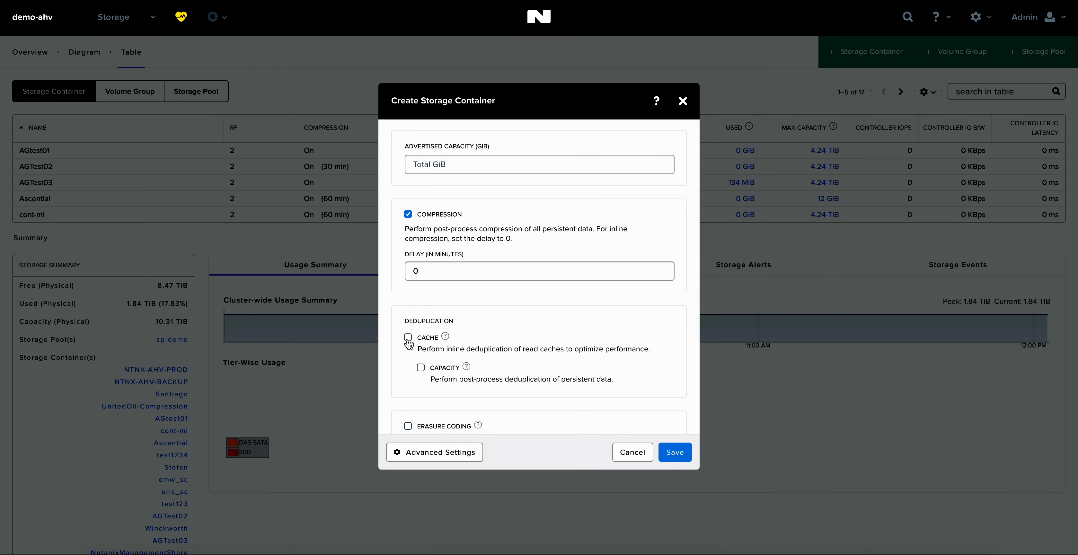
left_click(421, 369)
scroll(398, 314, "down", 3)
scroll(398, 313, "down", 3)
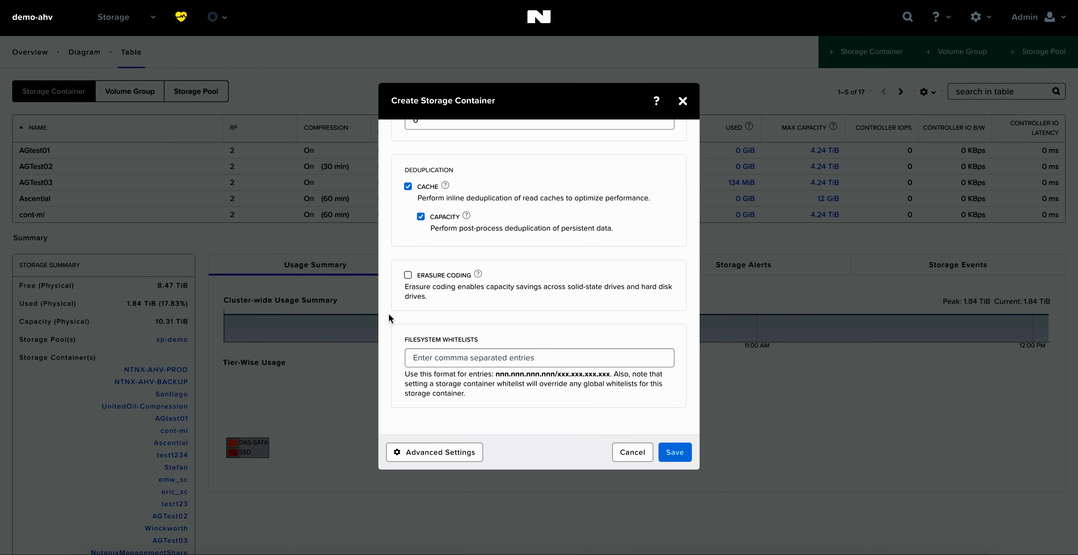
left_click(676, 454)
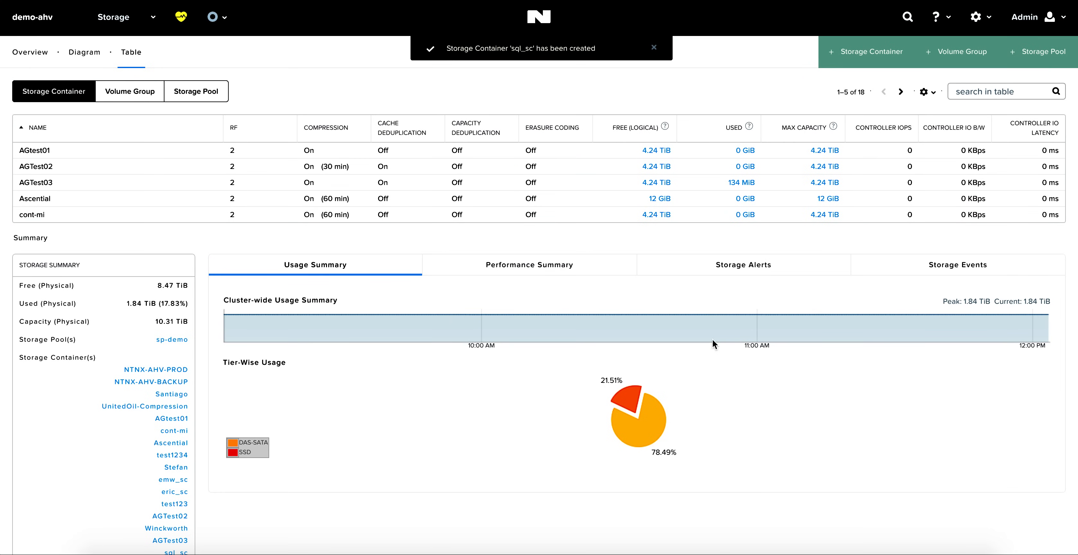
- Filter the storage container table by "sql" and select the sql_sc container
left_click(979, 93)
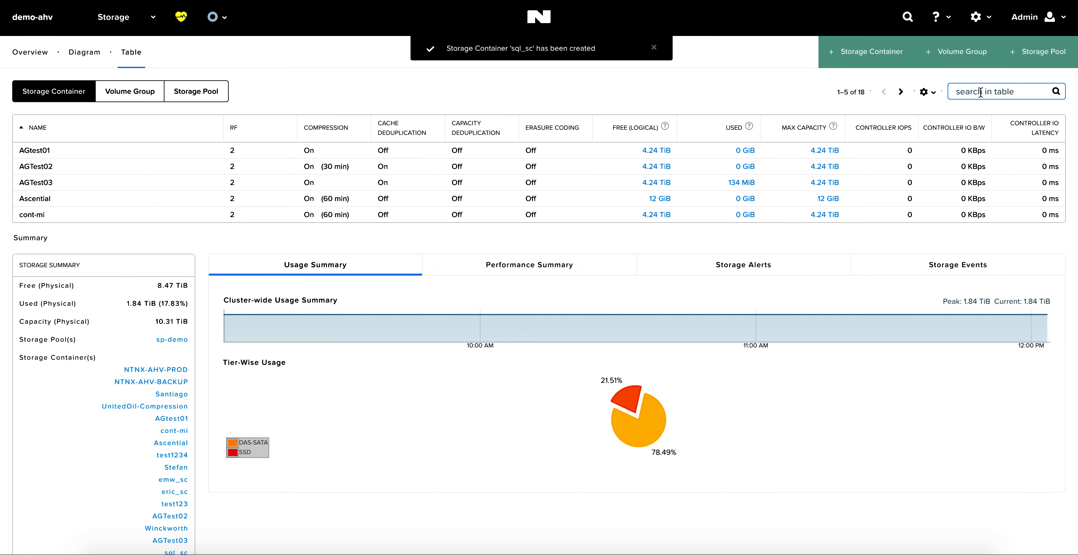
type("sql")
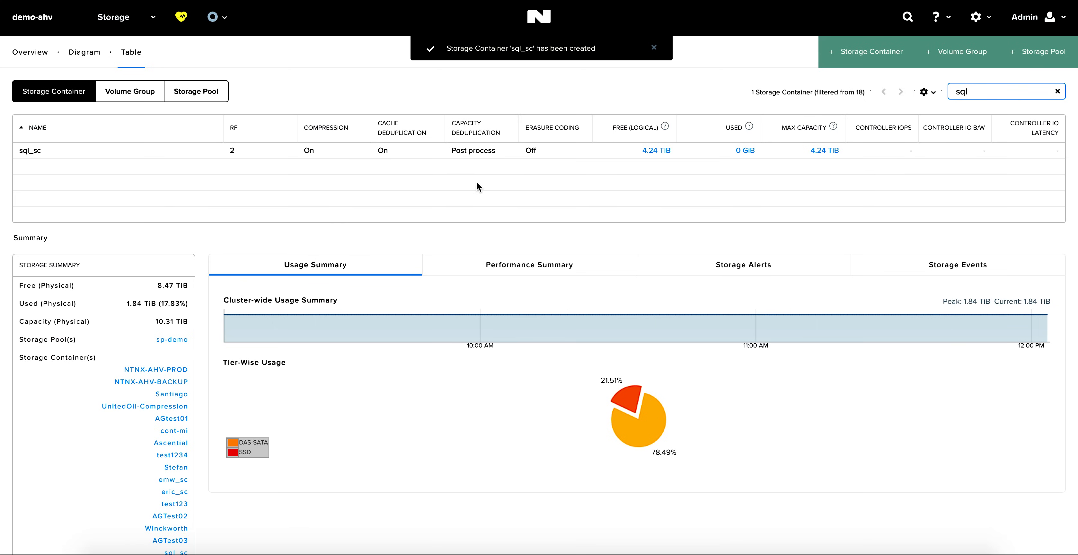
left_click(130, 152)
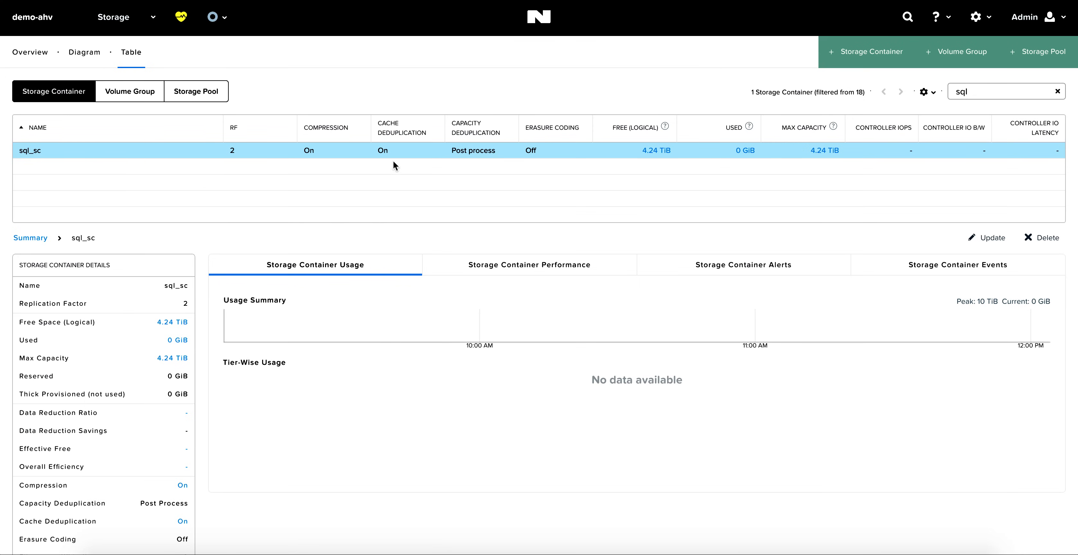
- Update the sql_sc container to disable both capacity and cache deduplication, and save the change
left_click(985, 243)
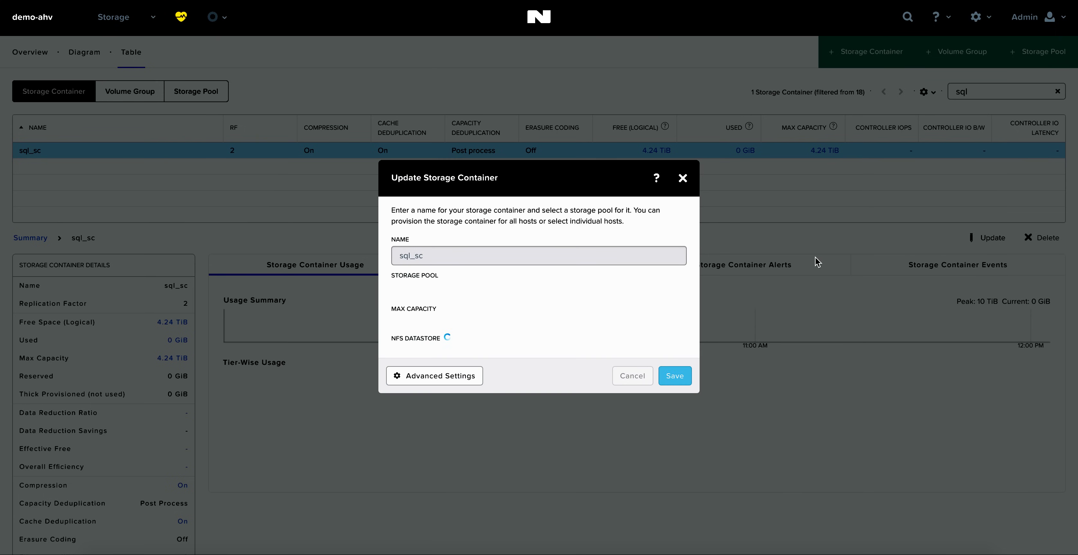
left_click(435, 369)
scroll(391, 318, "down", 3)
scroll(392, 318, "down", 3)
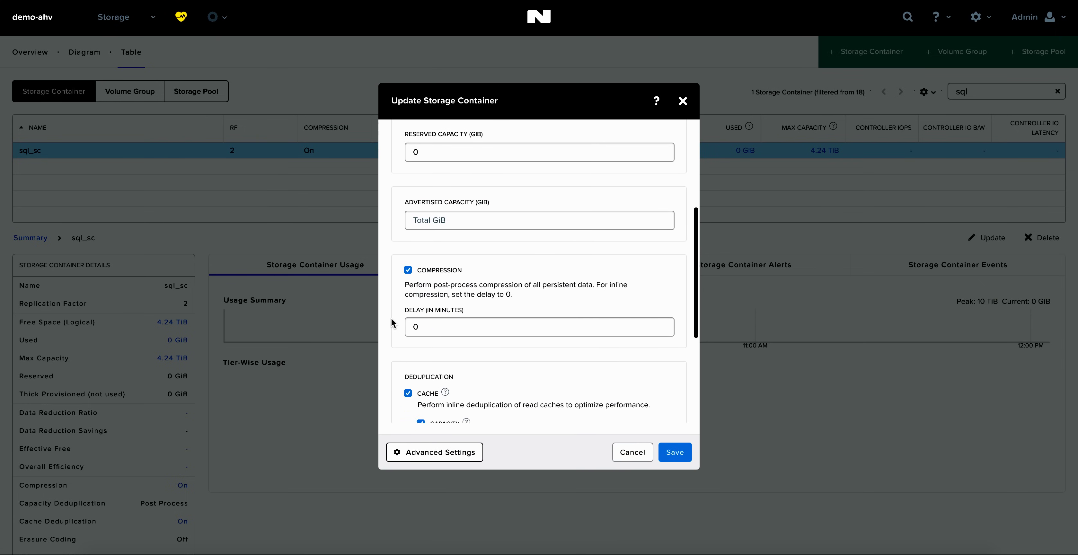
scroll(391, 318, "down", 1)
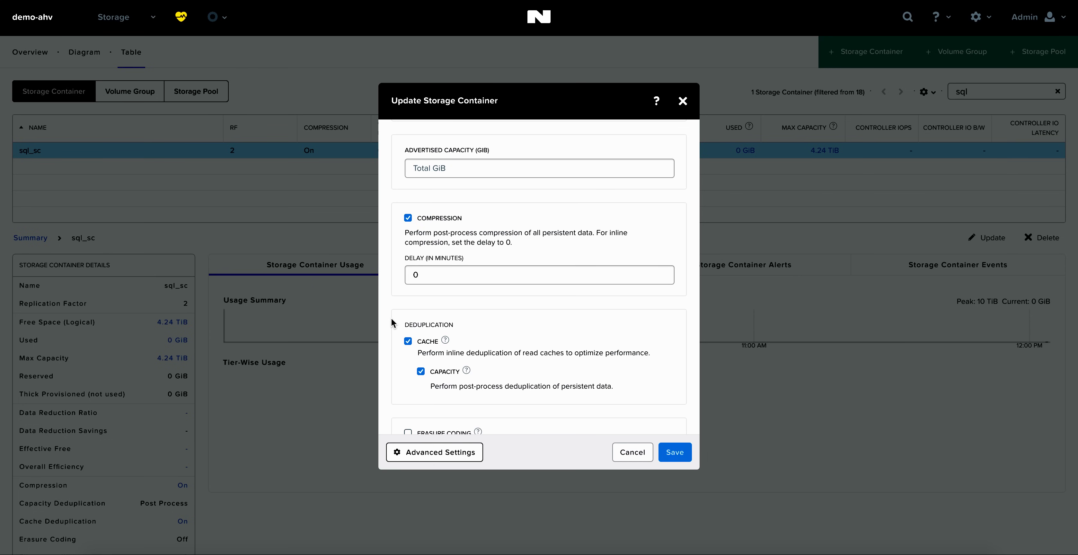
left_click(420, 372)
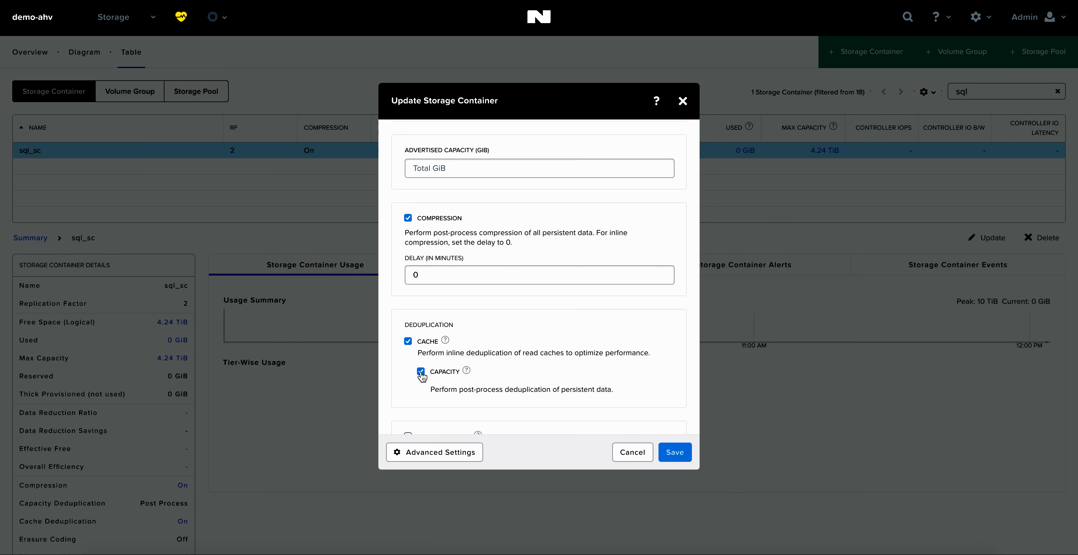
left_click(408, 342)
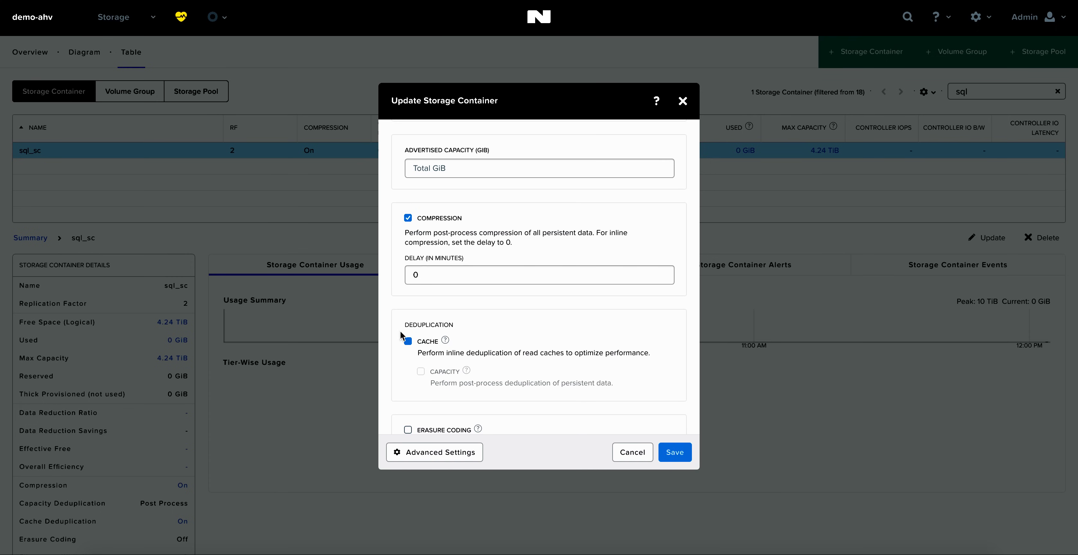
left_click(673, 449)
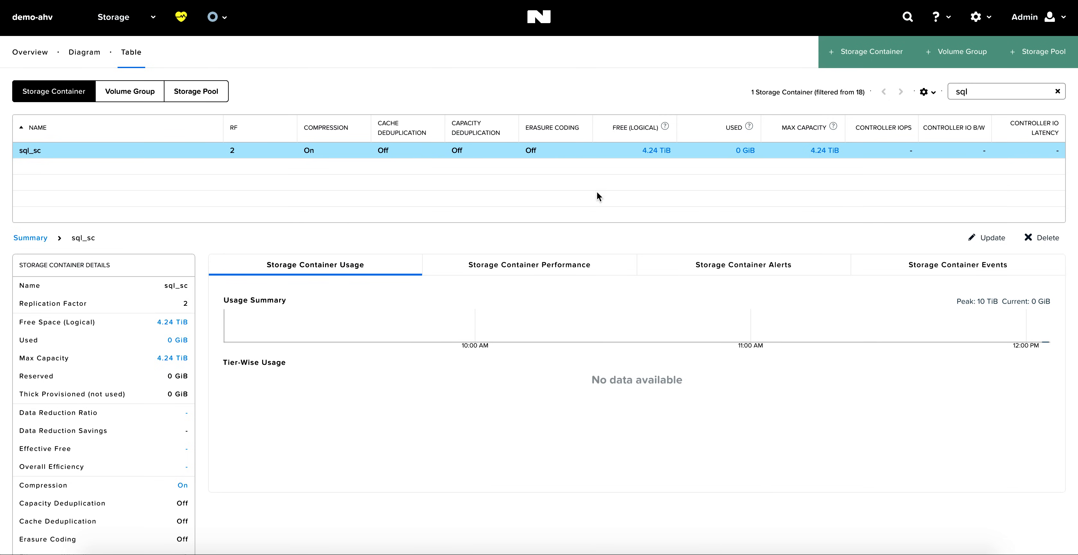
- Go to the cluster's VM page and list the virtual machines in table view
left_click(128, 22)
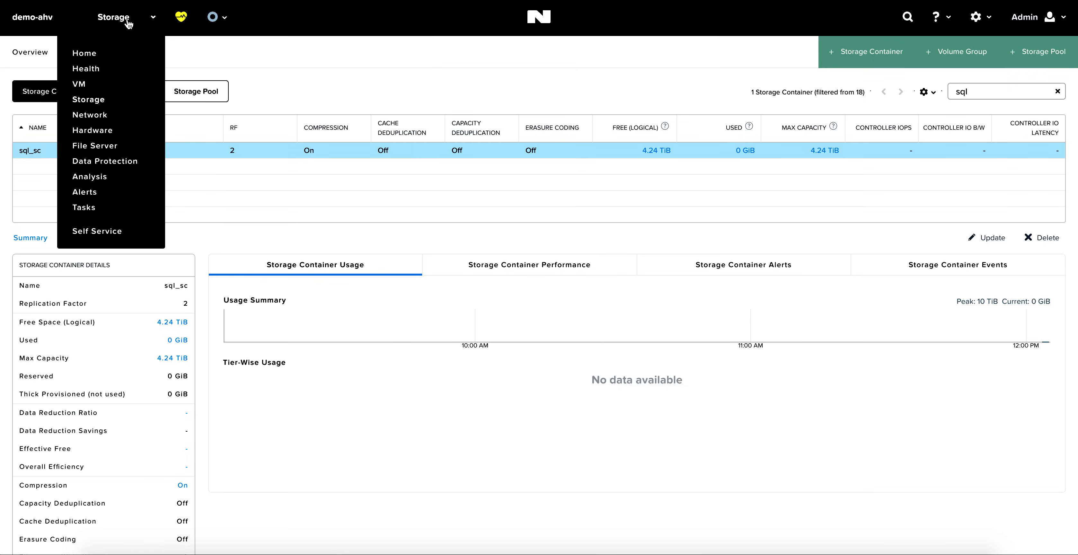
left_click(81, 87)
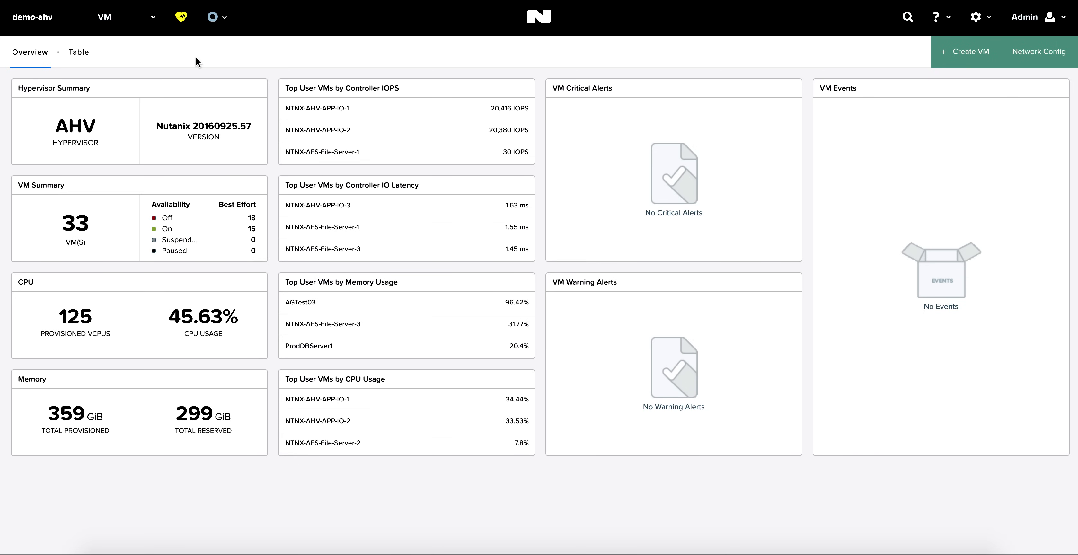
left_click(76, 57)
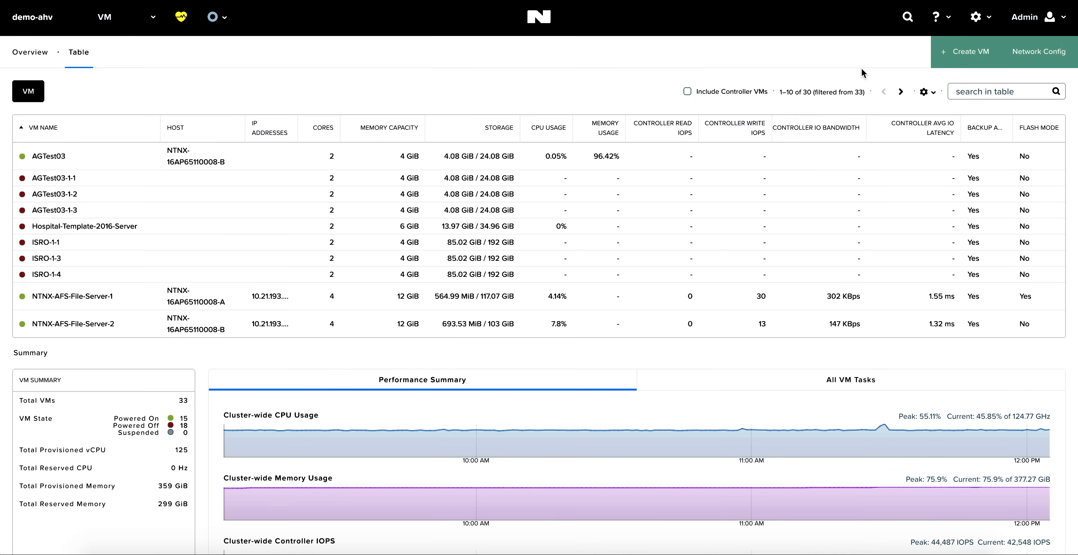
- Start creating a new virtual machine and name it sql_01
left_click(961, 60)
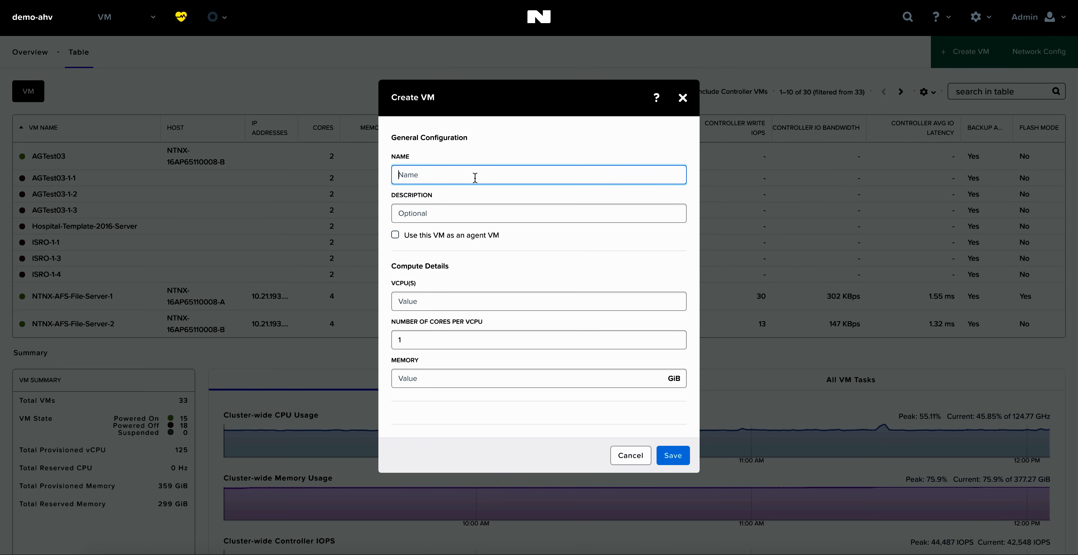
type("dql_0")
key("BackSpace")
key("BackSpace")
key("BackSpace")
key("BackSpace")
type("sql_01")
scroll(508, 250, "down", 1)
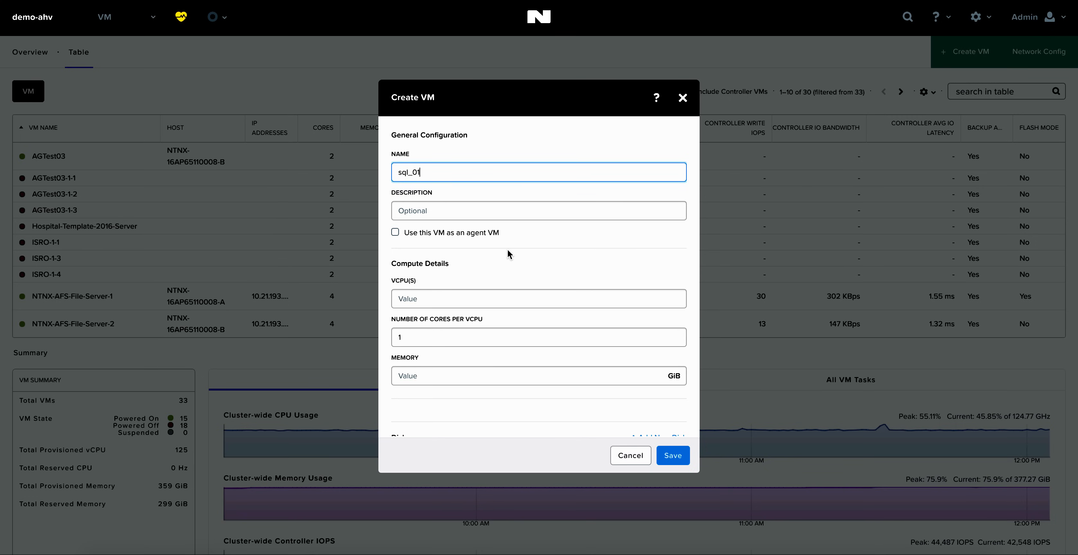
- Give the new VM 4 vCPUs and 8 GiB of memory
left_click(438, 296)
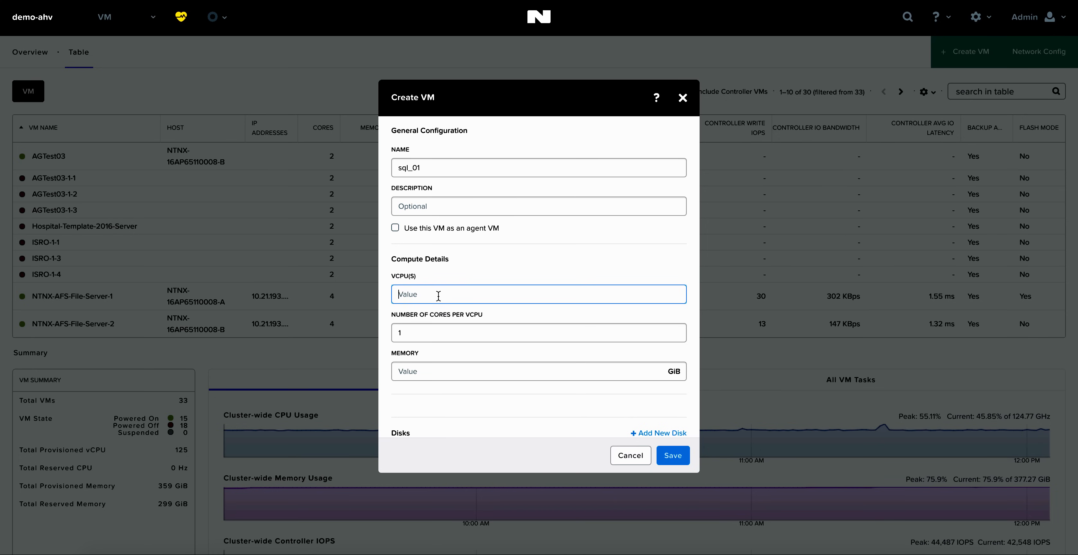
type("4")
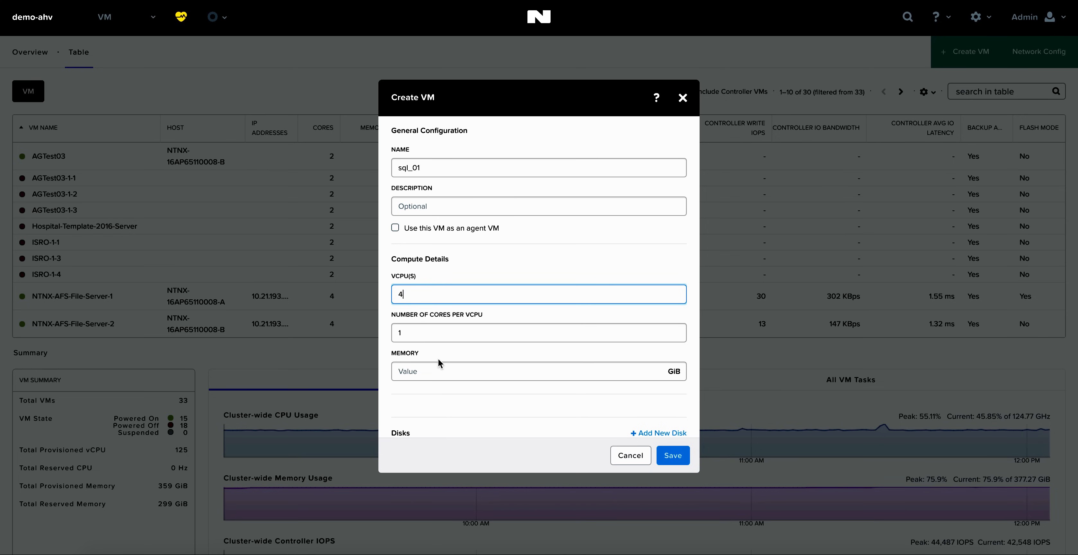
left_click(435, 372)
type("8")
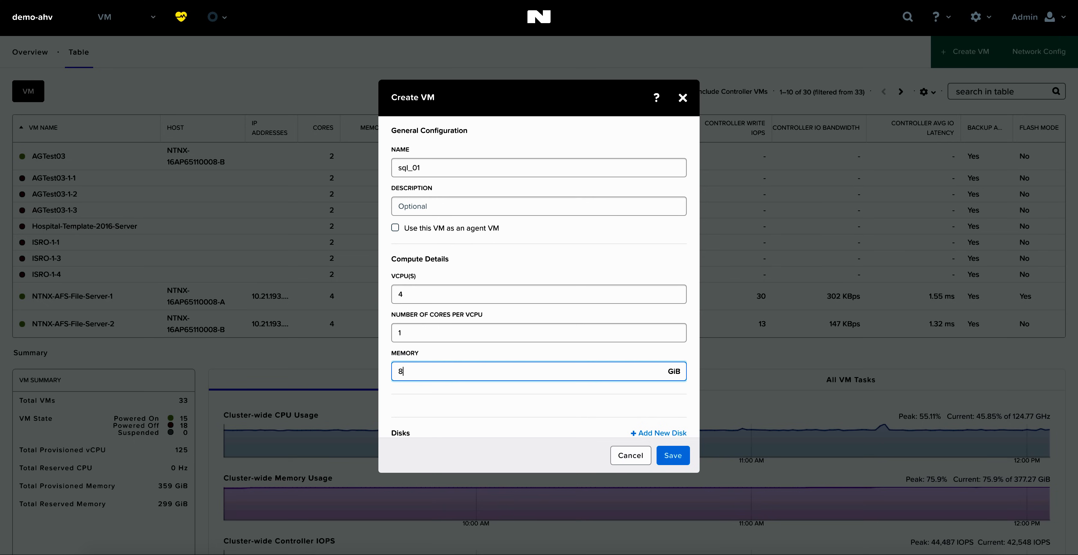
- Add a 200 GiB SCSI disk to the VM, allocated on the sql_sc storage container
scroll(608, 364, "down", 2)
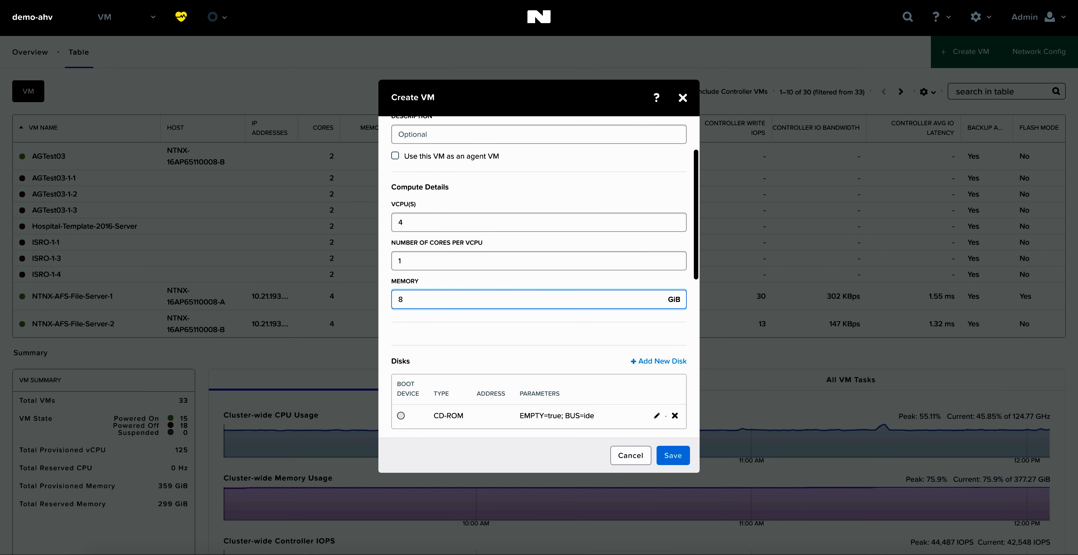
left_click(653, 352)
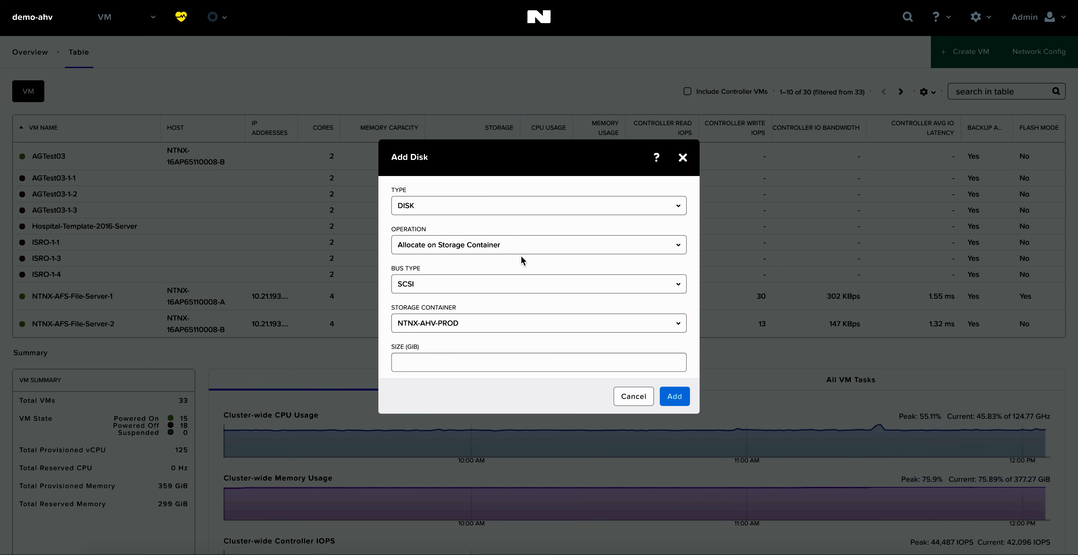
left_click(438, 329)
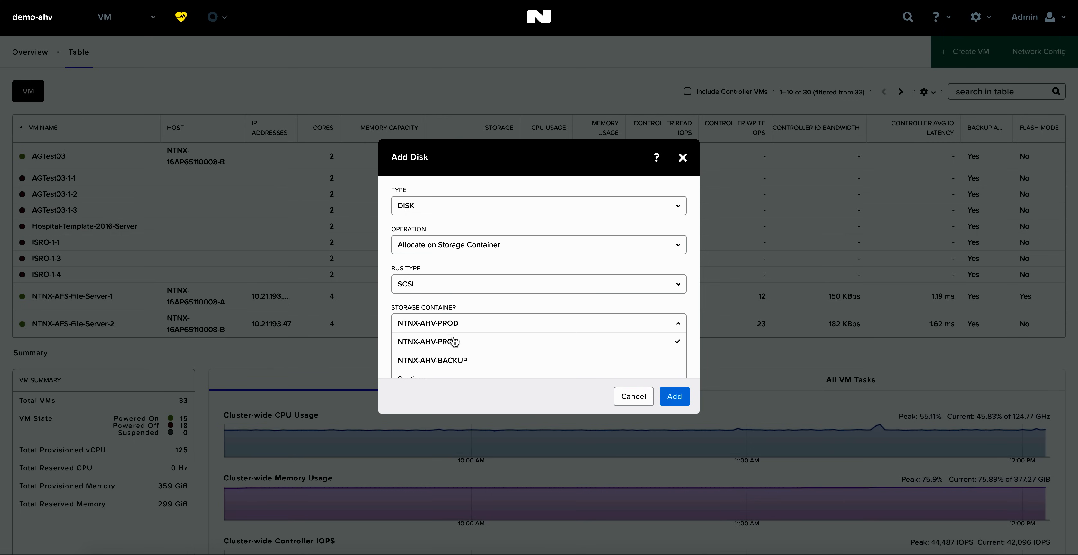
scroll(452, 342, "down", 3)
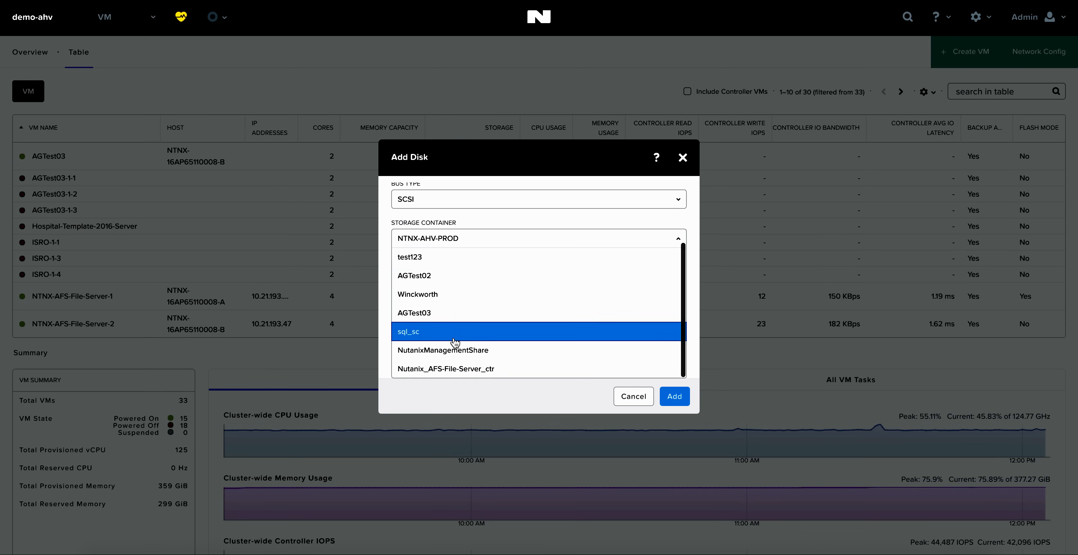
left_click(421, 337)
left_click(437, 362)
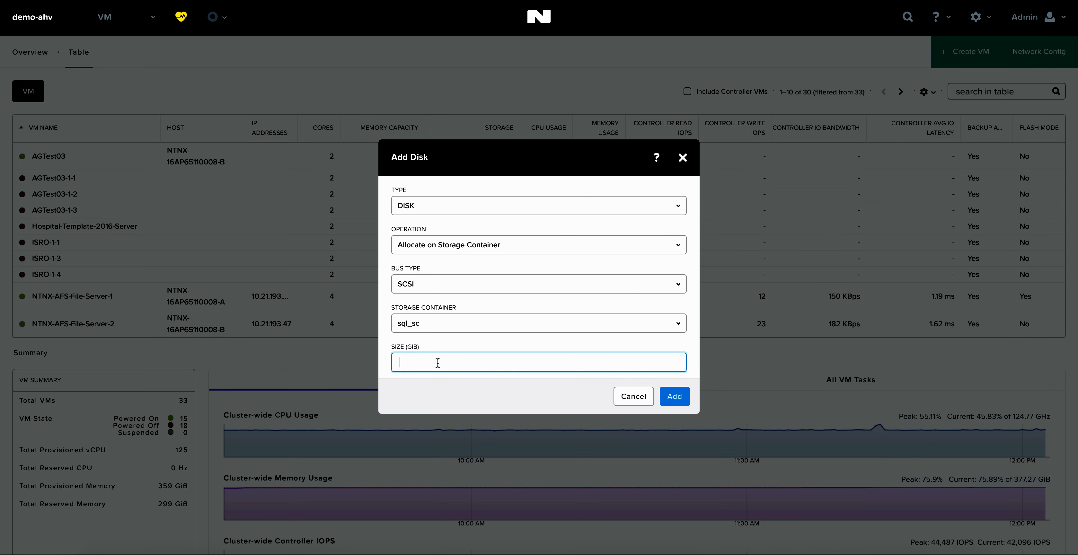
type("200")
left_click(671, 400)
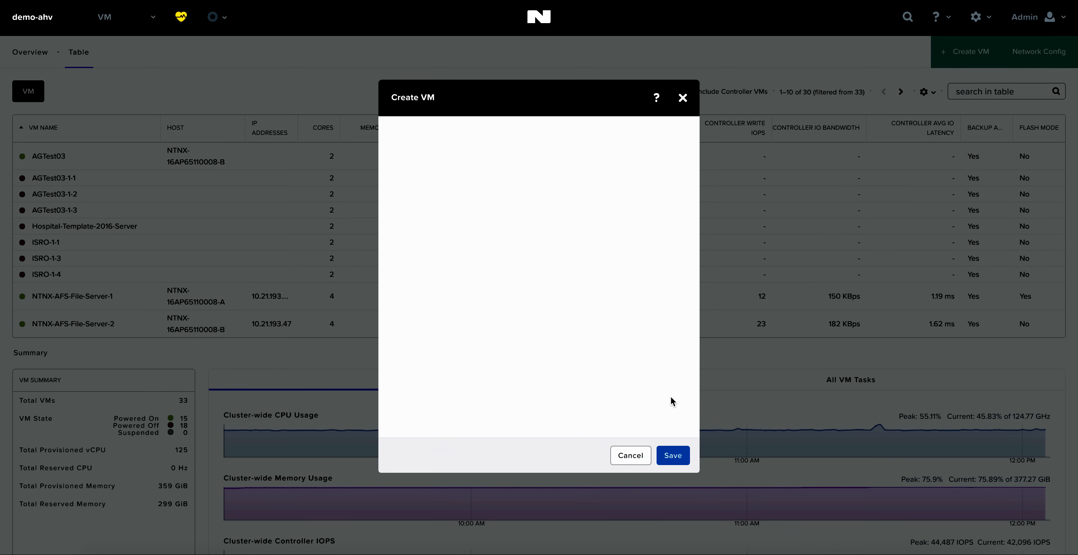
- Add a network adapter on VLAN 102 to the VM and save the new virtual machine
scroll(581, 395, "down", 1)
scroll(581, 396, "down", 6)
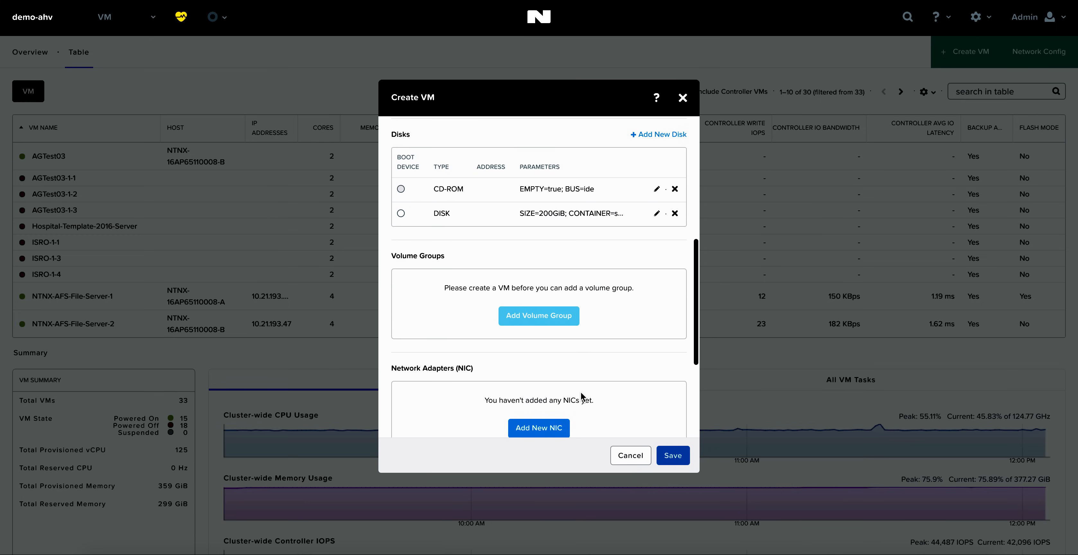
scroll(581, 395, "down", 3)
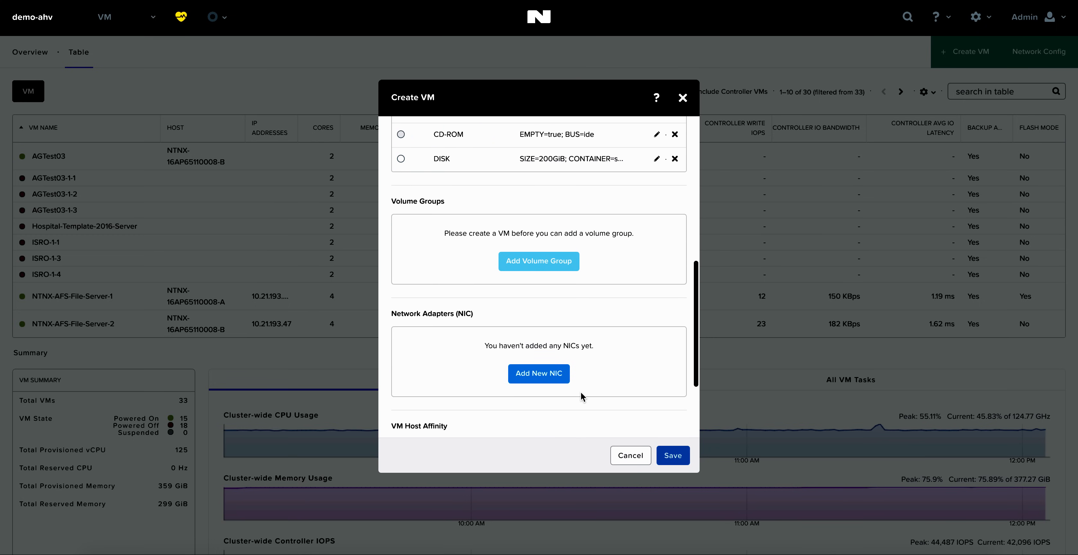
left_click(545, 375)
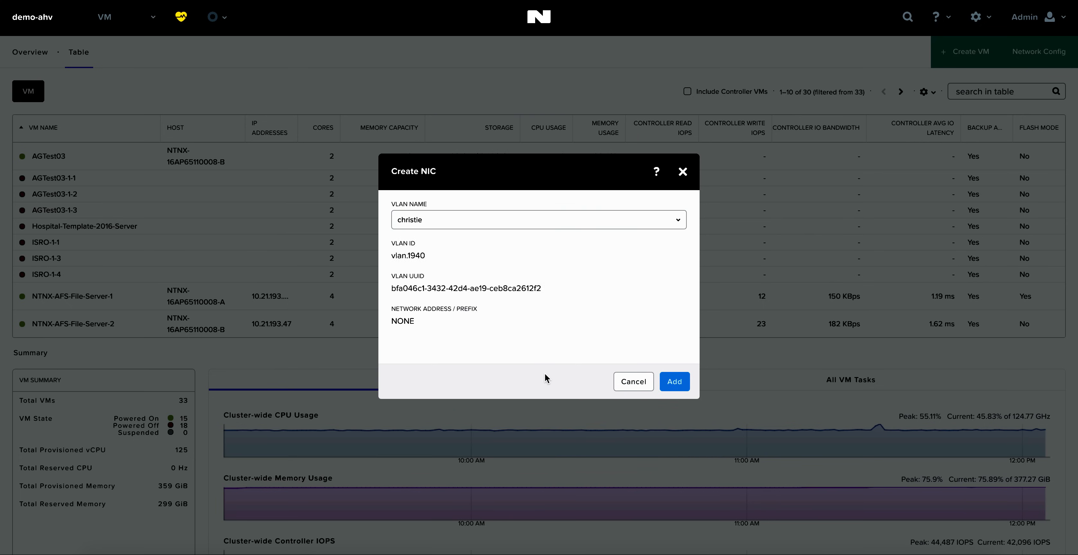
left_click(472, 226)
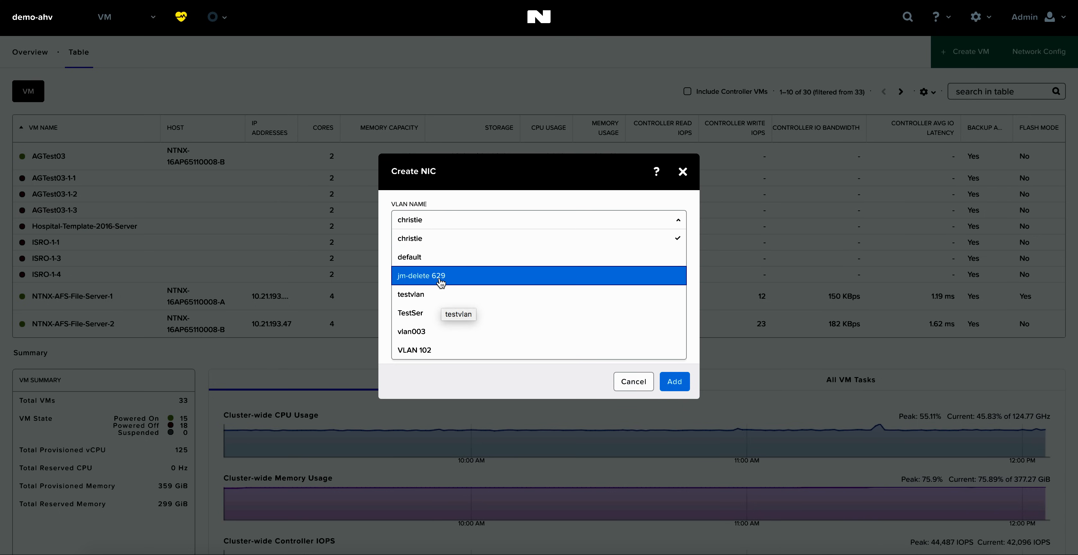
left_click(433, 351)
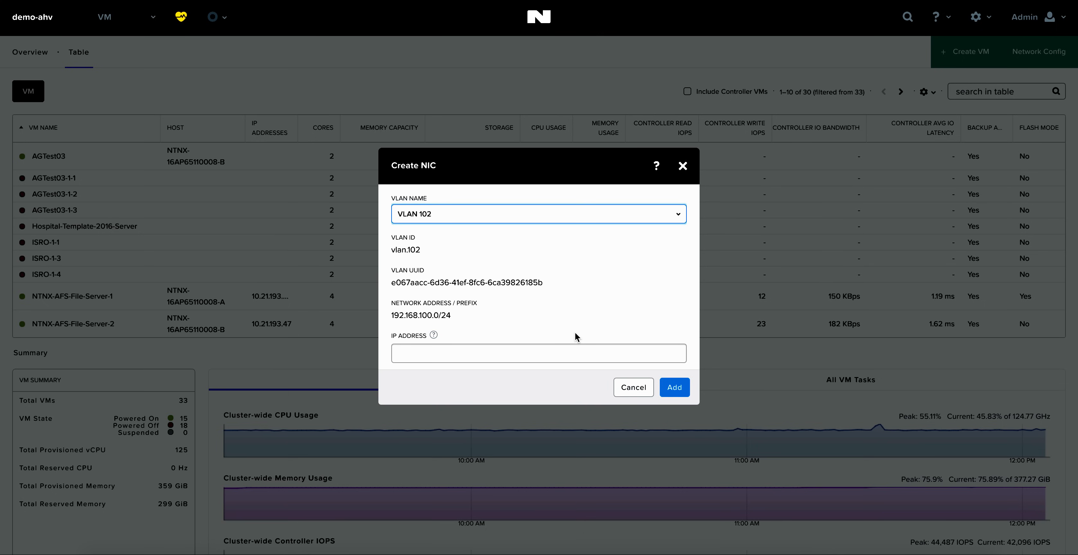
left_click(674, 387)
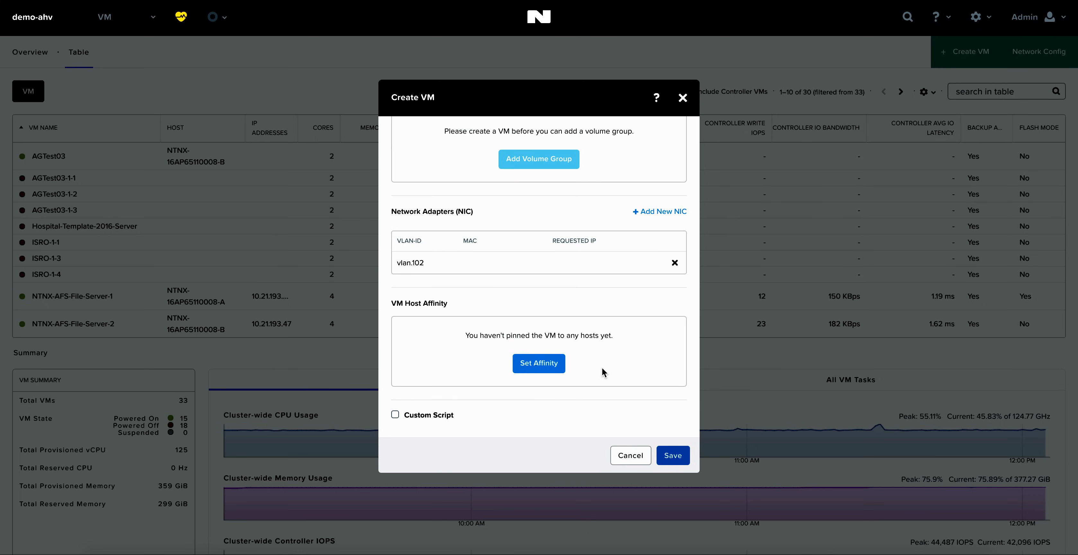
left_click(673, 456)
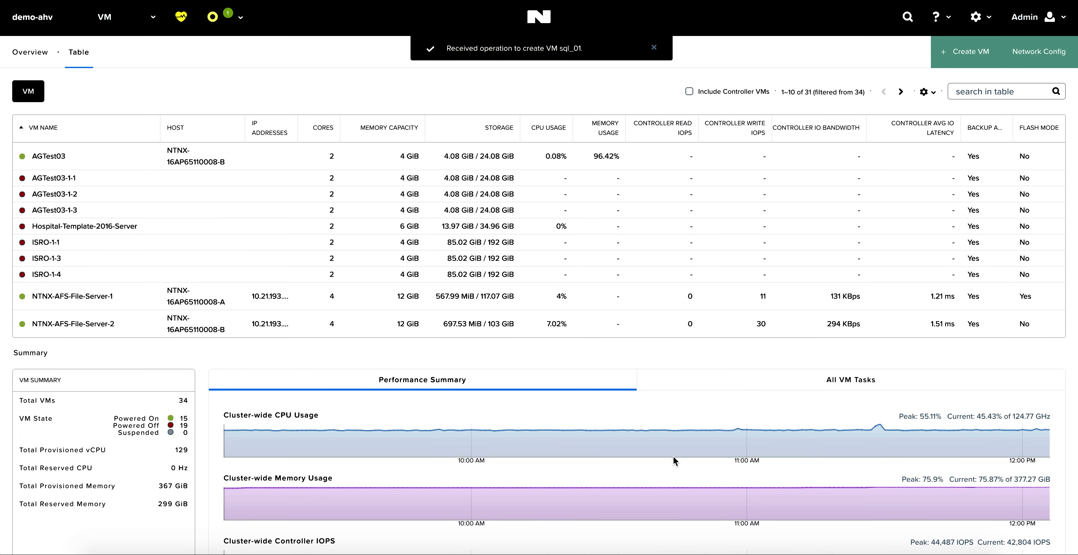
- Filter the VM table by "sql" and select the sql_01 virtual machine
left_click(993, 87)
type("sql")
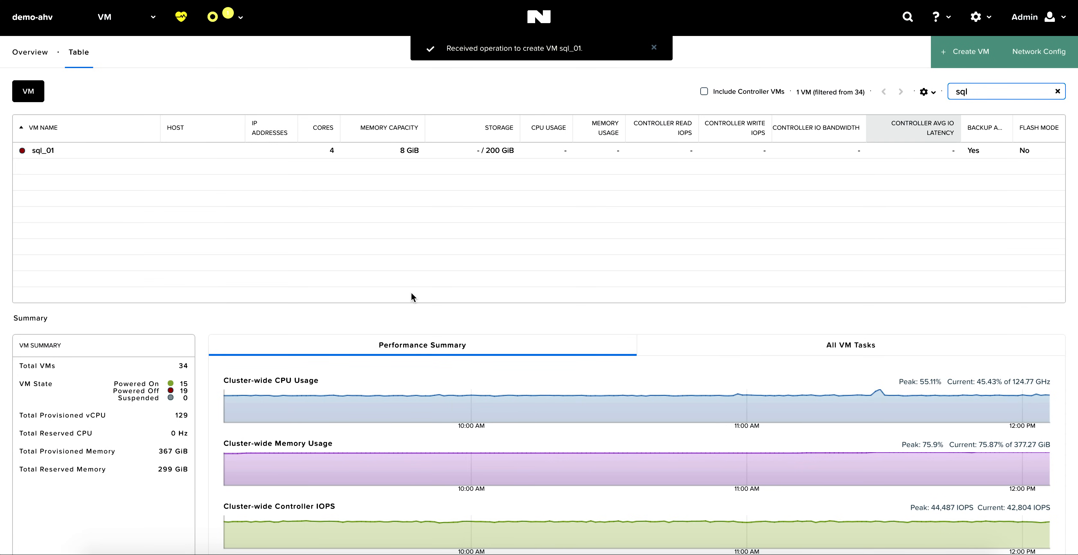
left_click(100, 153)
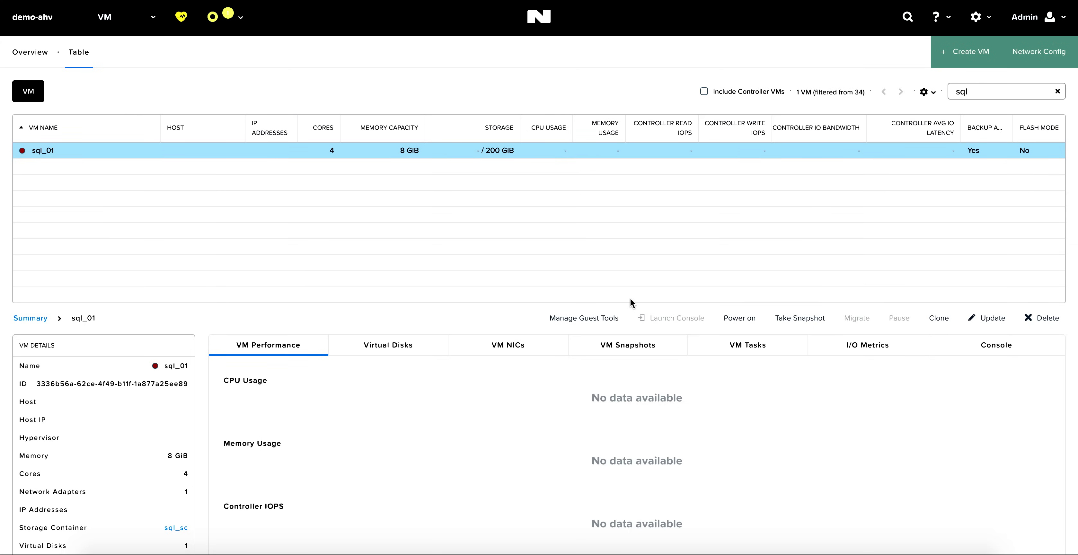
- Power on the sql_01 virtual machine, launch its console to check the boot screen, and close the console window
left_click(739, 318)
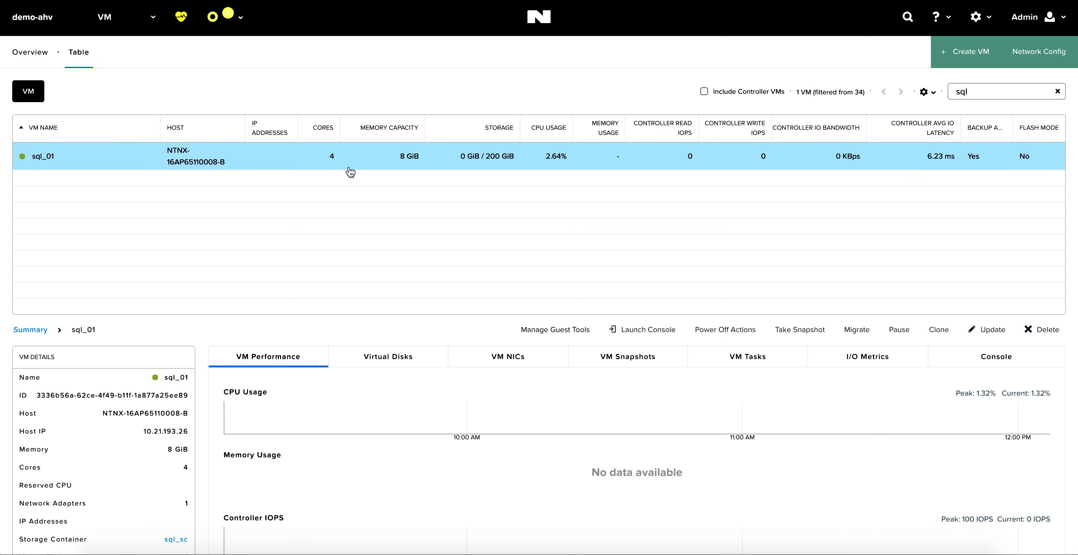
left_click(634, 330)
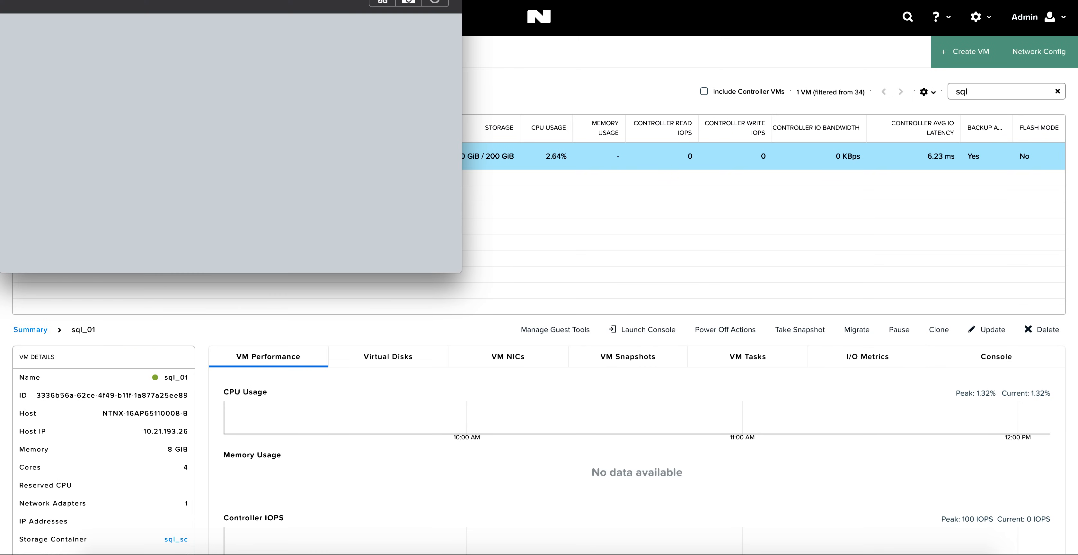
left_click_drag(194, 0, 365, 83)
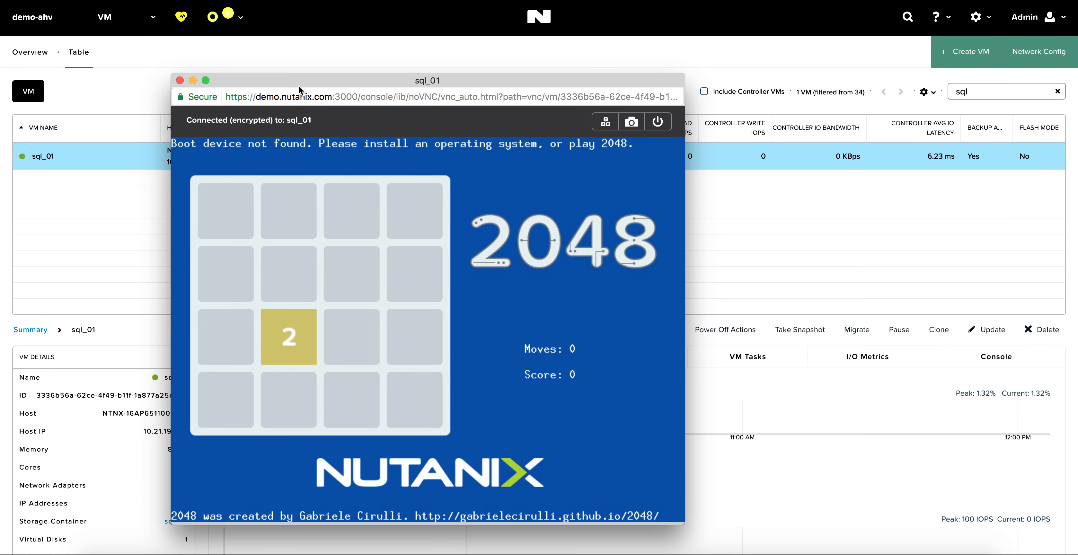
left_click(179, 80)
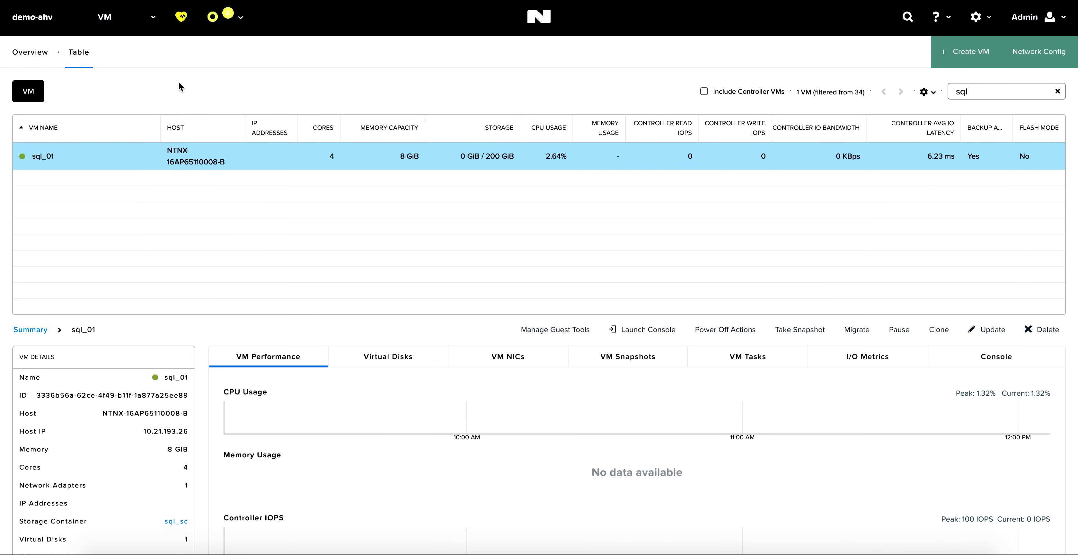
- Replace the VM table filter with "app" and select the NTNX-AHV-APP-IO-1 virtual machine
left_click(1057, 91)
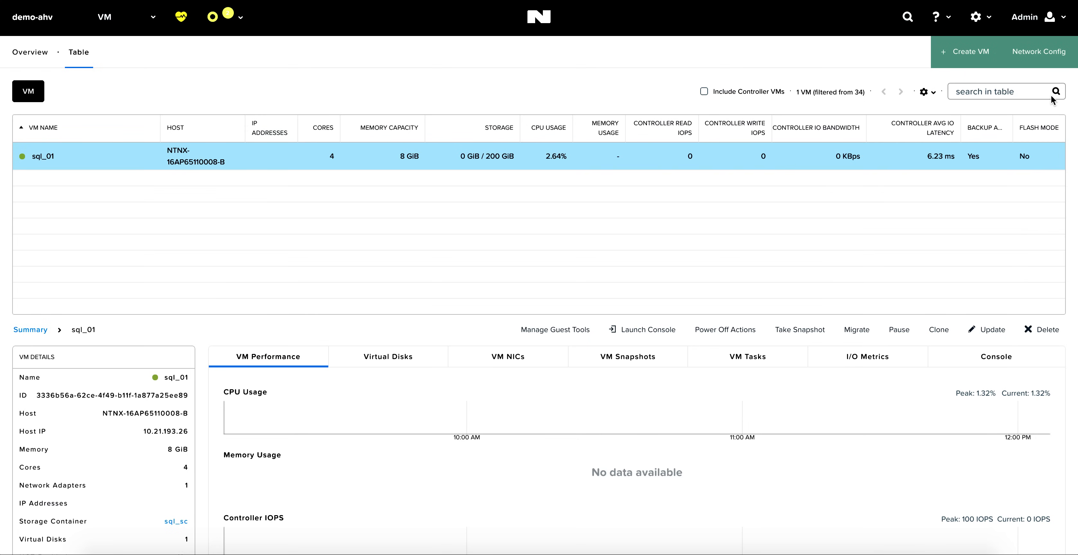
left_click(1009, 93)
type("app")
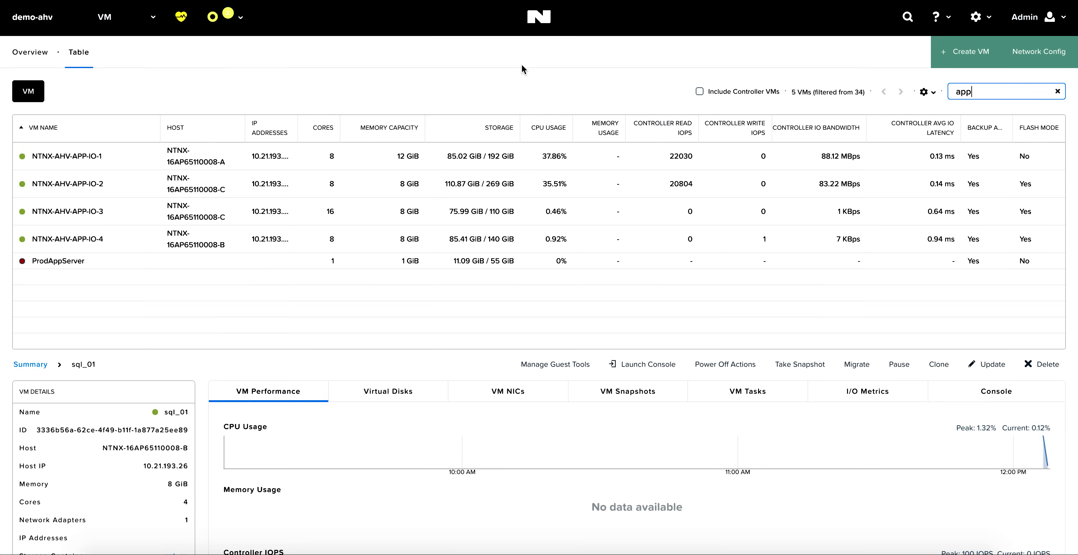
left_click(127, 161)
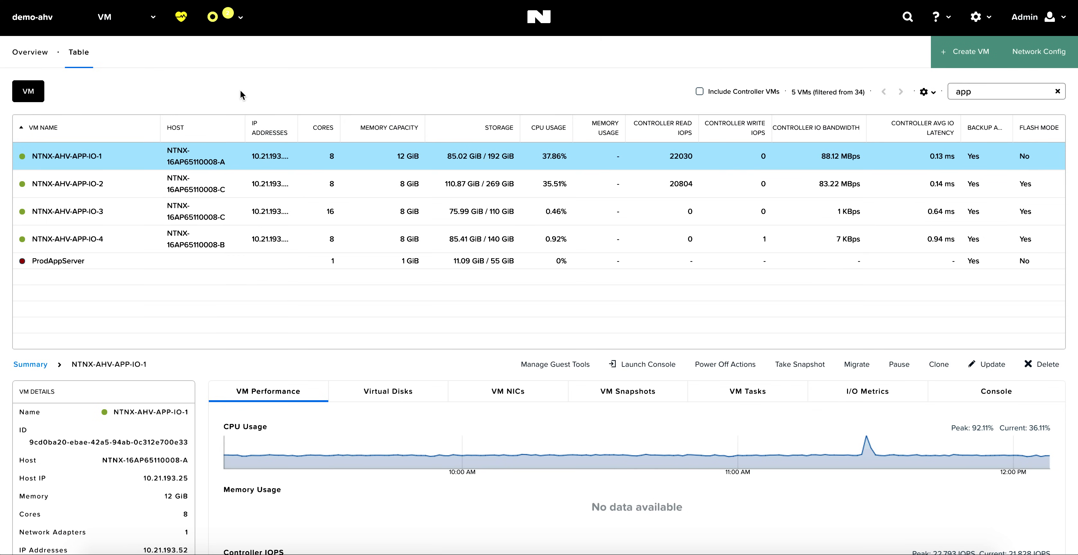
left_click(158, 209)
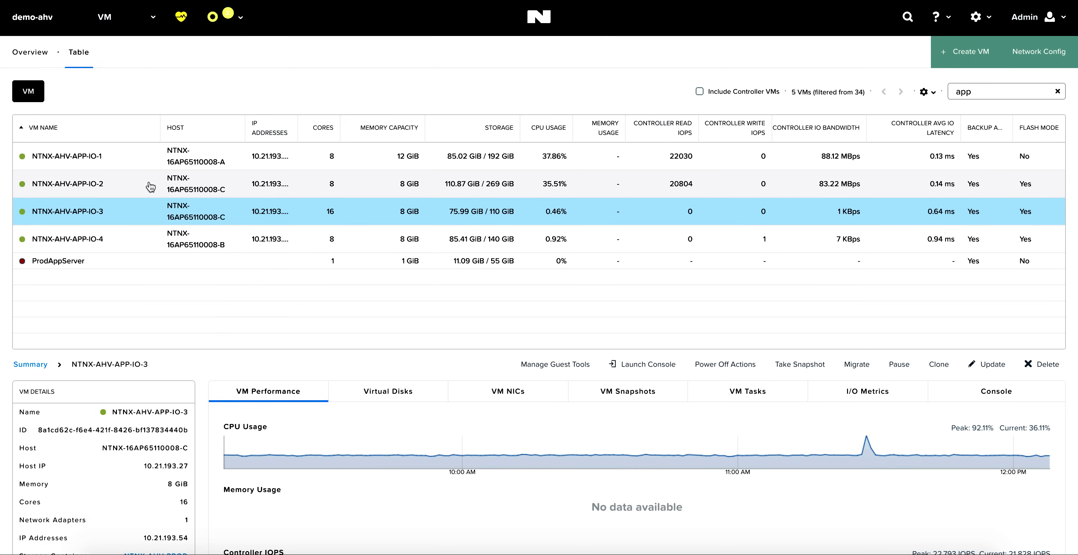
left_click(147, 168)
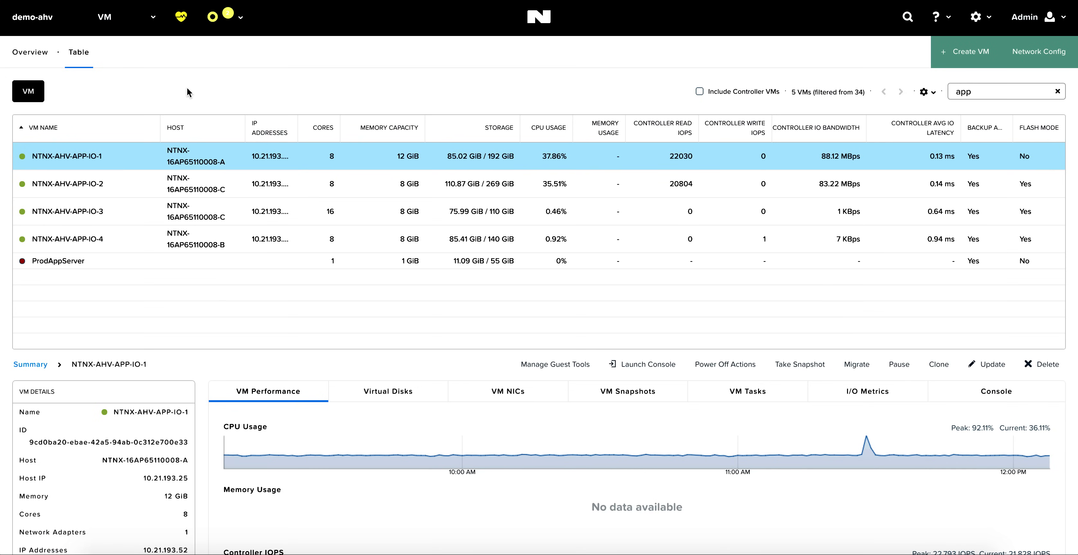
- Examine the performance charts of NTNX-AHV-APP-IO-1, from CPU usage and controller IOPS to bandwidth, latency and SSD reads
scroll(187, 87, "down", 3)
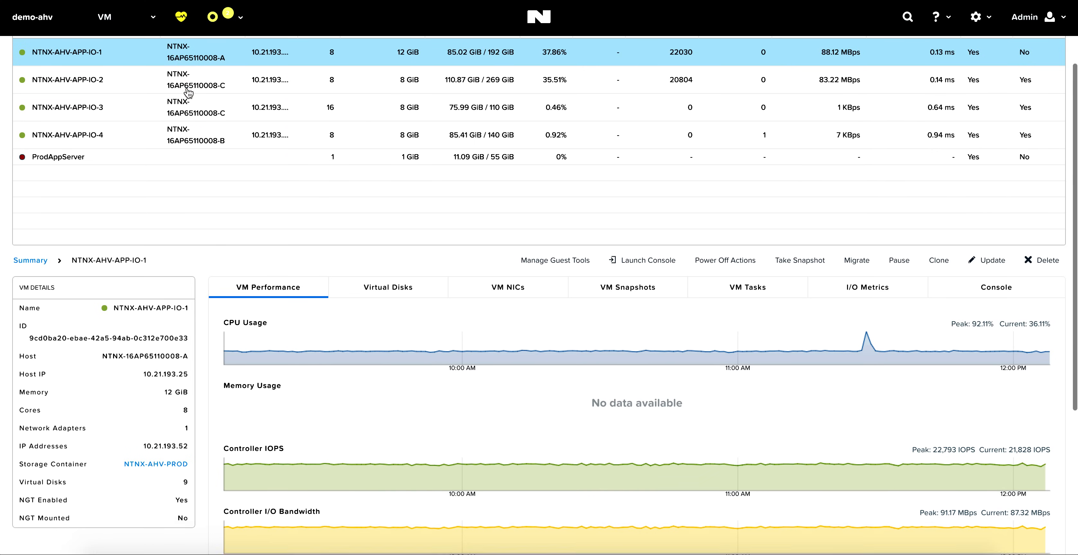
scroll(188, 91, "down", 4)
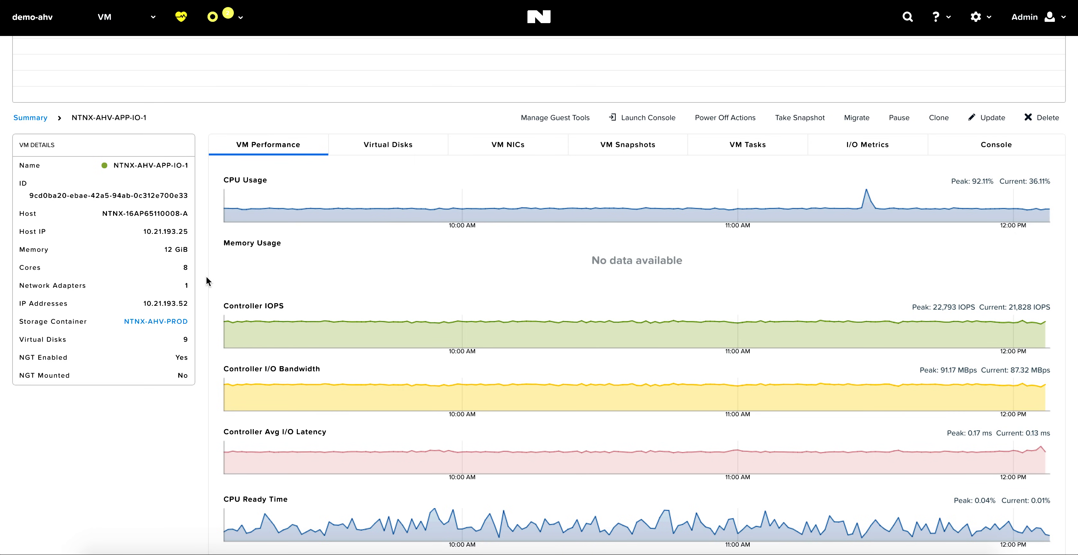
left_click(271, 150)
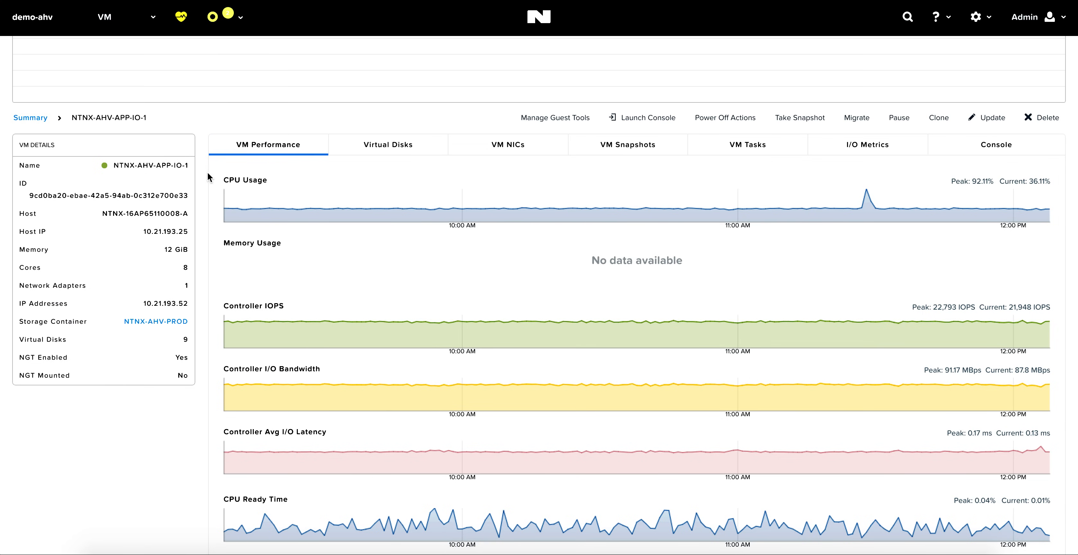
scroll(204, 173, "down", 1)
scroll(205, 174, "down", 3)
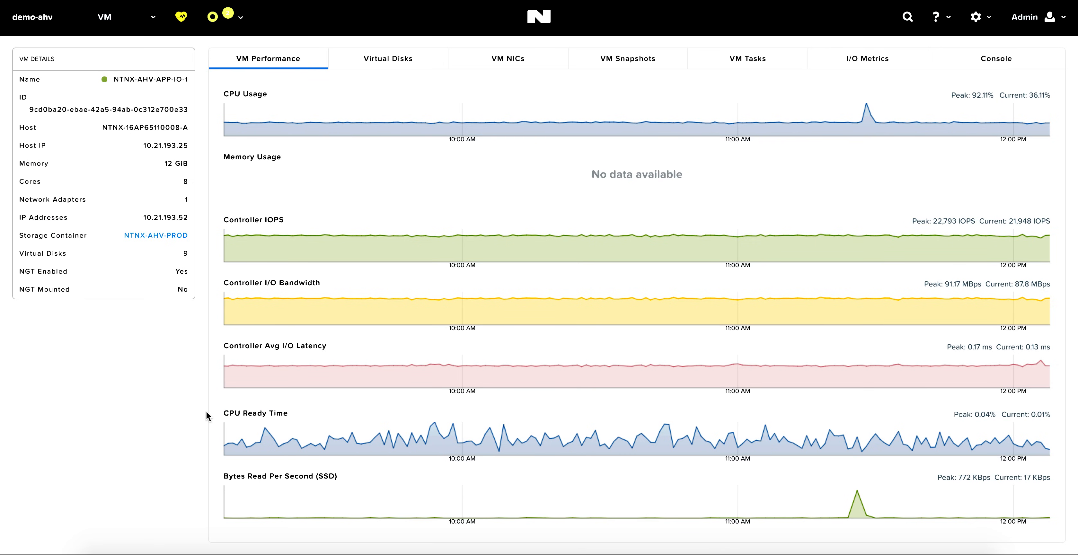
scroll(209, 414, "up", 3)
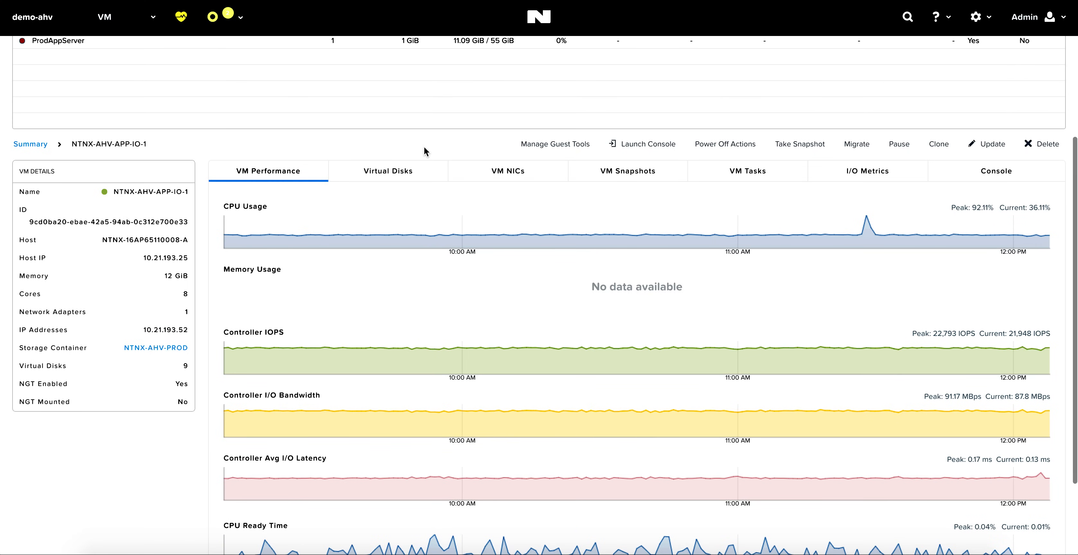
- Examine the virtual disks of NTNX-AHV-APP-IO-1, viewing the total controller charts for scsi.8 and scsi.0
left_click(391, 174)
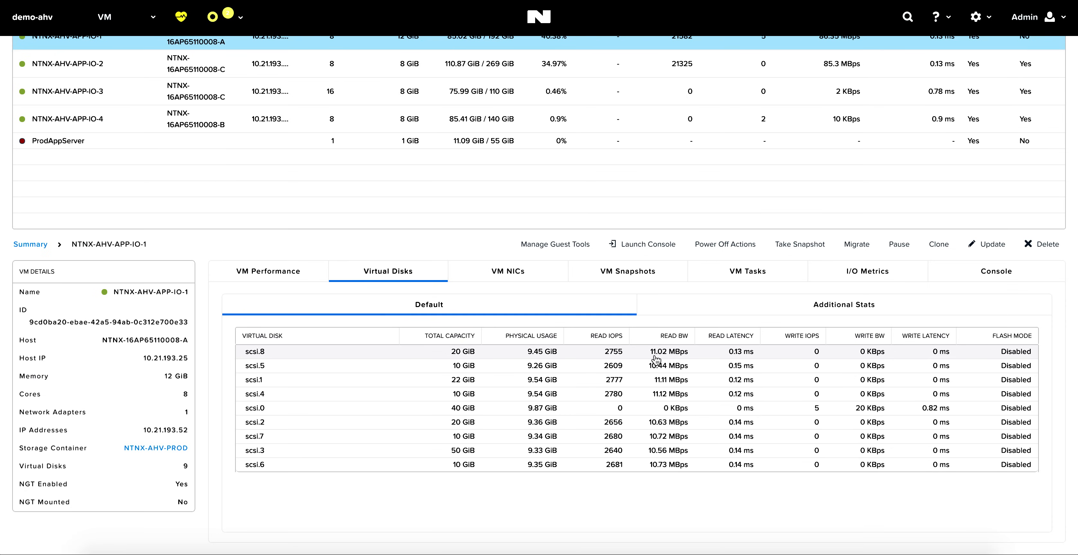
left_click(272, 356)
scroll(273, 356, "down", 2)
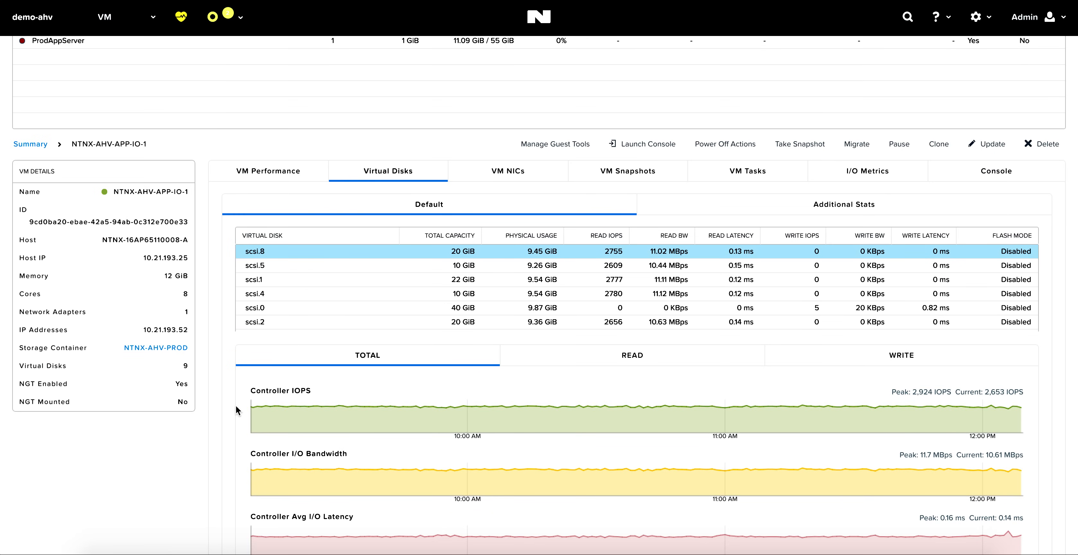
scroll(236, 406, "down", 1)
scroll(237, 392, "down", 1)
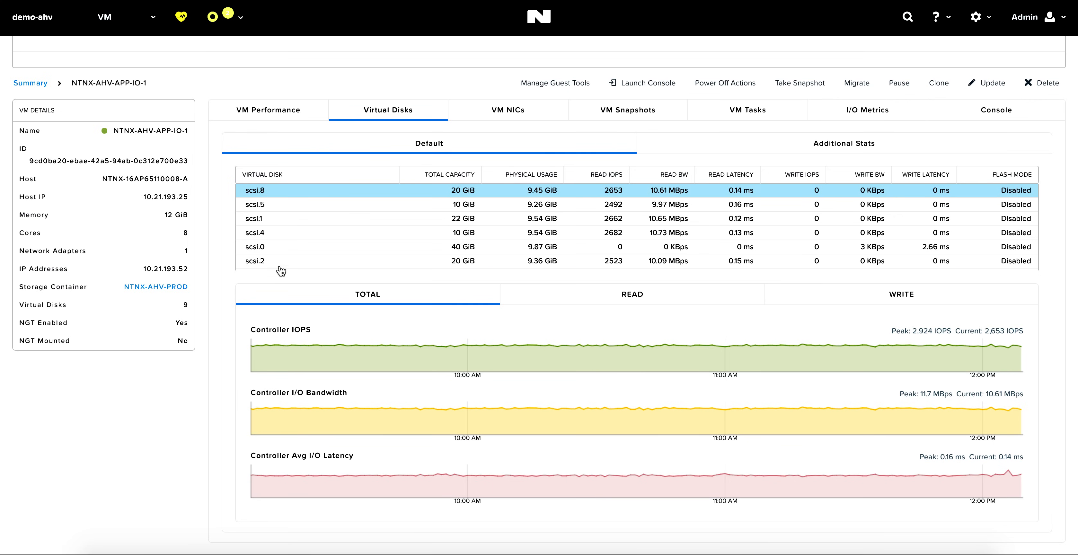
left_click(262, 249)
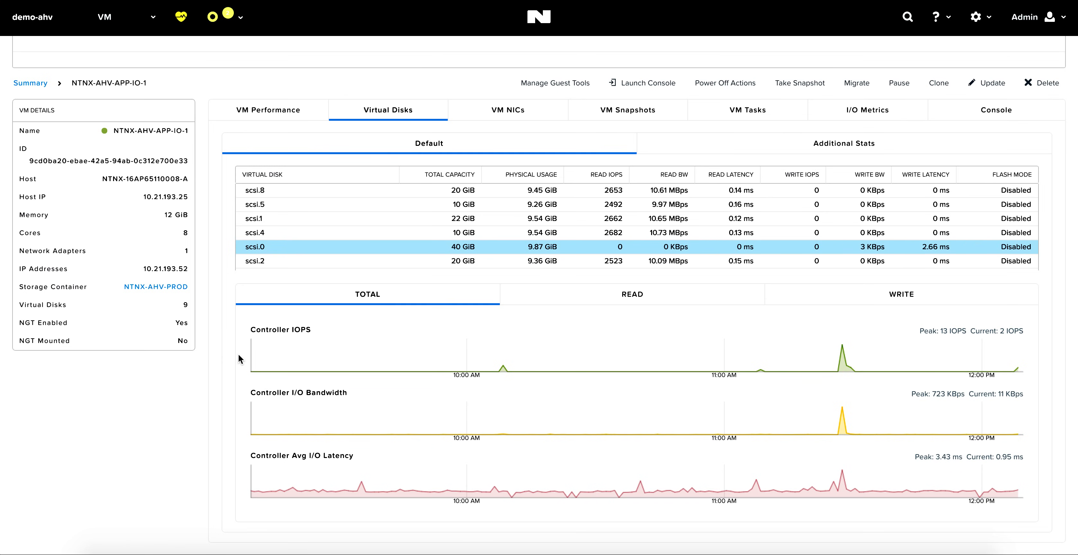
- Review the network adapters of NTNX-AHV-APP-IO-1 and its I/O metrics, including latency, read and write sizes, read source and randomness
left_click(521, 113)
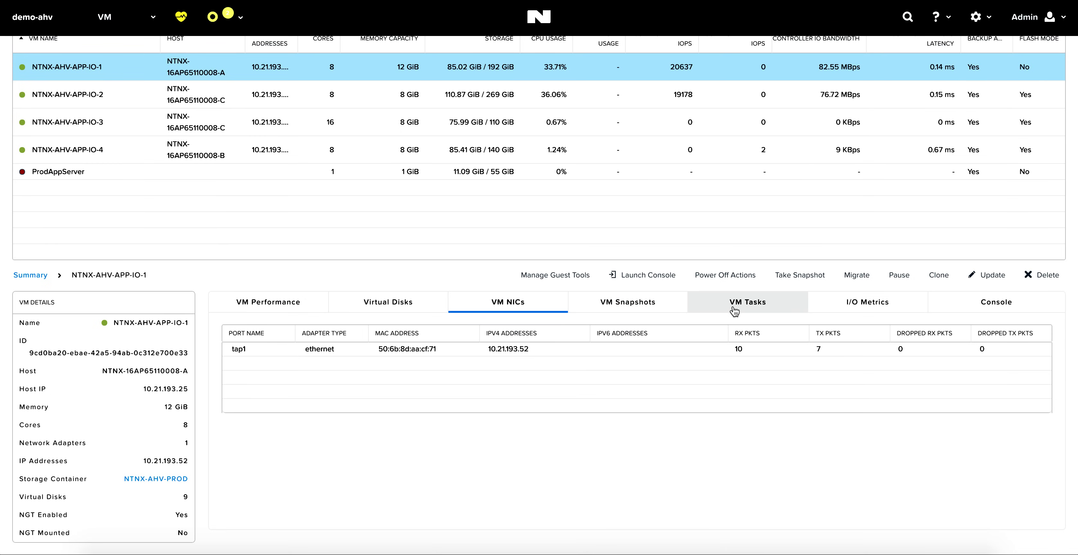
left_click(859, 304)
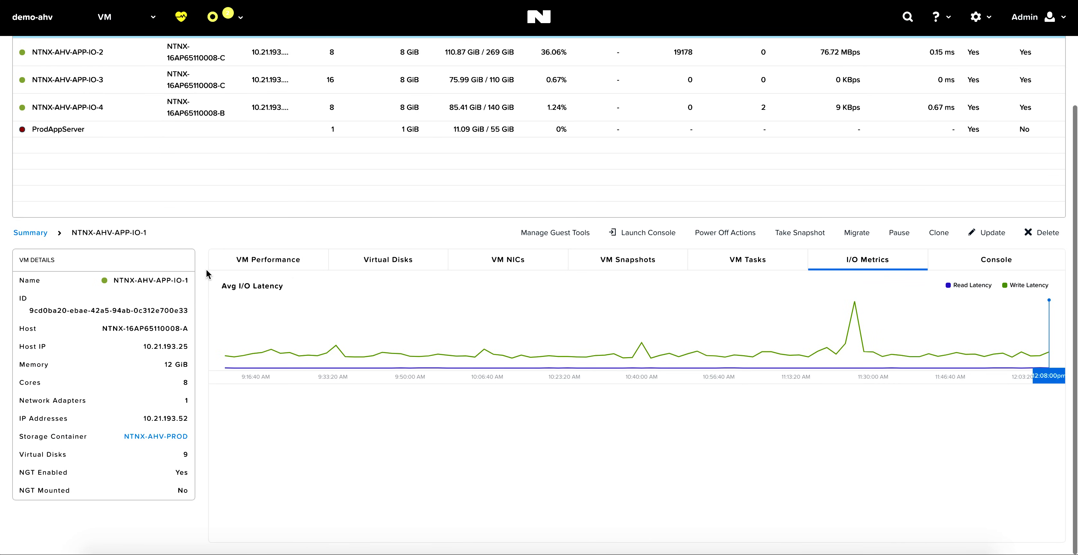
scroll(206, 269, "down", 4)
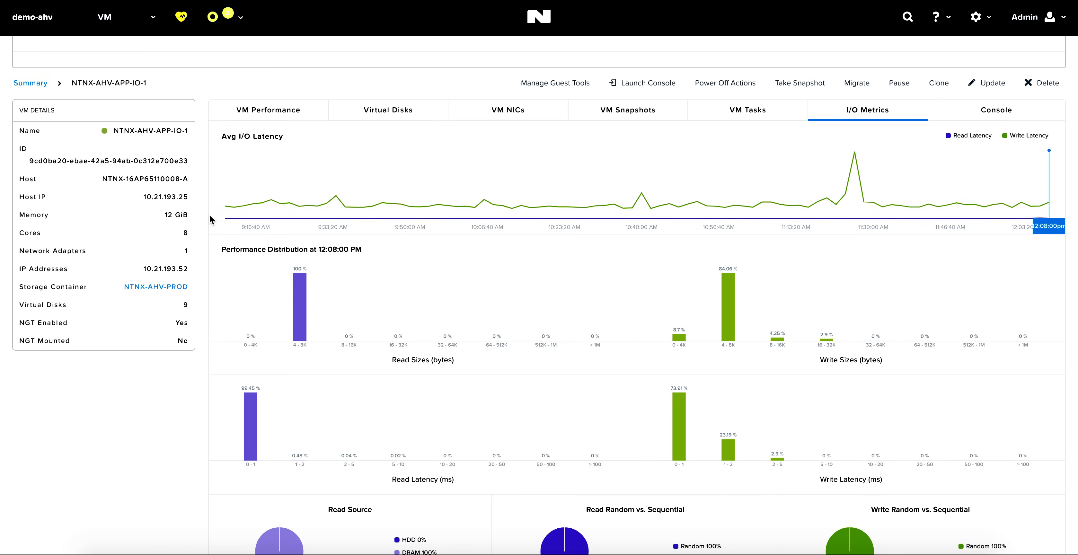
scroll(203, 264, "down", 1)
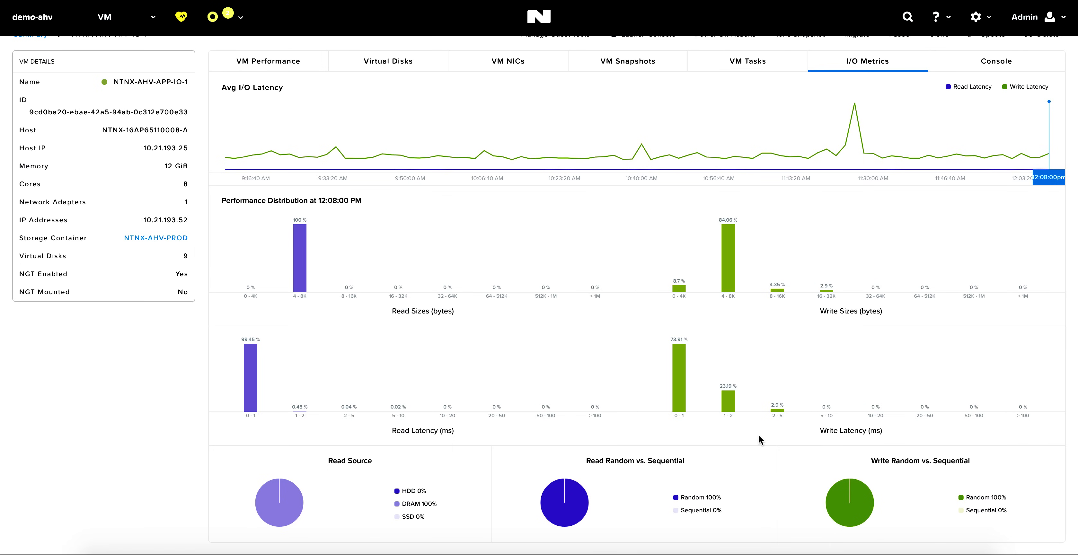
scroll(758, 435, "up", 7)
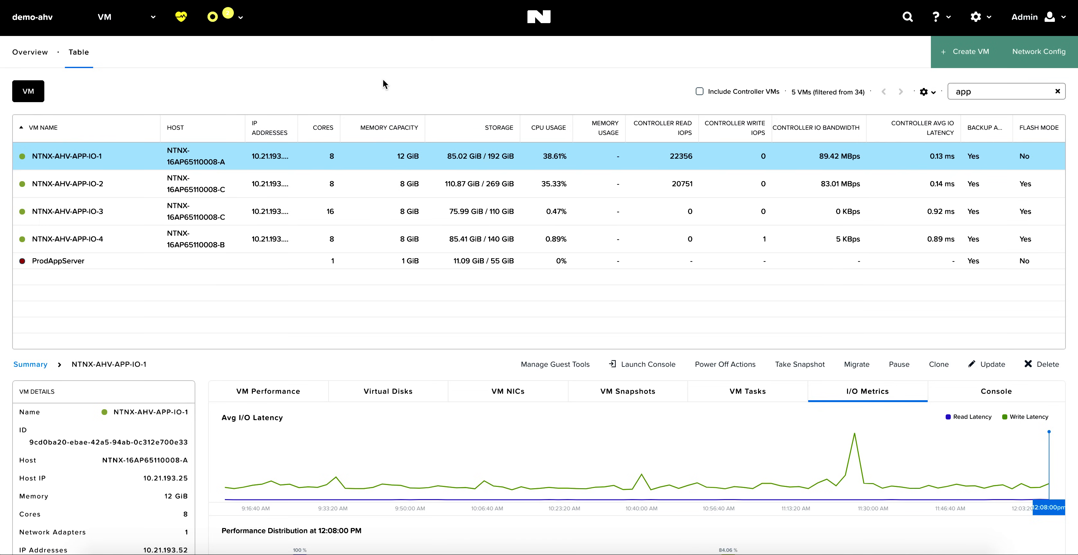
- Create an Async DR protection domain named sql_pd in the Data Protection table view
left_click(113, 25)
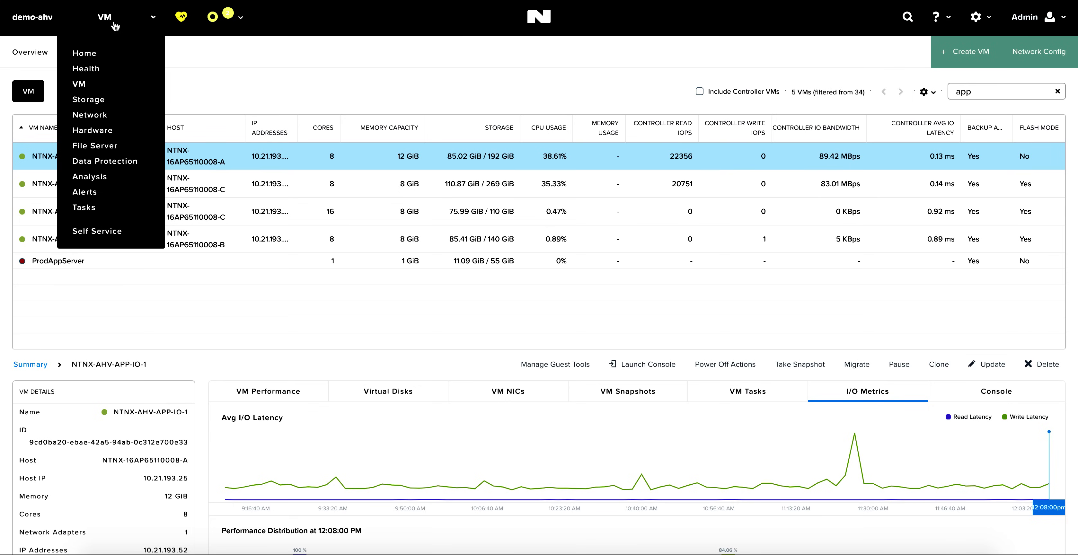
left_click(105, 162)
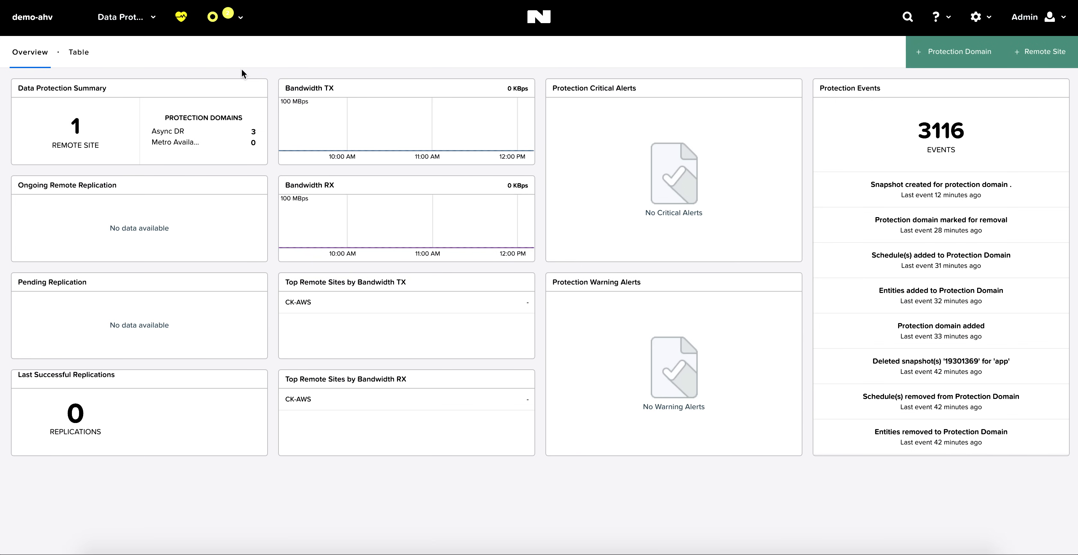
left_click(84, 51)
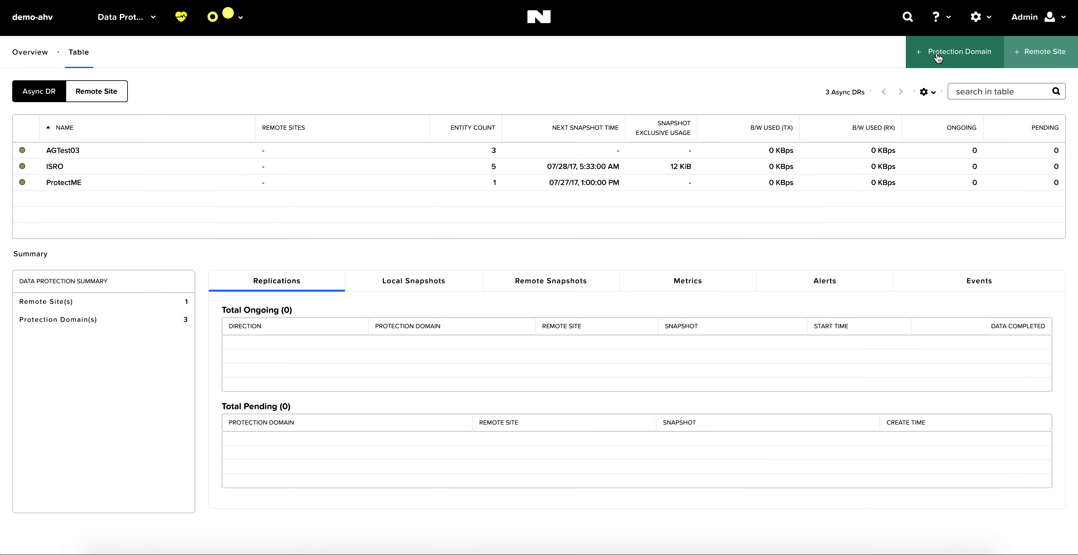
left_click(938, 58)
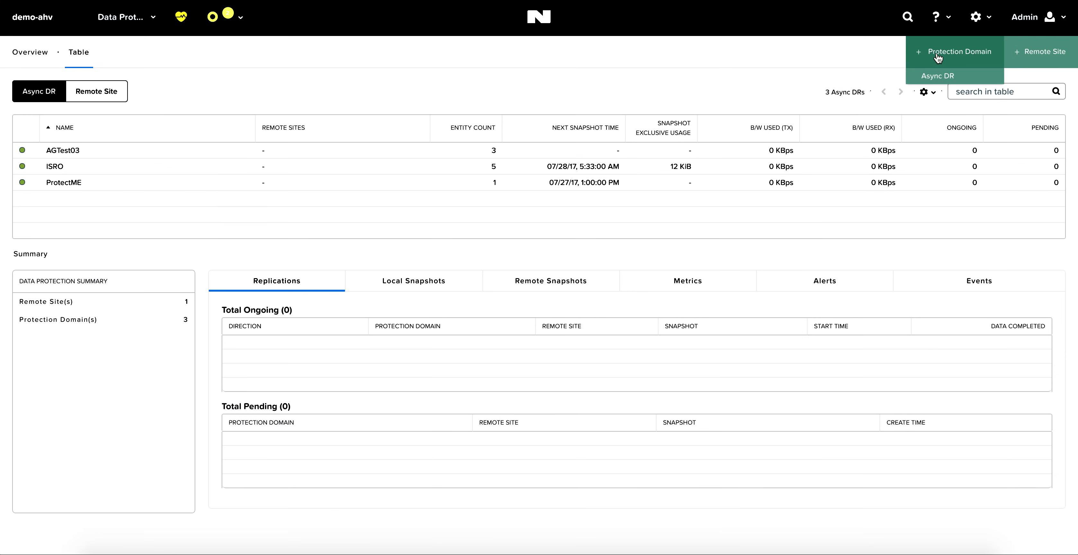
left_click(937, 76)
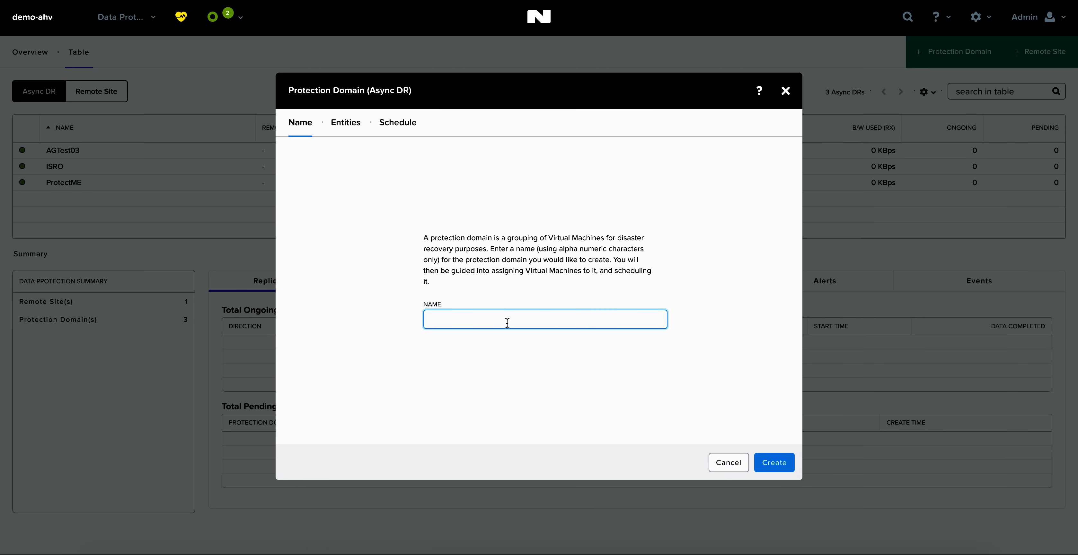
type("sql_pd")
left_click(773, 462)
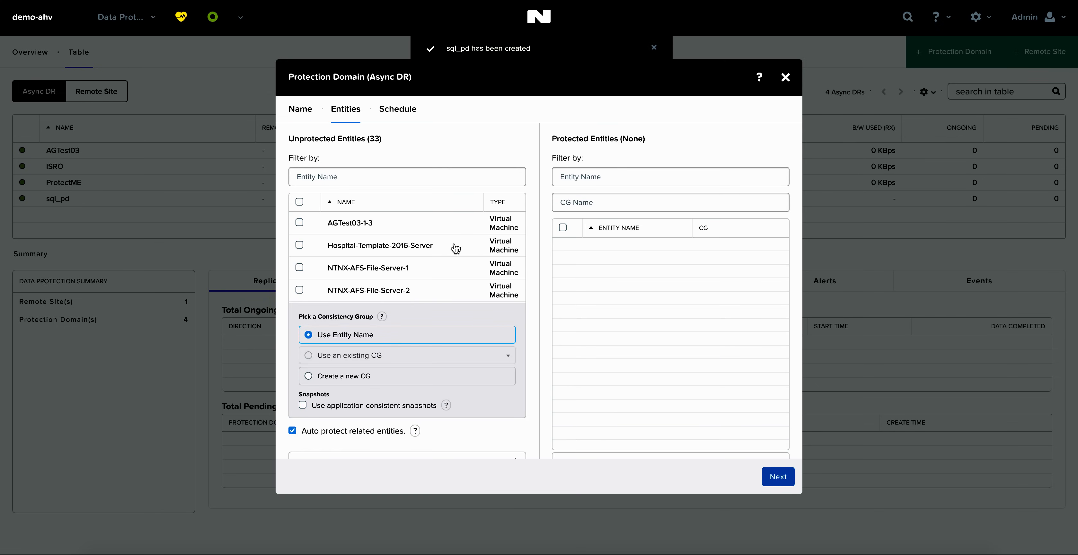
- Filter the unprotected entities by "sql" and protect sql_01, using the entity name as its consistency group
left_click(356, 172)
type("sql")
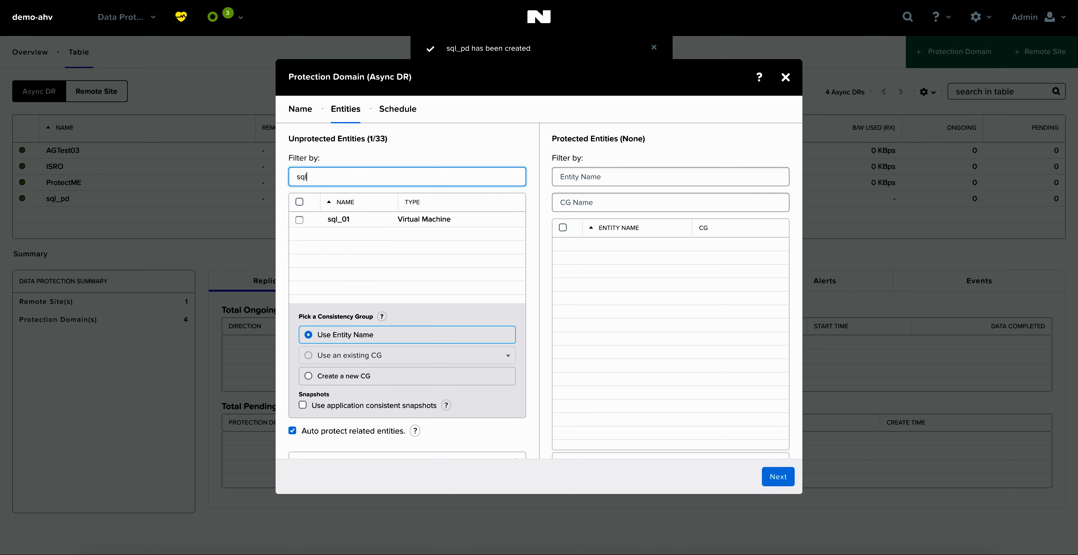
left_click(298, 220)
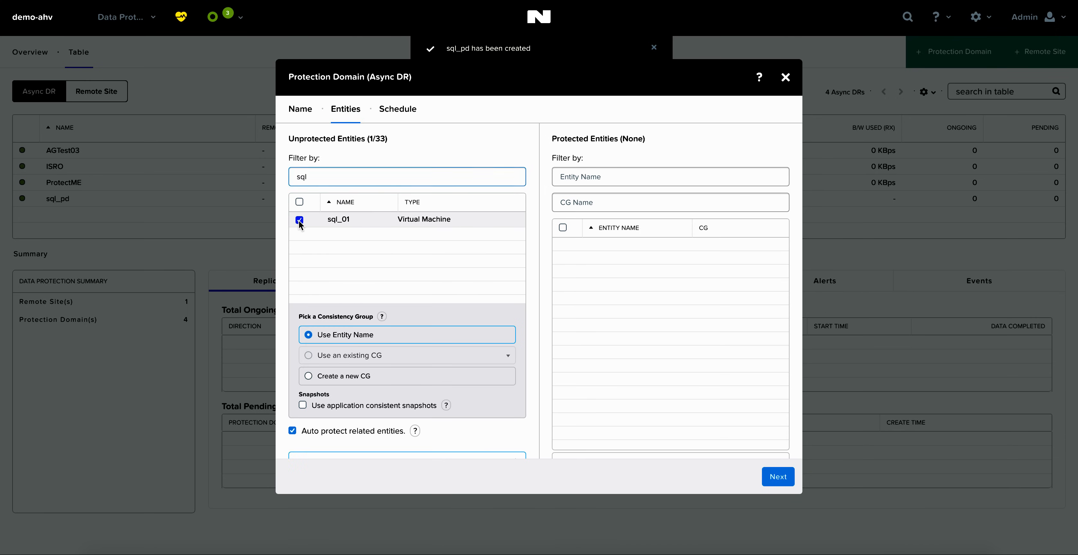
scroll(536, 297, "down", 2)
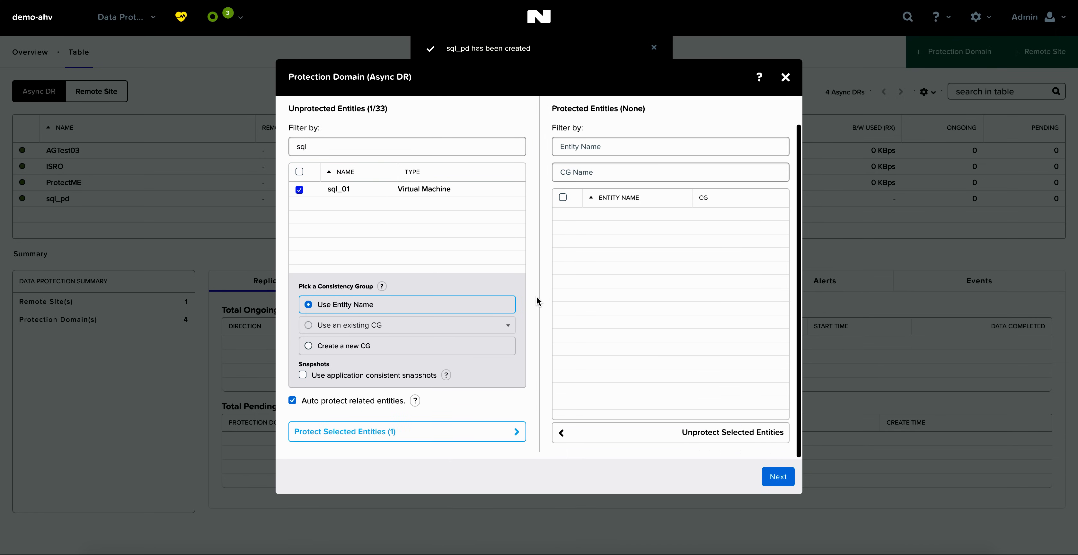
left_click(392, 433)
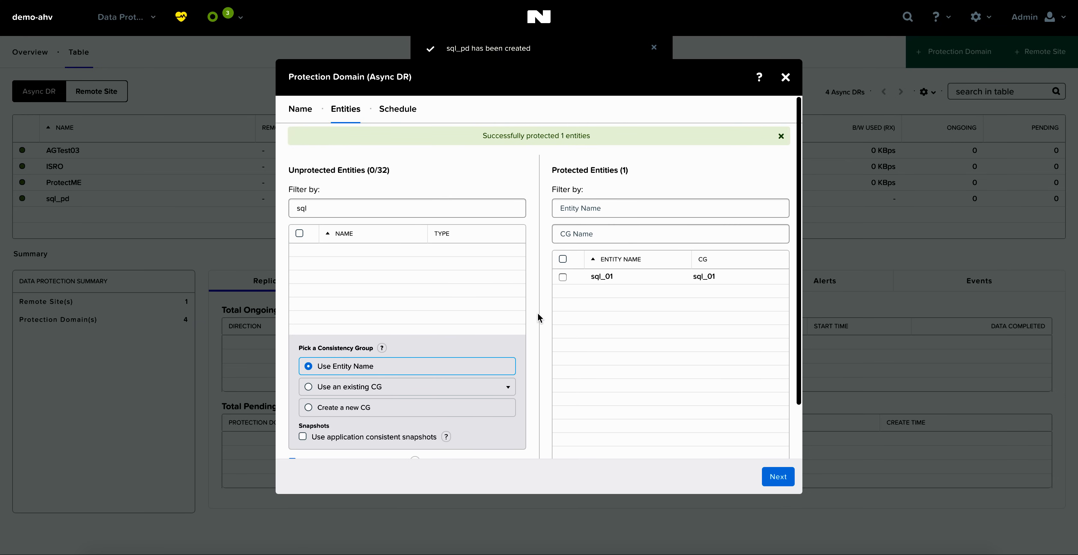
- Configure a new sql_pd snapshot schedule repeating every 4 hours, keeping the last 6 local snapshots
left_click(776, 478)
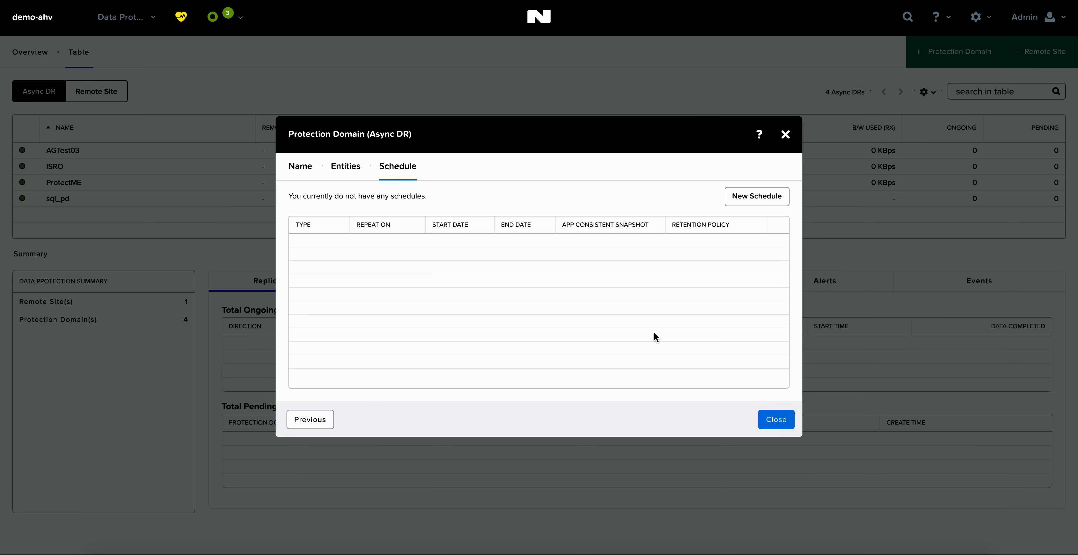
left_click(757, 196)
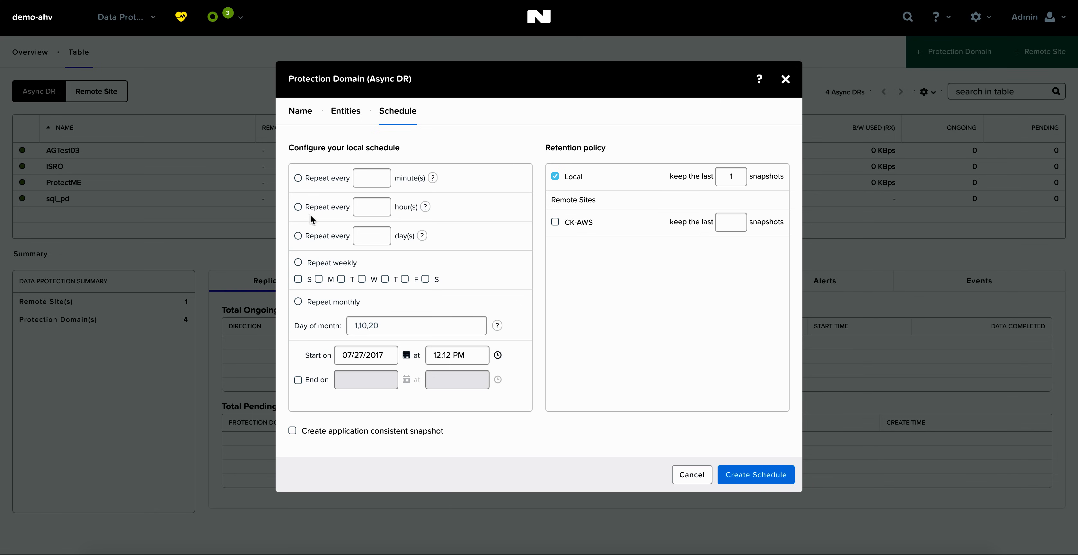
left_click(298, 207)
left_click(368, 207)
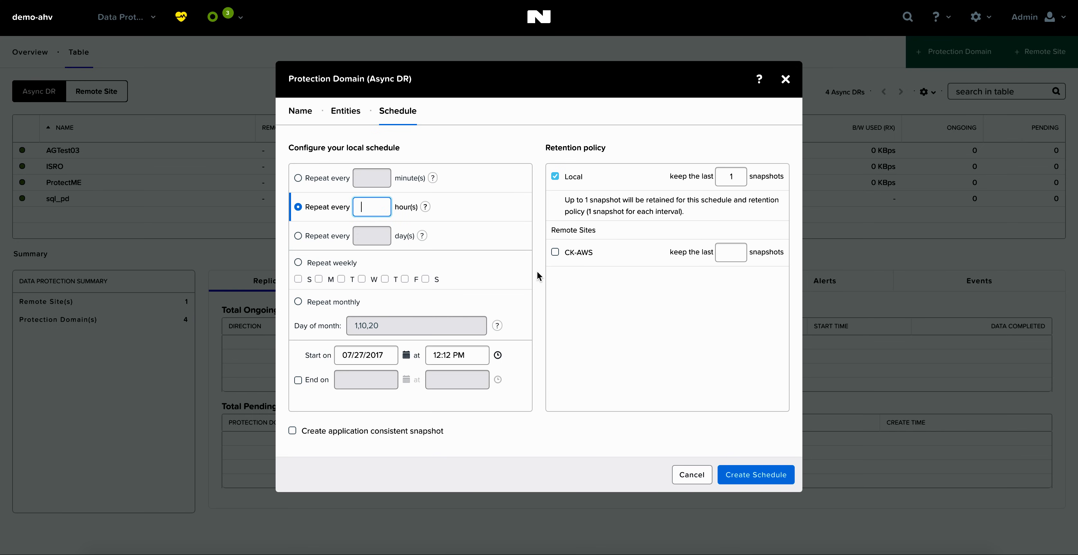
type("4")
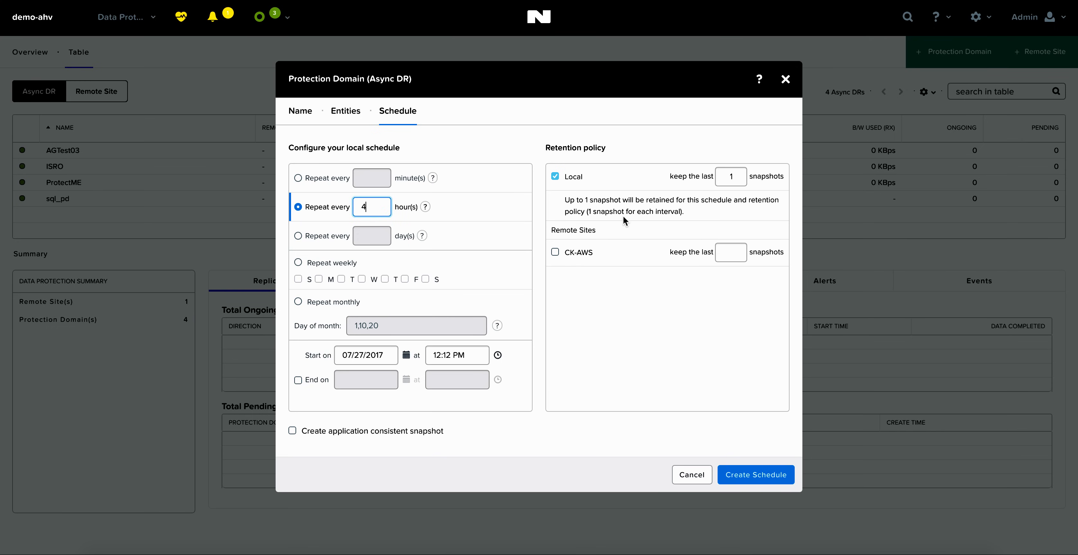
left_click_drag(733, 178, 710, 180)
type("6")
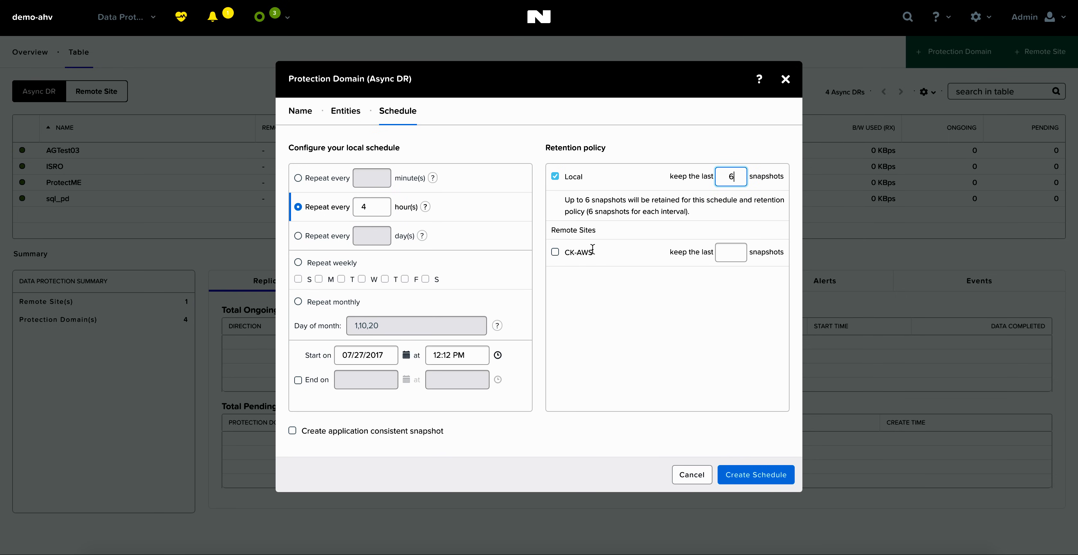
- Try adding remote site CK-AWS to the retention policy with the last 12 snapshots kept, and deselect it again
left_click(554, 253)
left_click(730, 282)
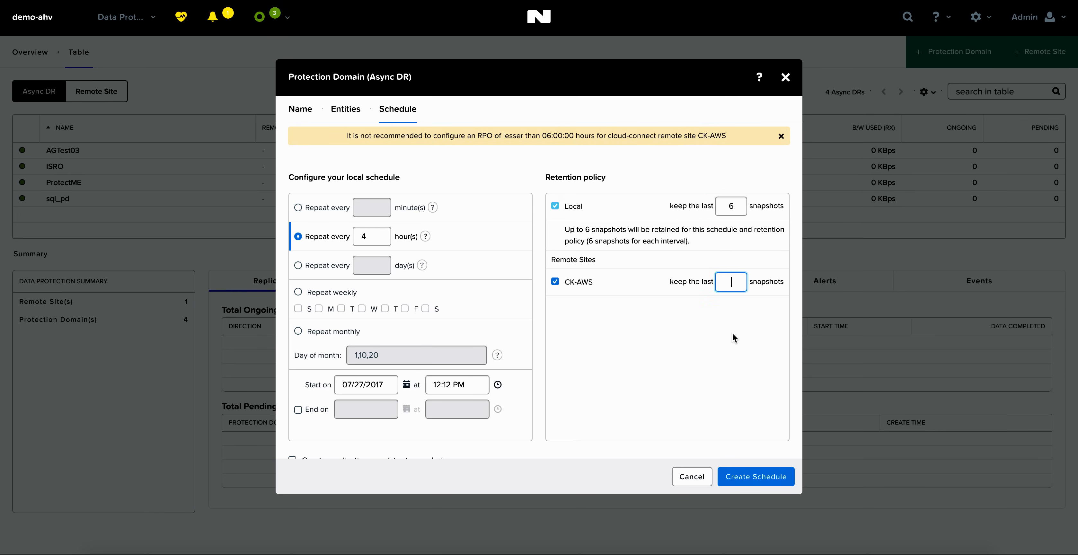
type("12")
left_click(781, 136)
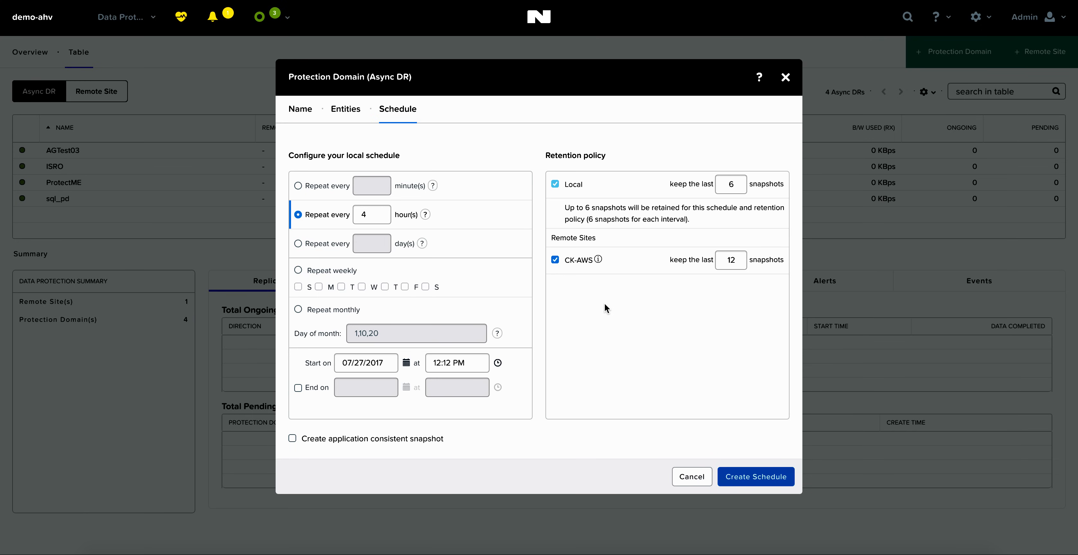
left_click(555, 260)
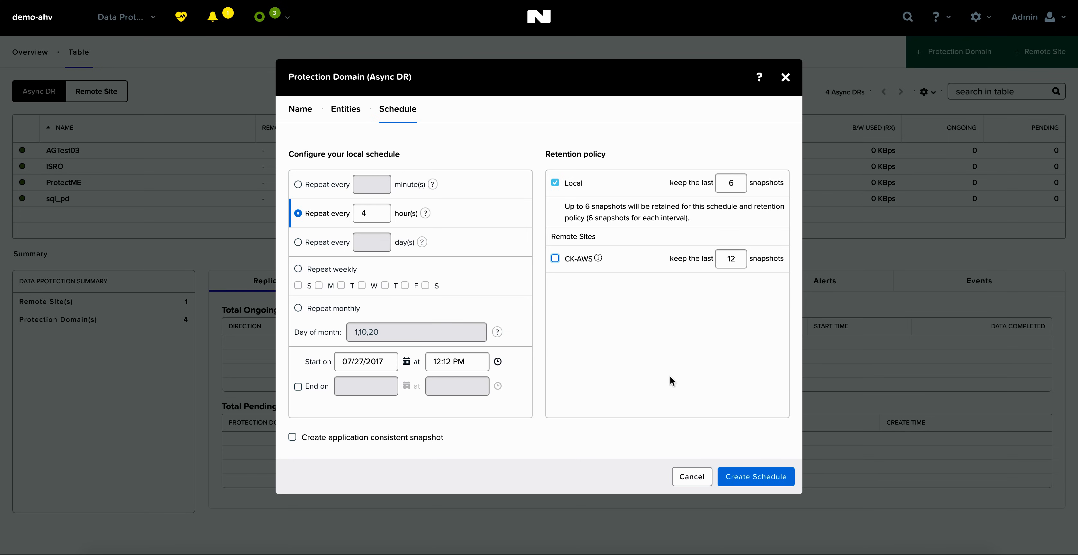
- Create the configured schedule and close the protection domain setup
left_click(737, 474)
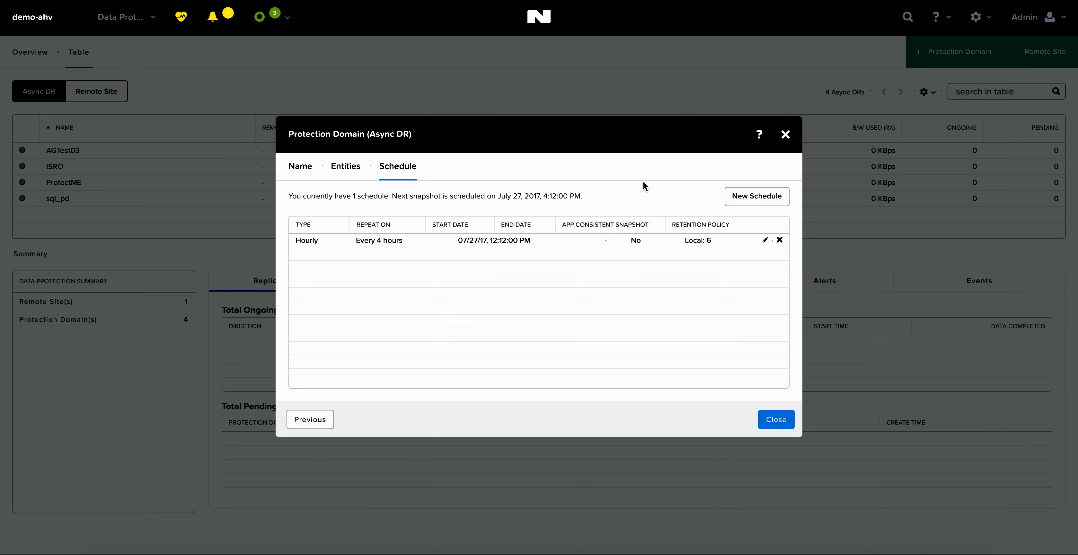
left_click(774, 421)
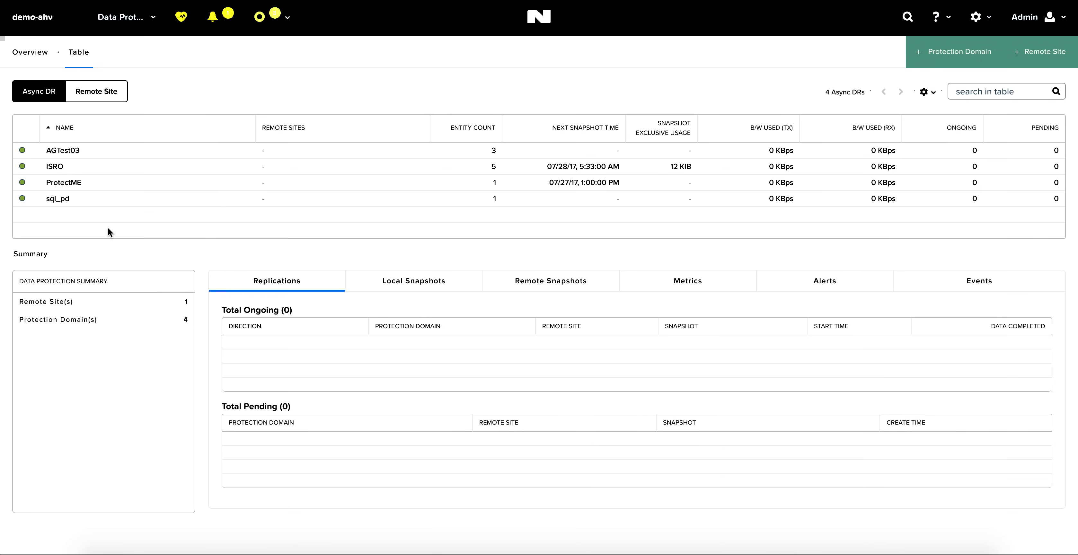
- Examine the sql_pd protection domain's details, protected entities and local snapshots
left_click(73, 199)
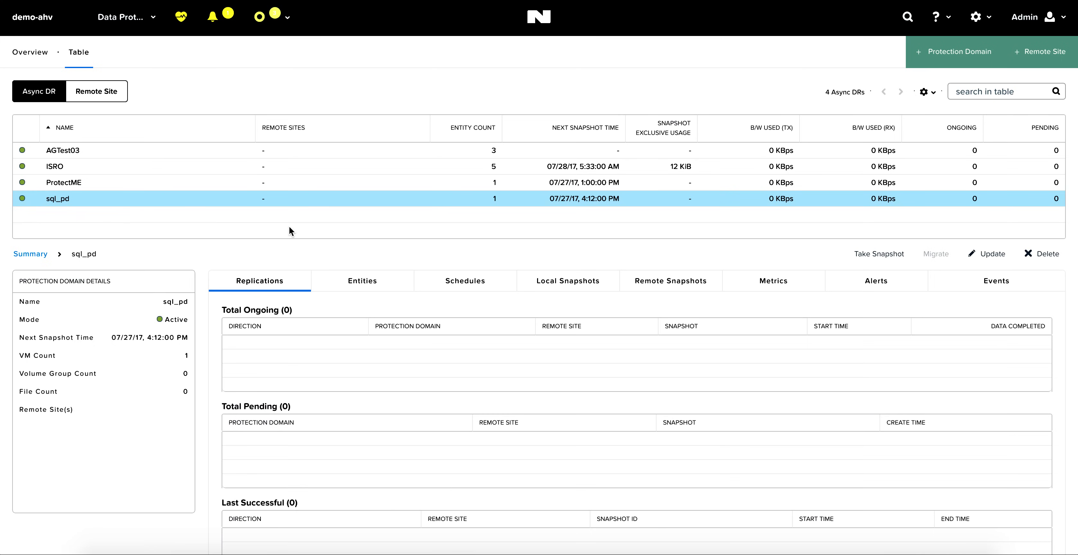
left_click(362, 282)
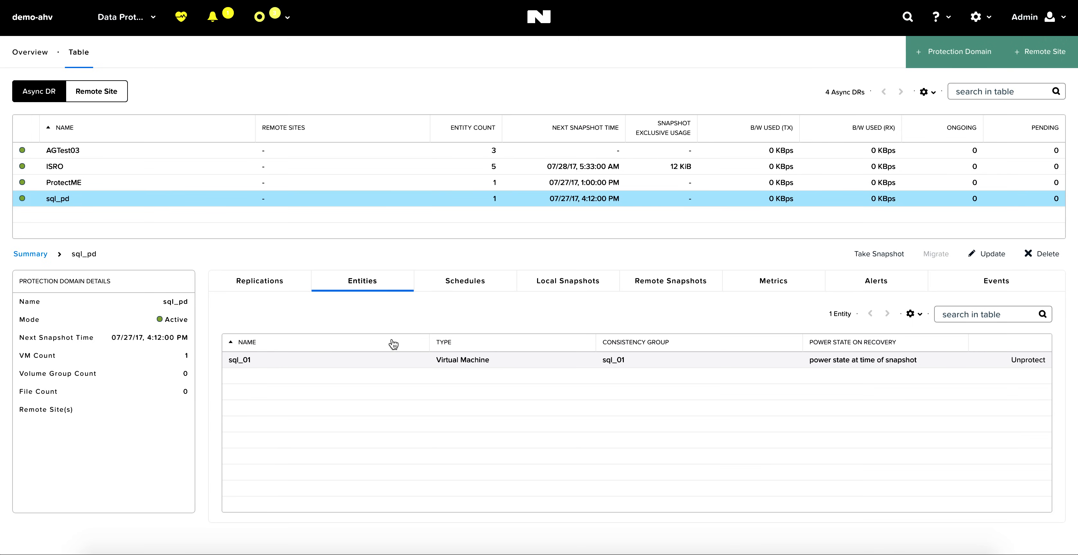
left_click(577, 282)
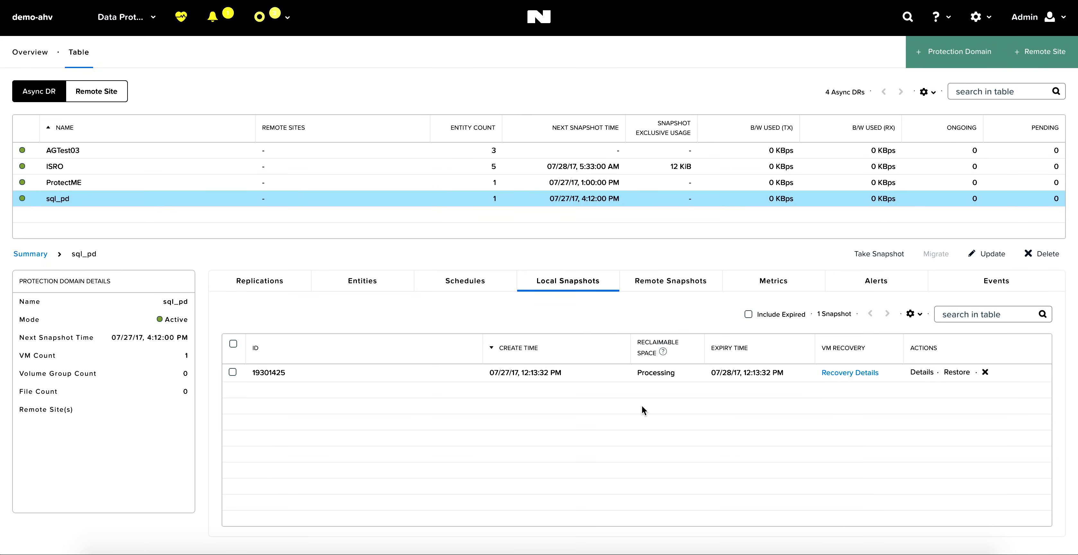
- Restore sql_01 from the local snapshot of sql_pd as a new VM with the name prefix sql_01_restore
left_click(957, 372)
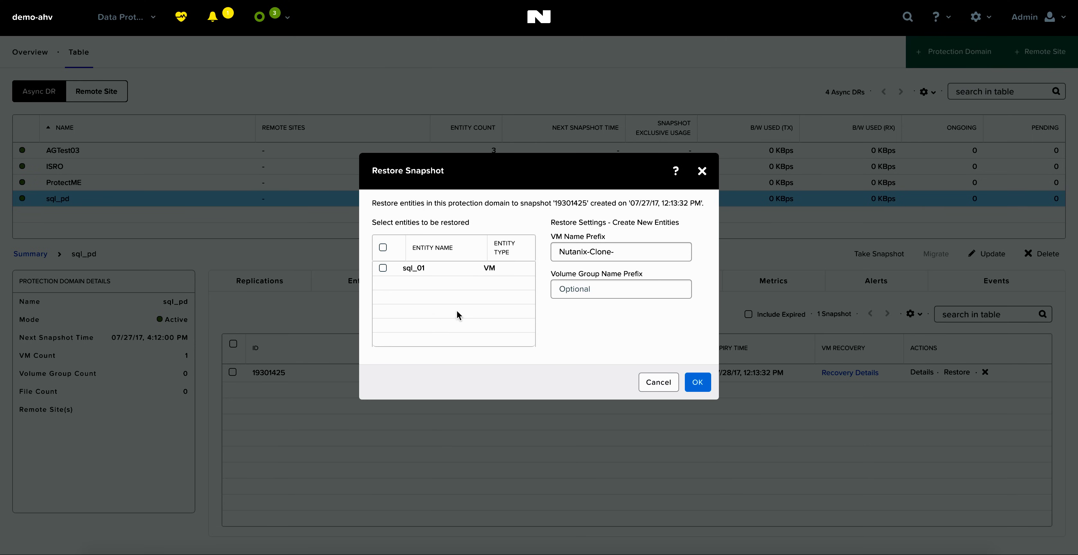
left_click(382, 268)
left_click_drag(637, 249, 523, 252)
key("Left")
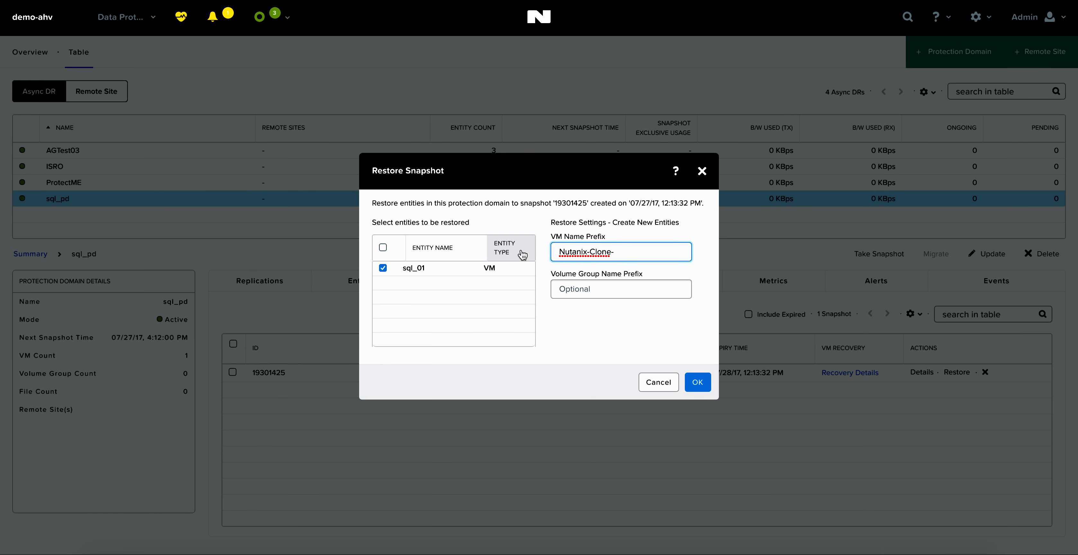
type("s")
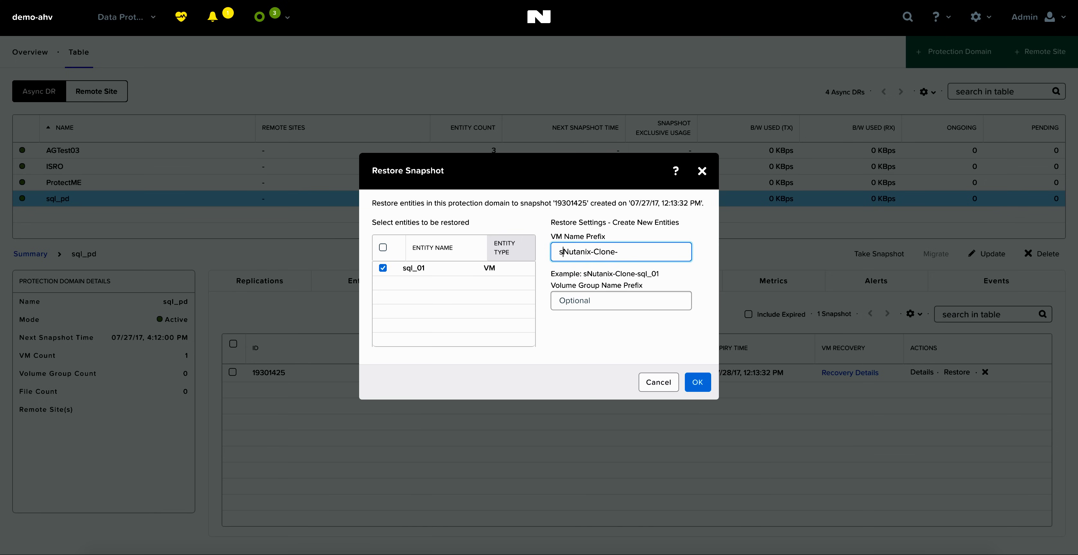
left_click_drag(637, 251, 527, 252)
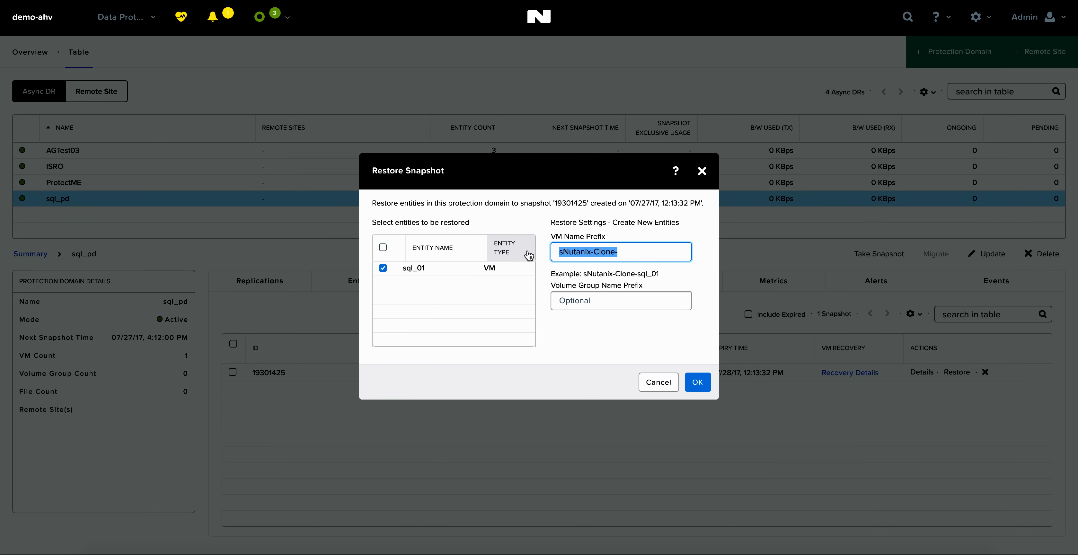
type("sql_")
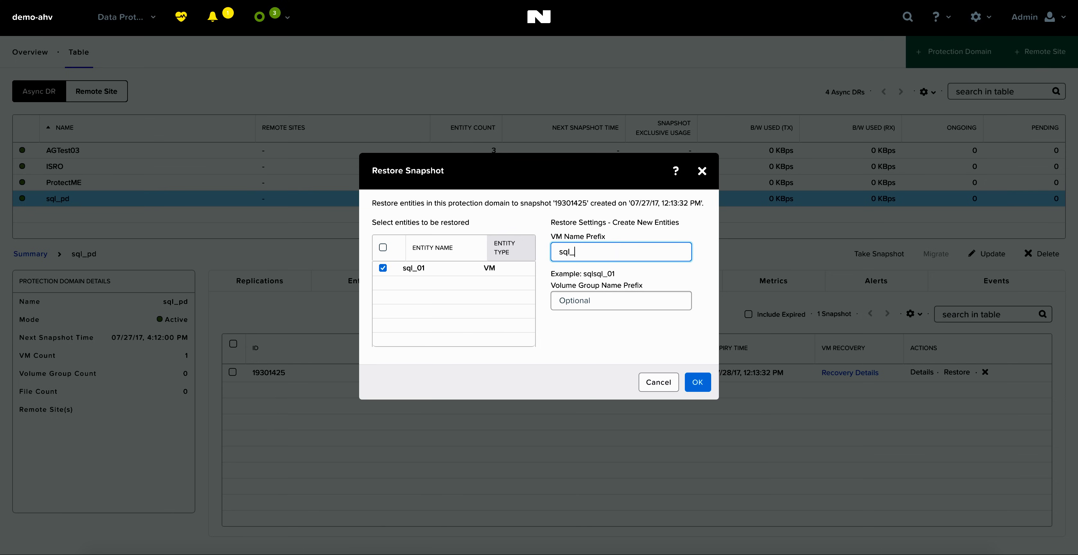
type("01_restore")
left_click(697, 381)
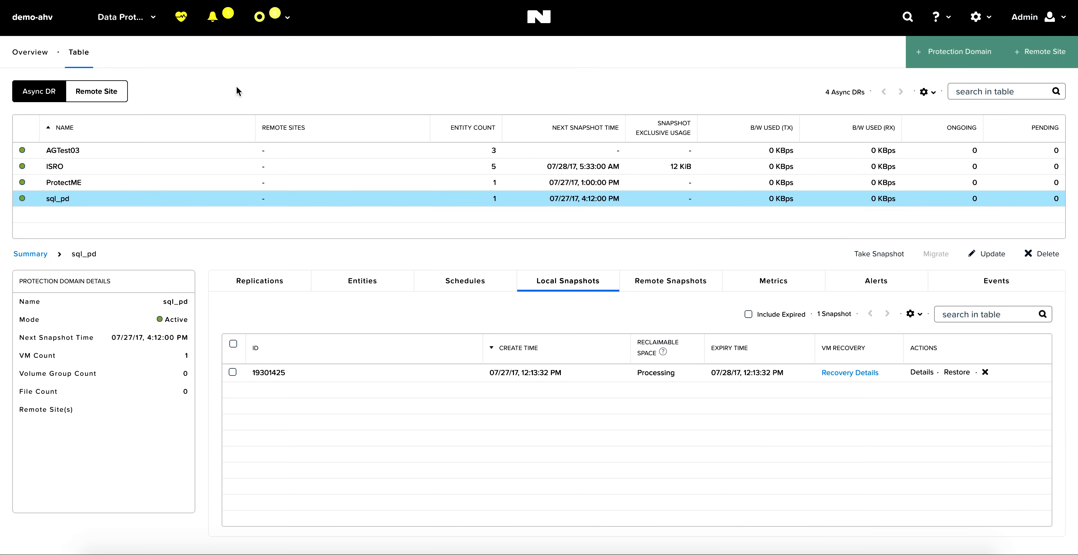
- Filter the VM table by "sql" to review the original and restored virtual machines
left_click(126, 18)
left_click(80, 84)
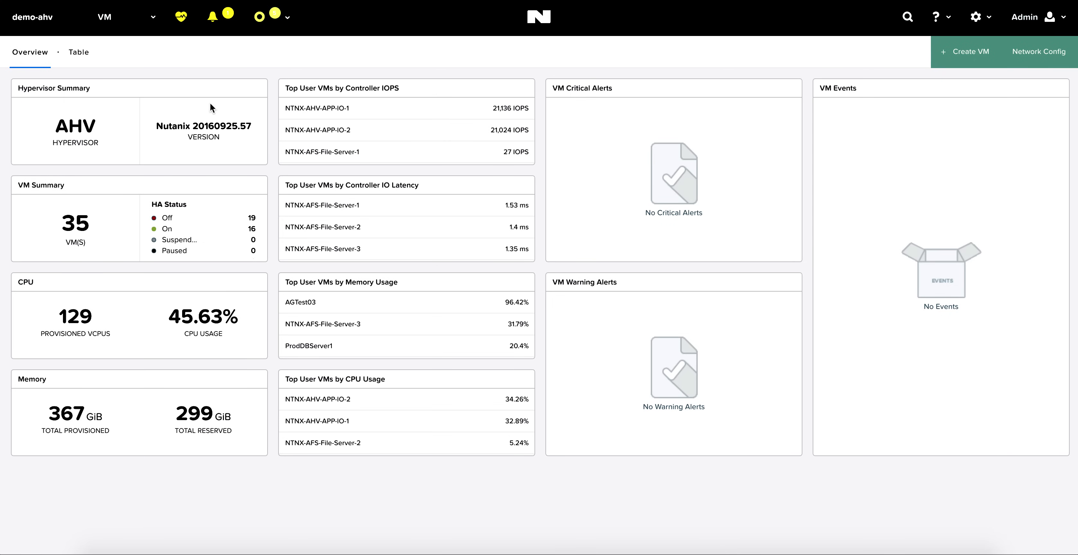
left_click(78, 52)
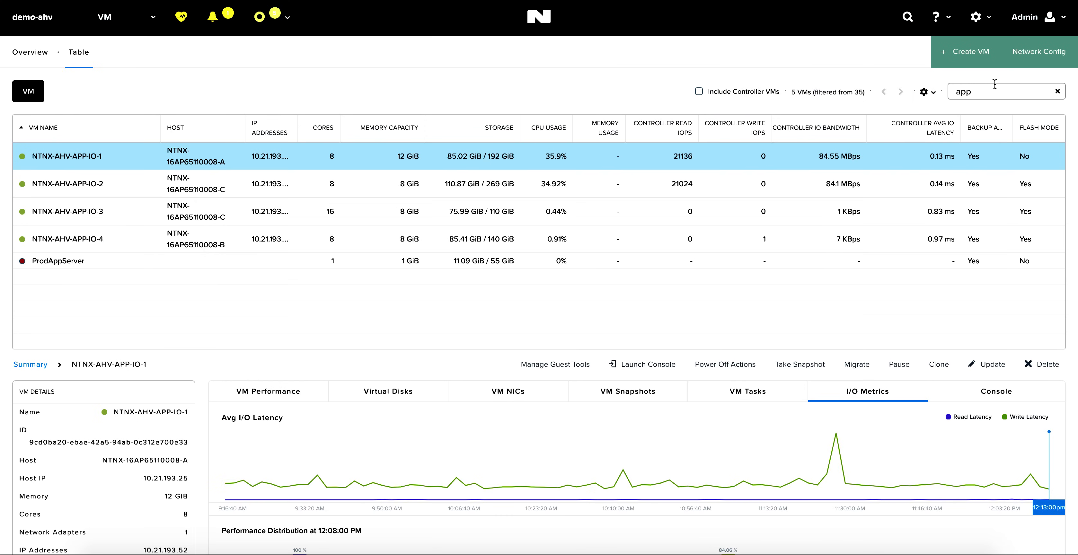
left_click(948, 91)
key("ctrl+a")
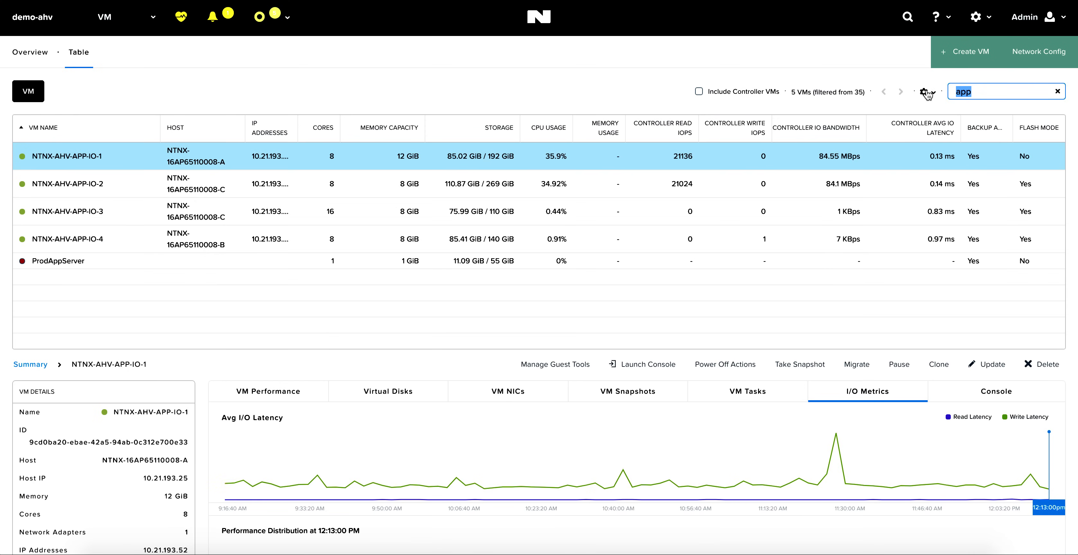
type("sql")
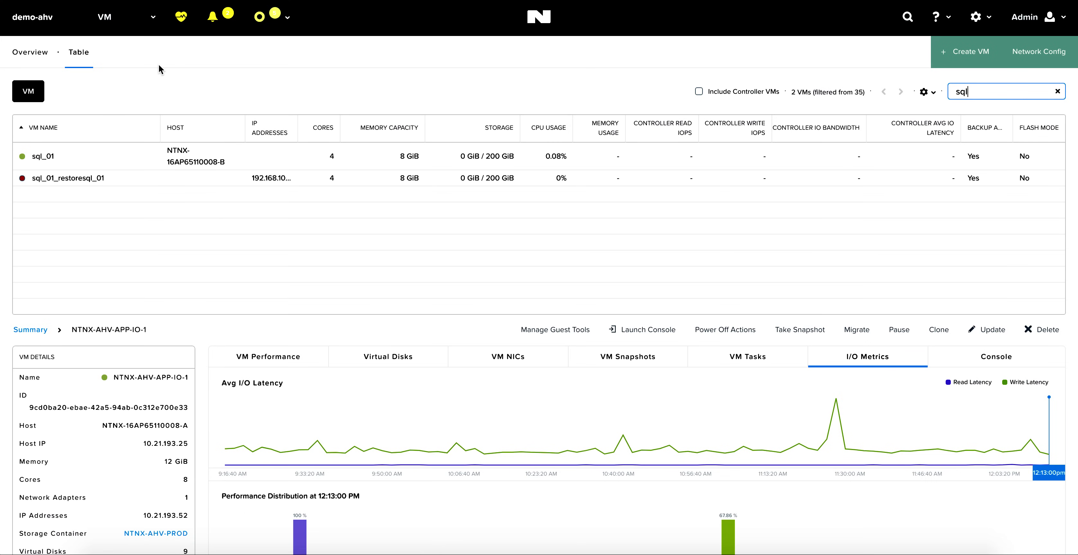
- View the network topology, expanding the powered-off VM group and the powered-on VM group
left_click(154, 19)
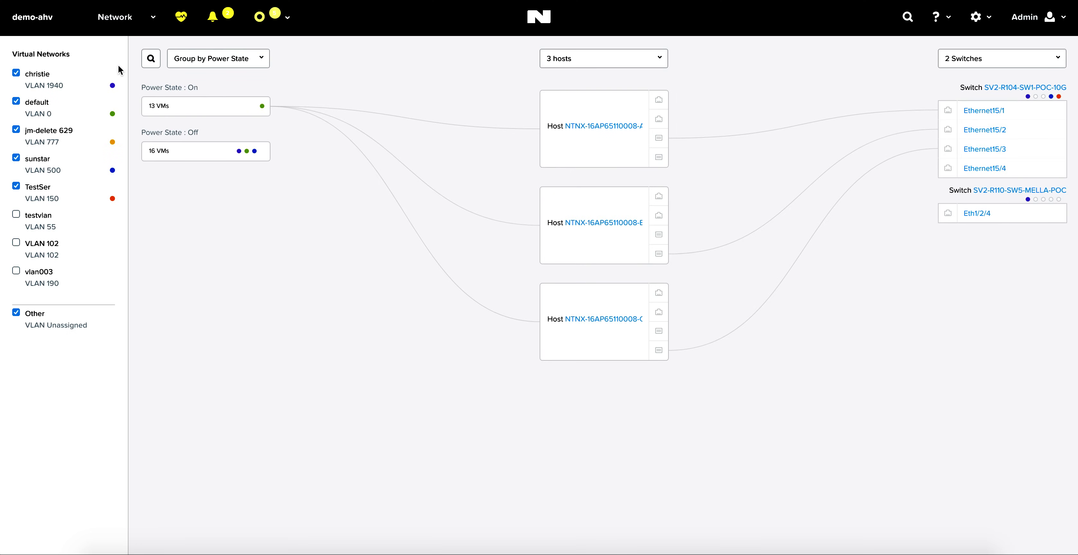
left_click(207, 154)
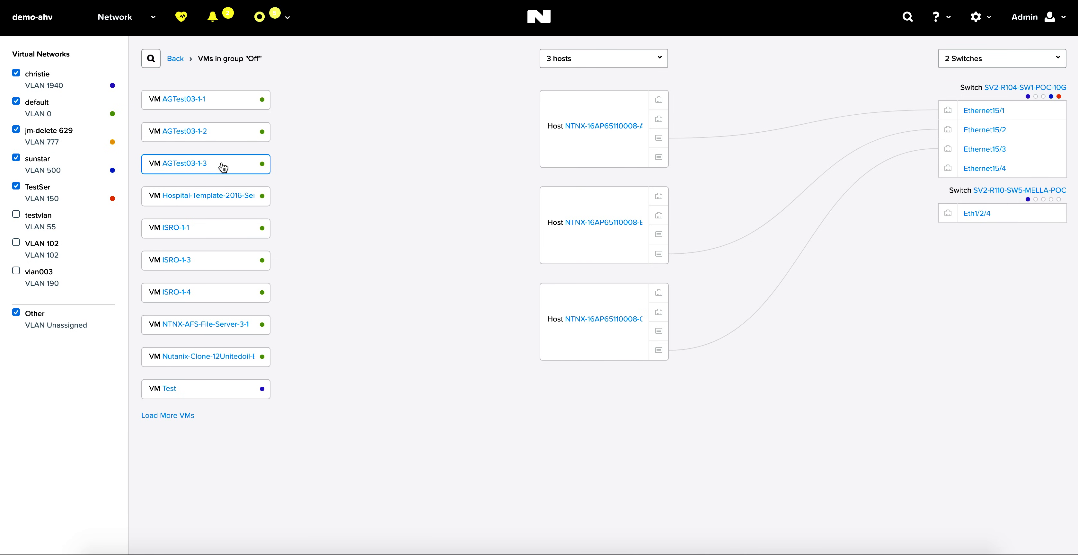
left_click(176, 58)
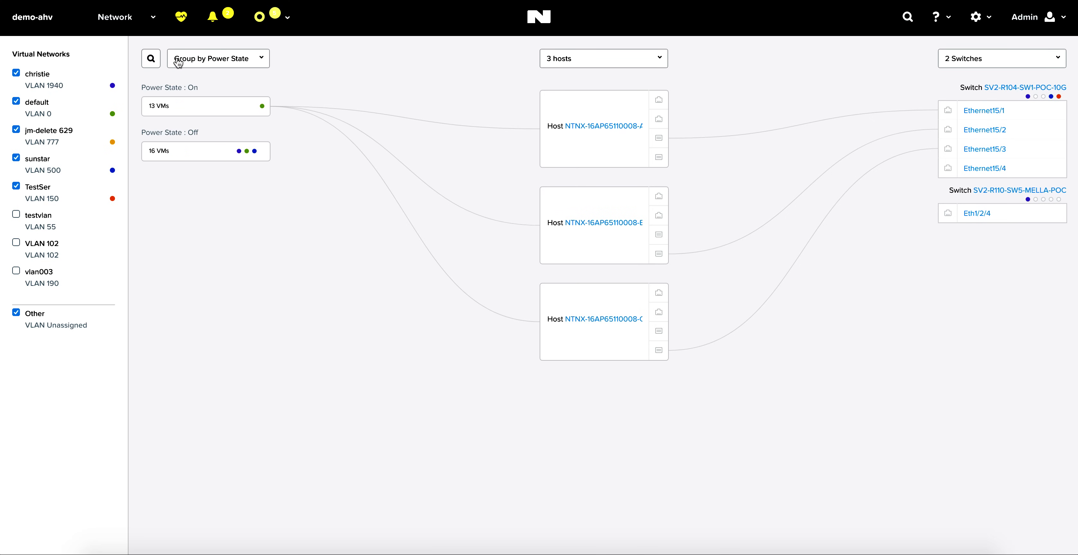
left_click(181, 104)
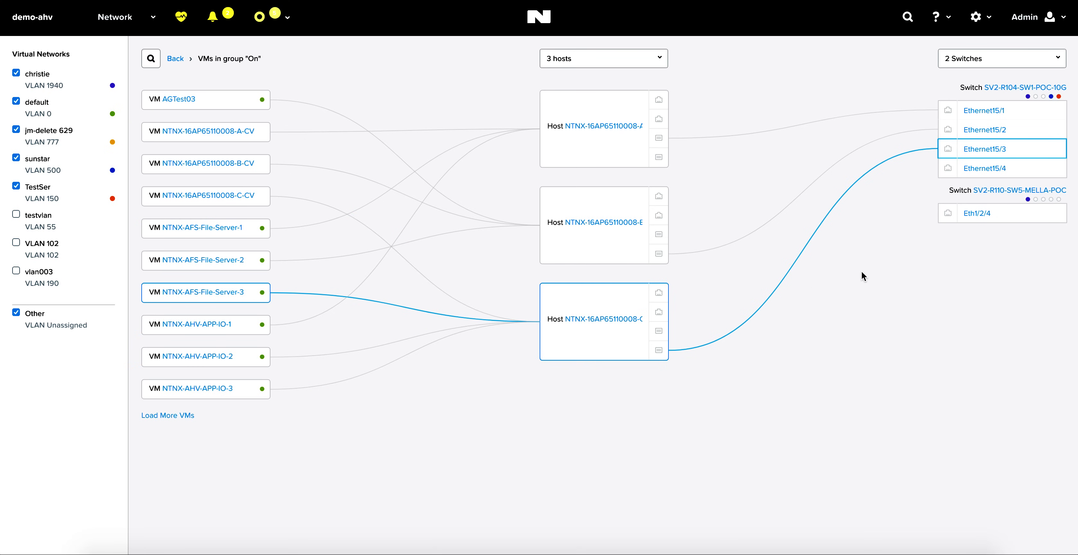
- Review the details and the unicast, dropped and error packet charts of switch port Ethernet15/3
left_click(975, 154)
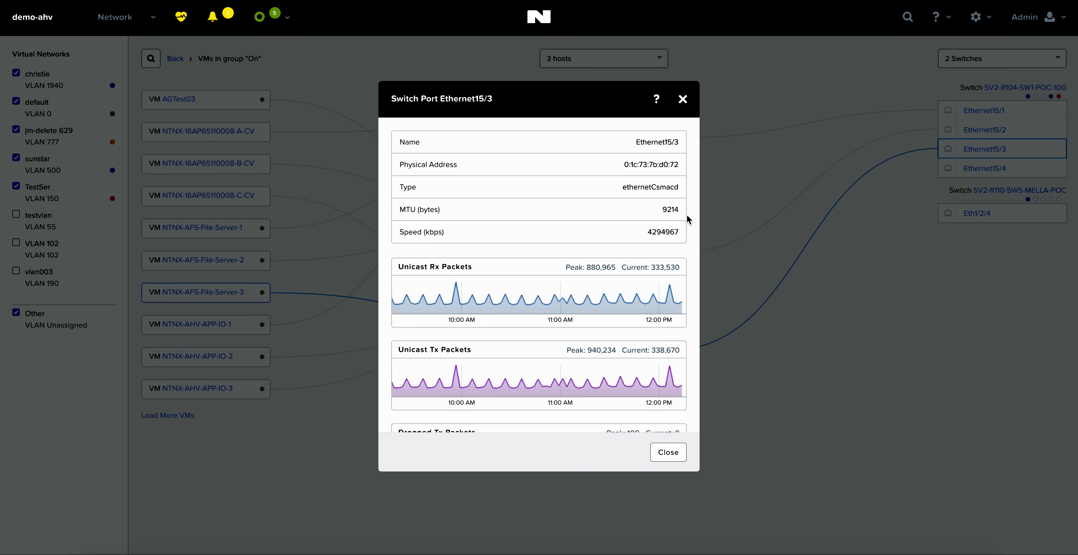
scroll(686, 215, "down", 3)
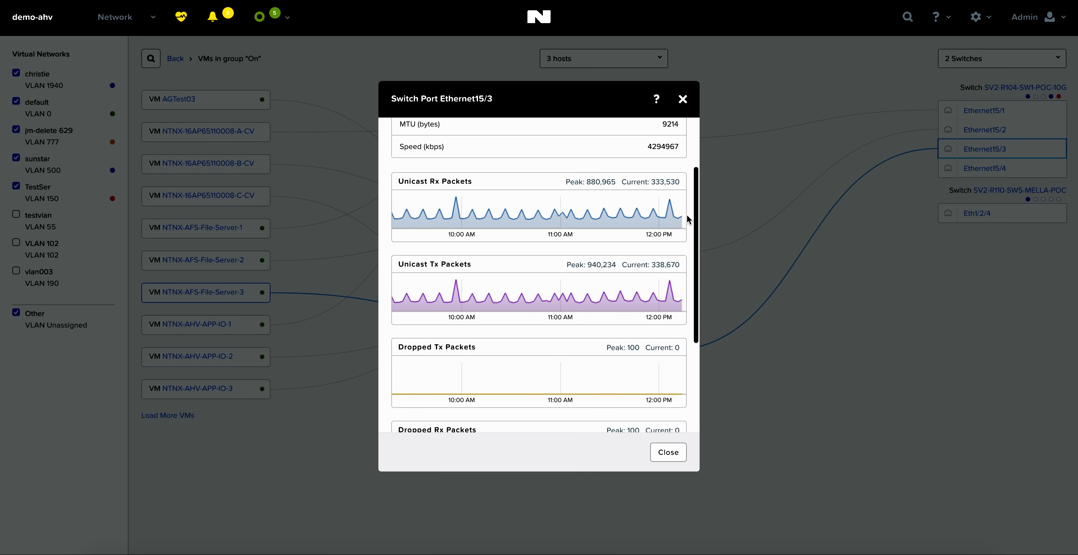
scroll(686, 216, "down", 5)
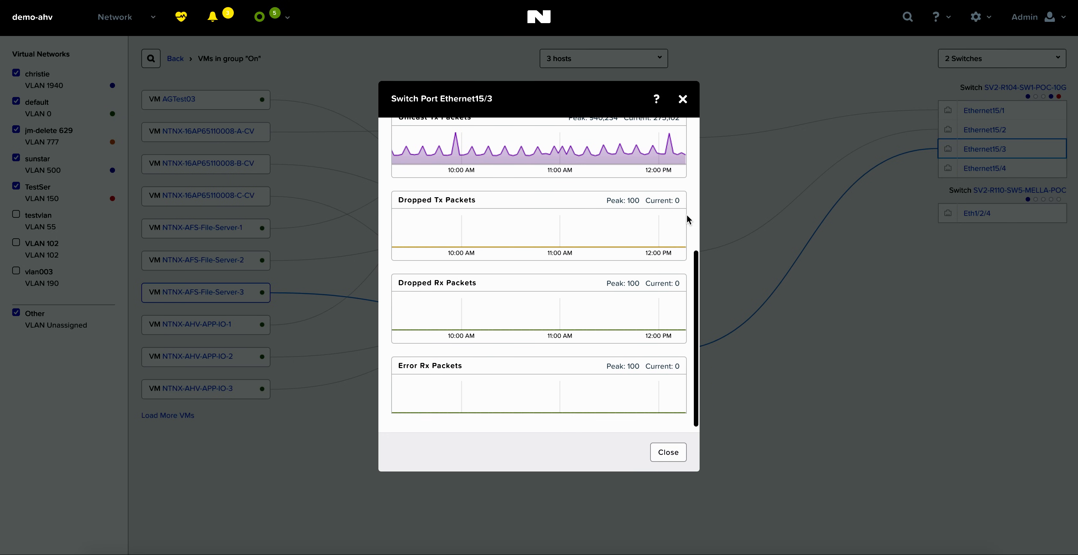
left_click(683, 99)
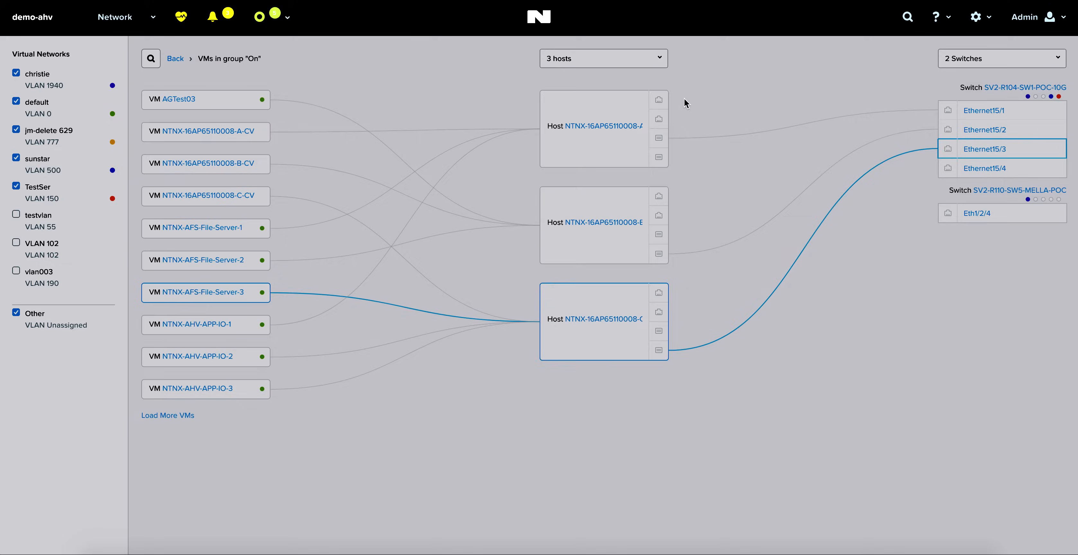
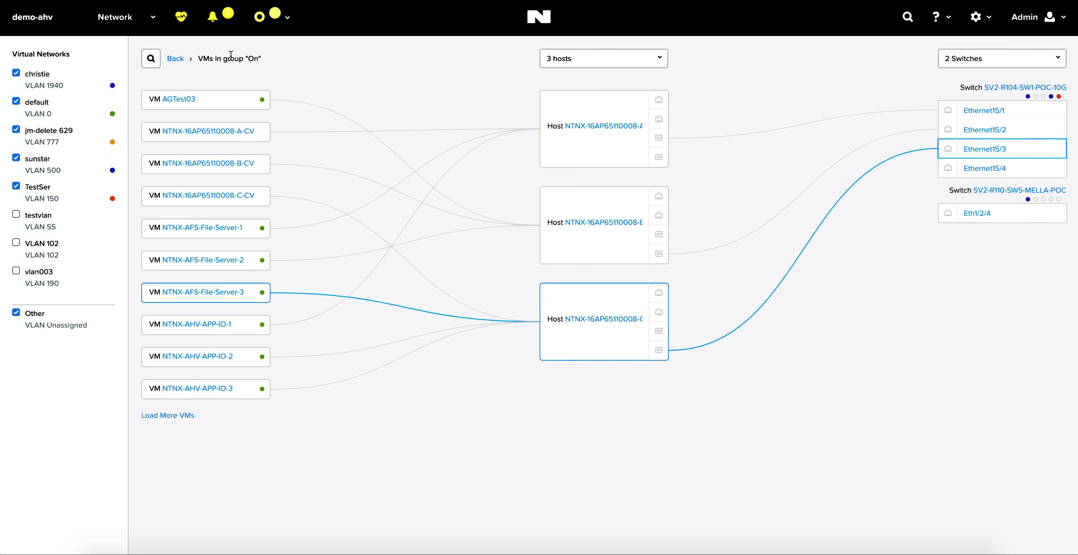
- Open the File Server view and list the shares of AFS-File-Server
left_click(153, 19)
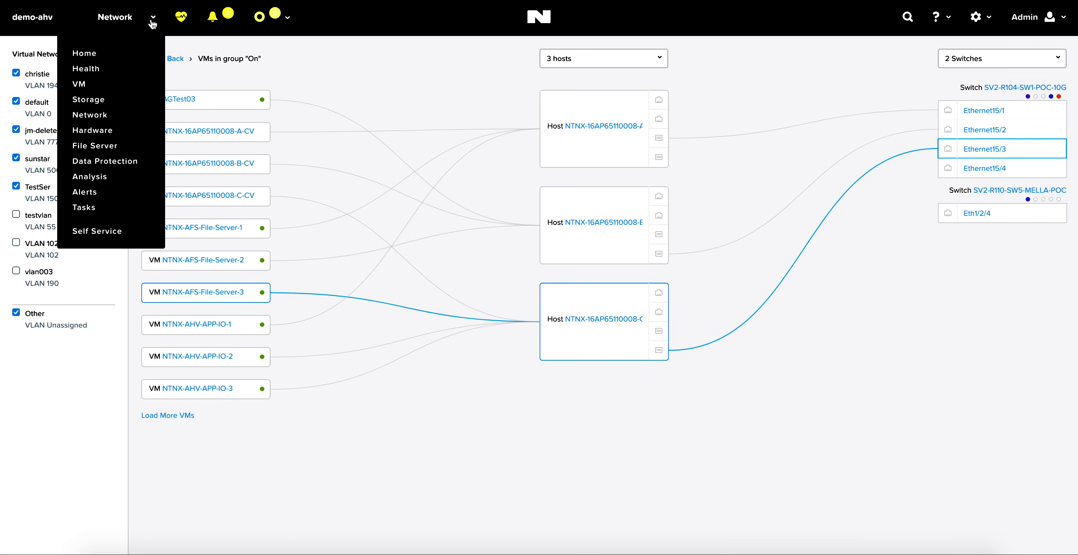
left_click(97, 146)
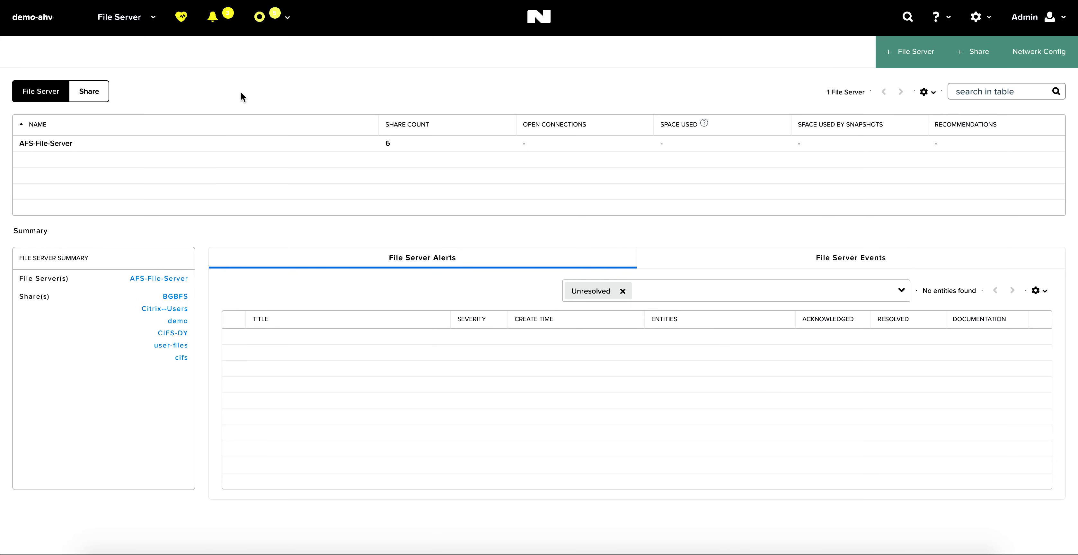
left_click(89, 92)
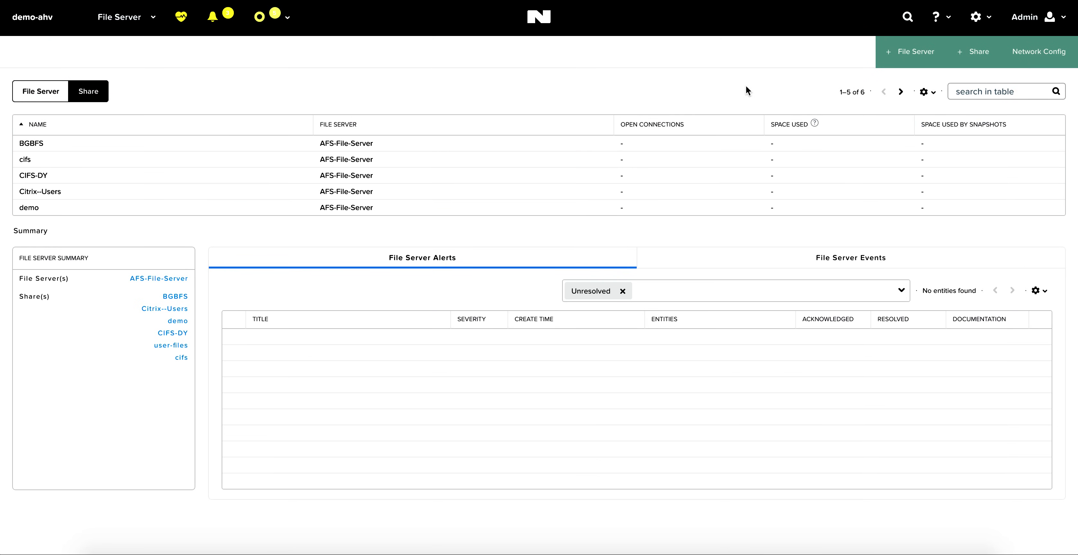
- Create a share named sql_notes on AFS-File-Server with a maximum size of 40 GiB
left_click(979, 52)
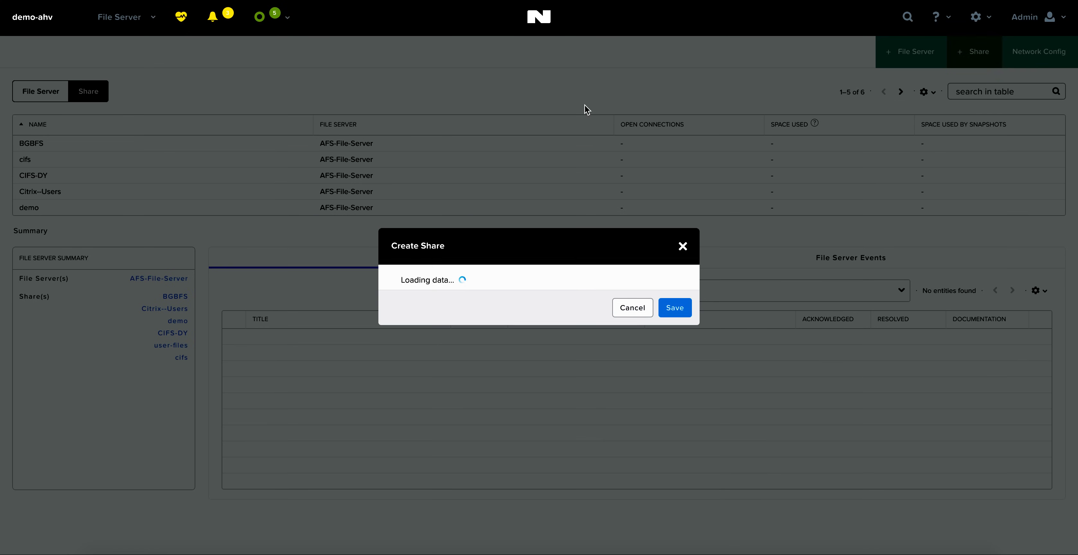
left_click(440, 208)
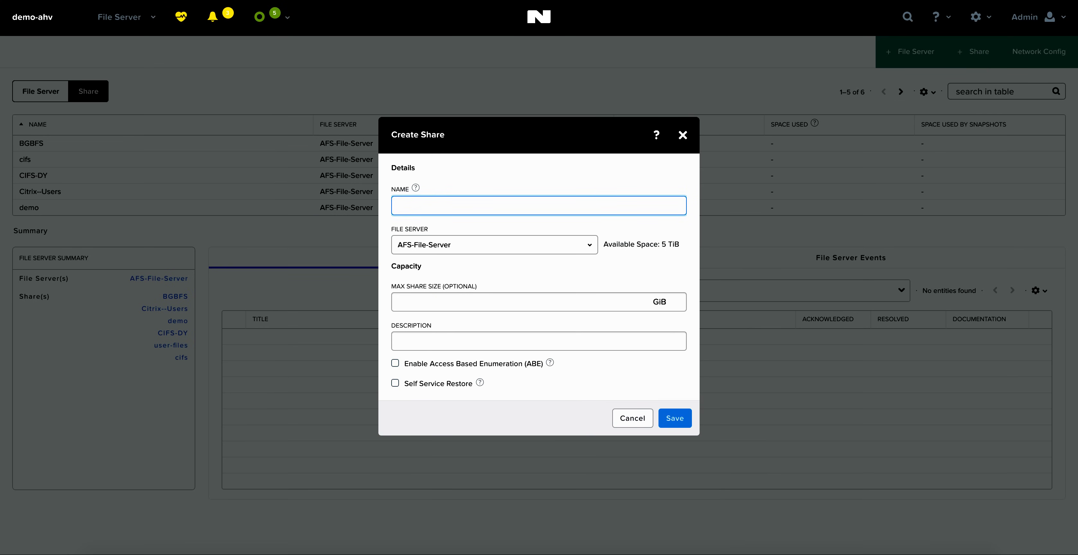
type("sql_backups")
key("BackSpace")
key("BackSpace")
key("BackSpace")
key("BackSpace")
key("BackSpace")
key("BackSpace")
key("BackSpace")
type("notes")
left_click(437, 298)
type("40")
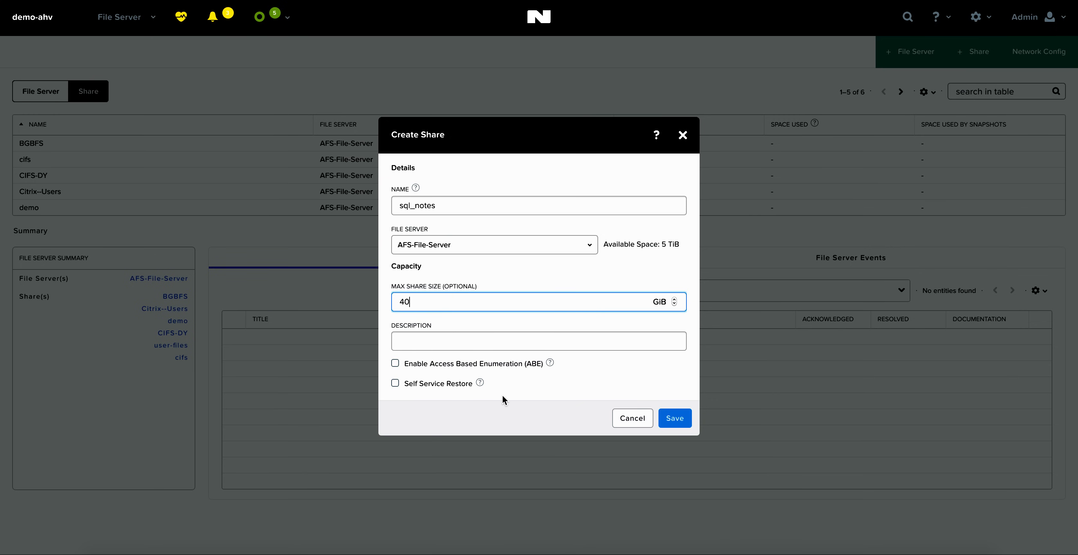
left_click(674, 418)
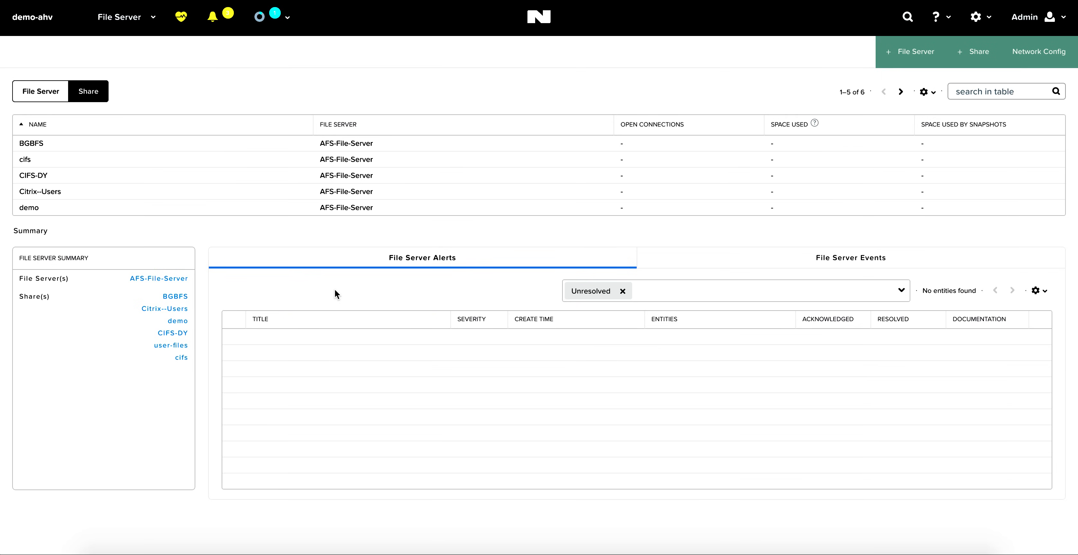
- Enter Self Service with the DevOps group's sample account ssp-devops01
left_click(149, 17)
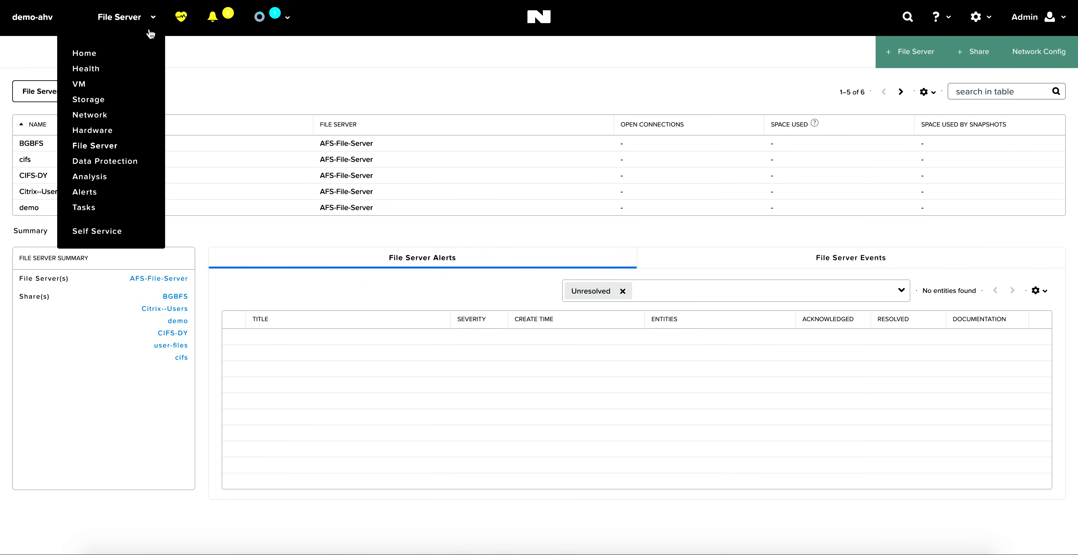
left_click(98, 233)
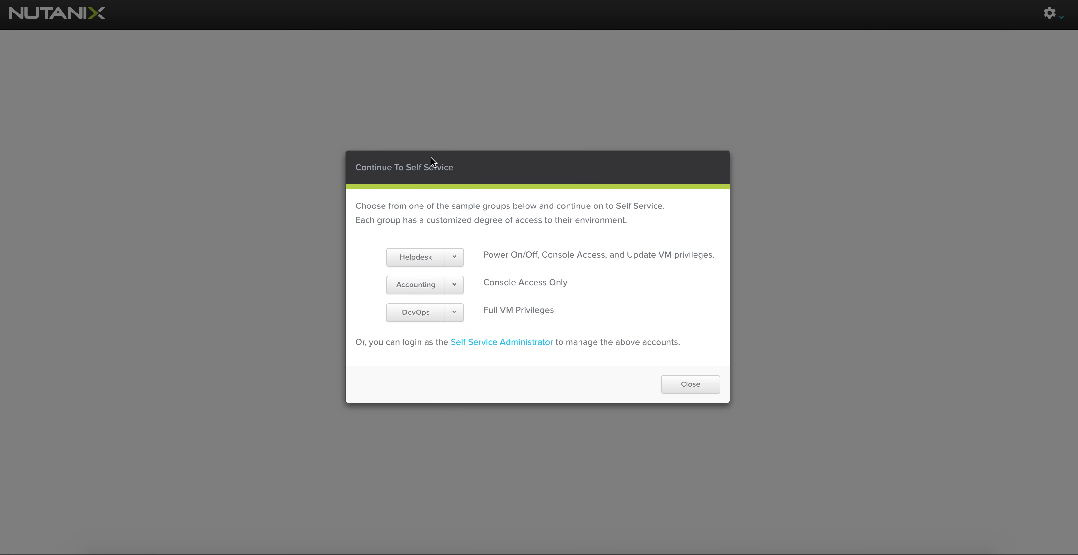
left_click(454, 312)
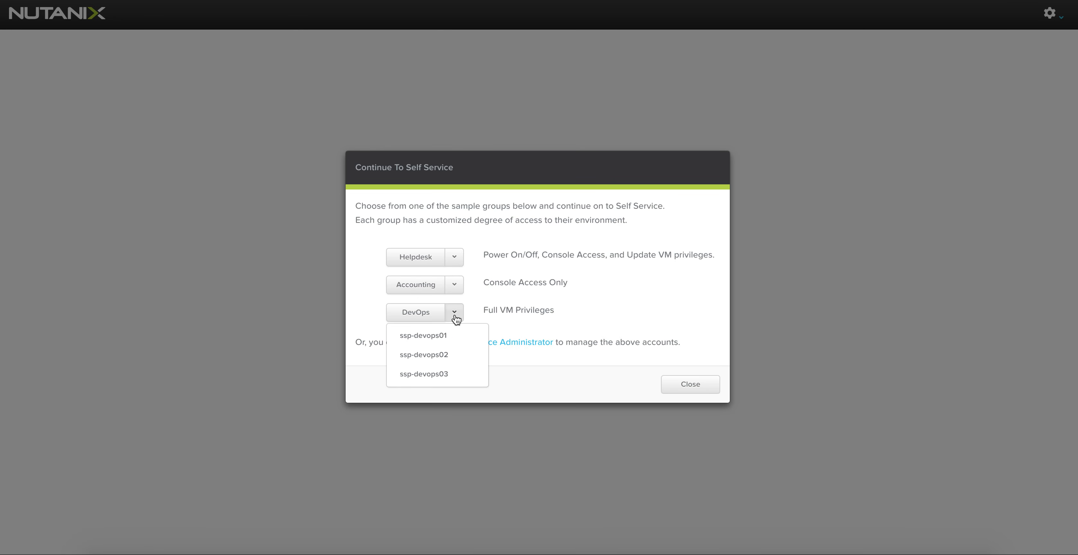
left_click(440, 335)
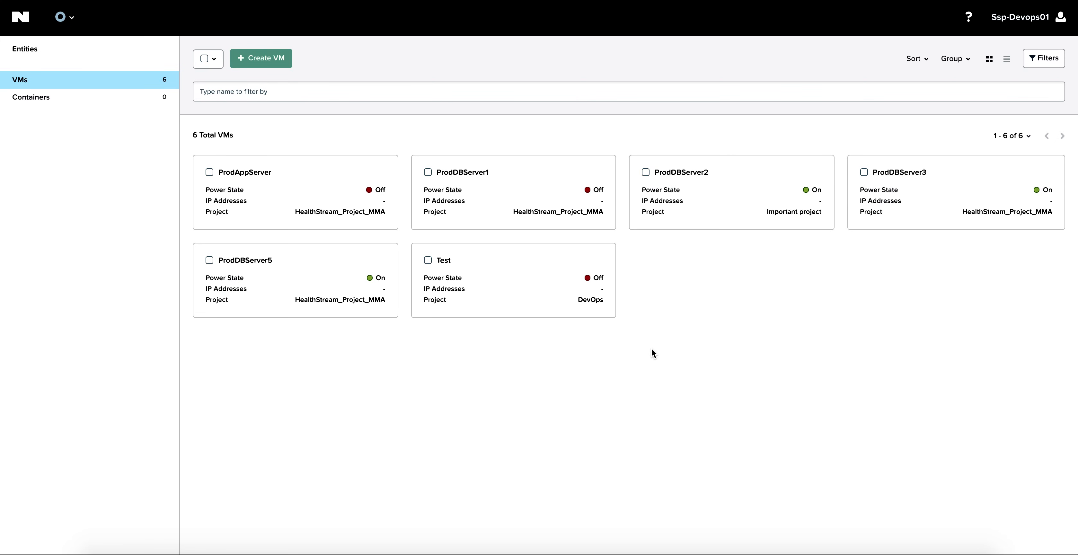
- Create a virtual machine named sql_02 from the ProdDBServer VM template, with Important project as the target project
left_click(269, 61)
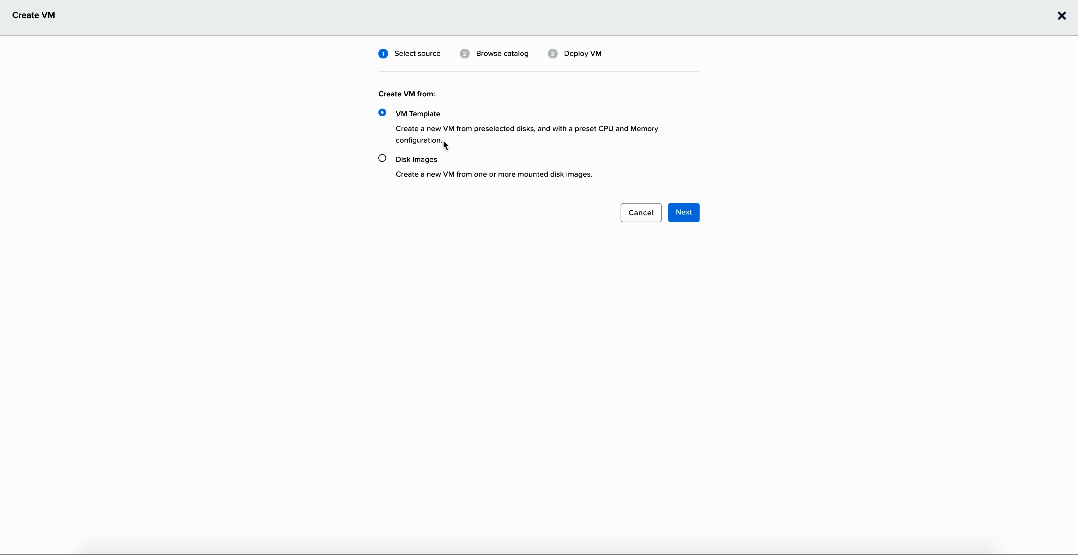
left_click(693, 218)
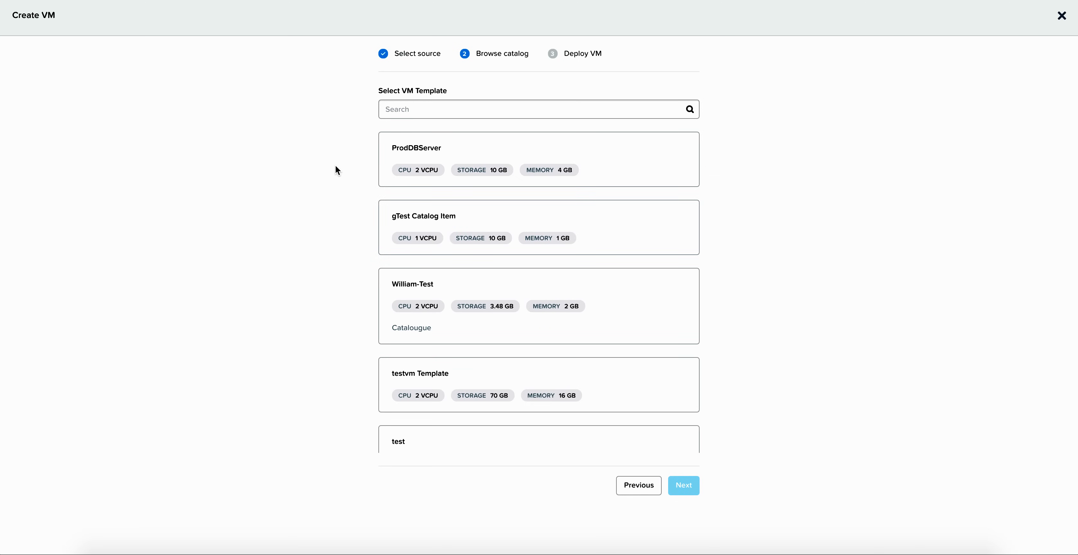
left_click(435, 154)
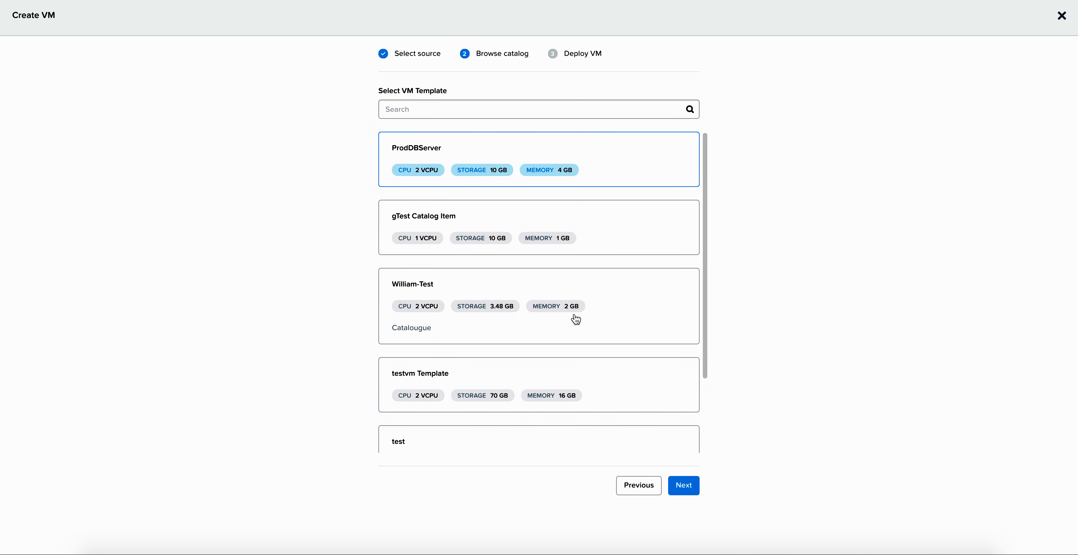
left_click(686, 495)
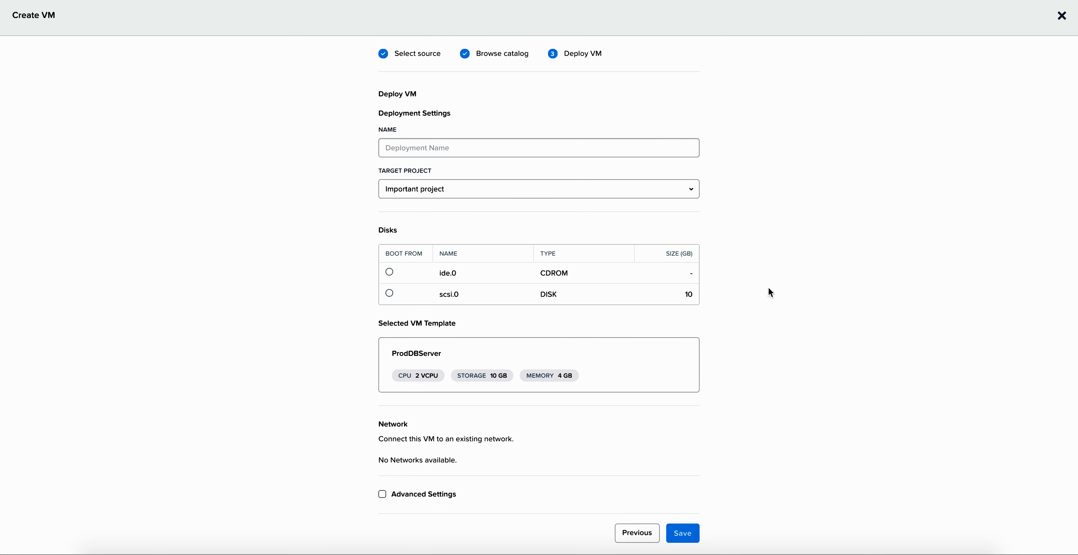
left_click(445, 148)
type("s")
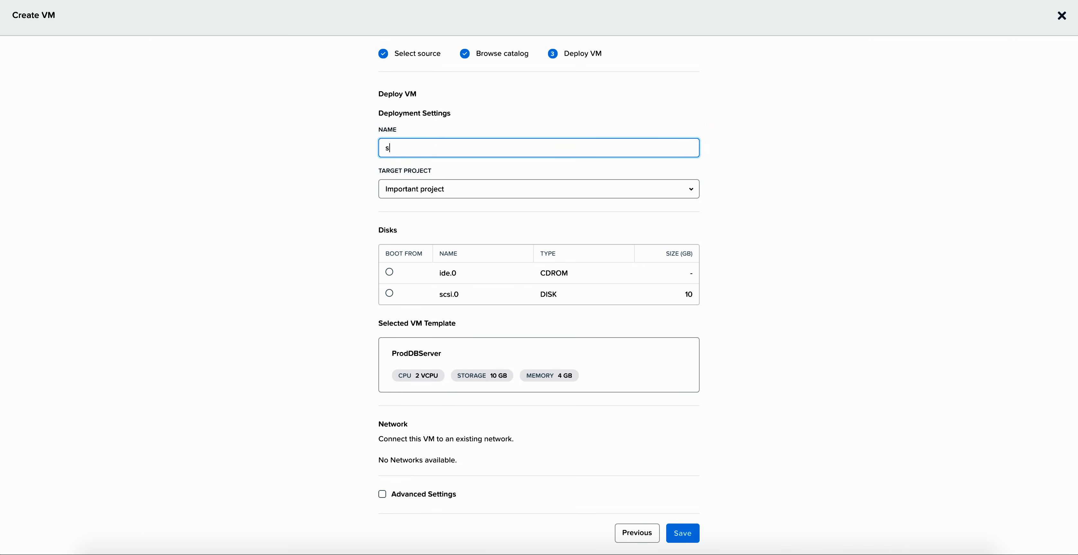
type("ql_02")
left_click(688, 540)
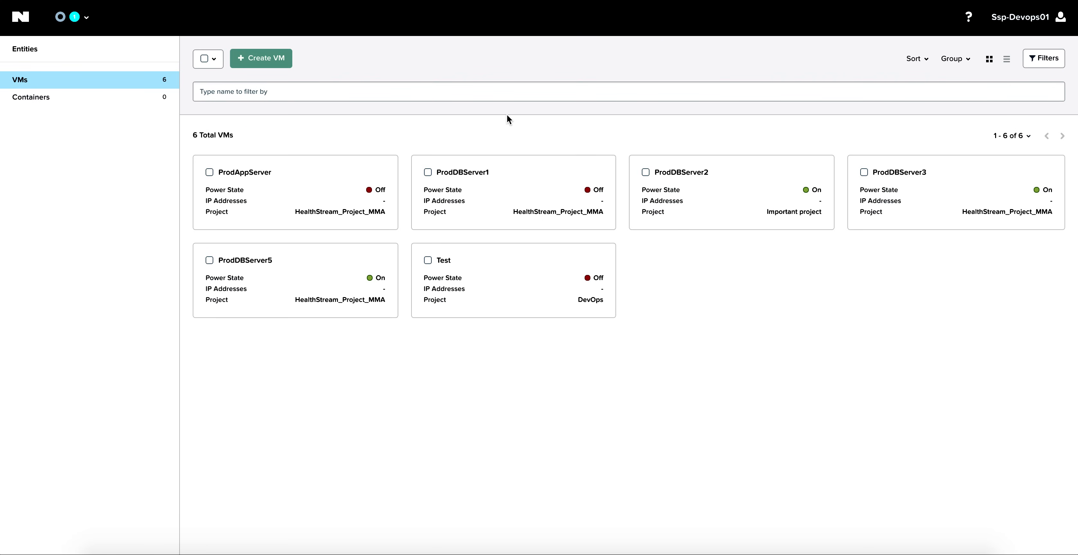
- Review the console, summary, disks and NICs of virtual machine ProdDBServer2
left_click(688, 174)
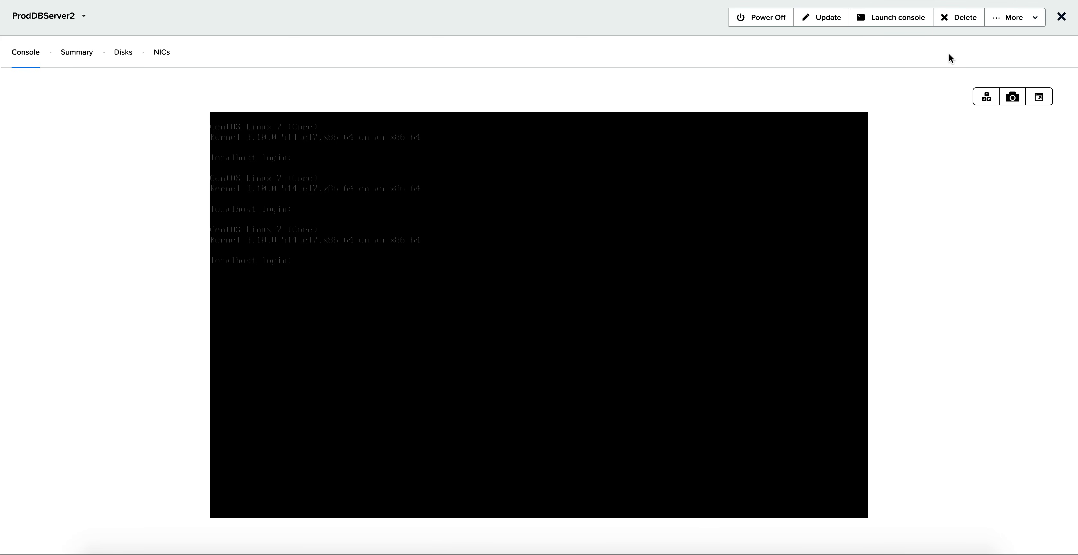
left_click(68, 62)
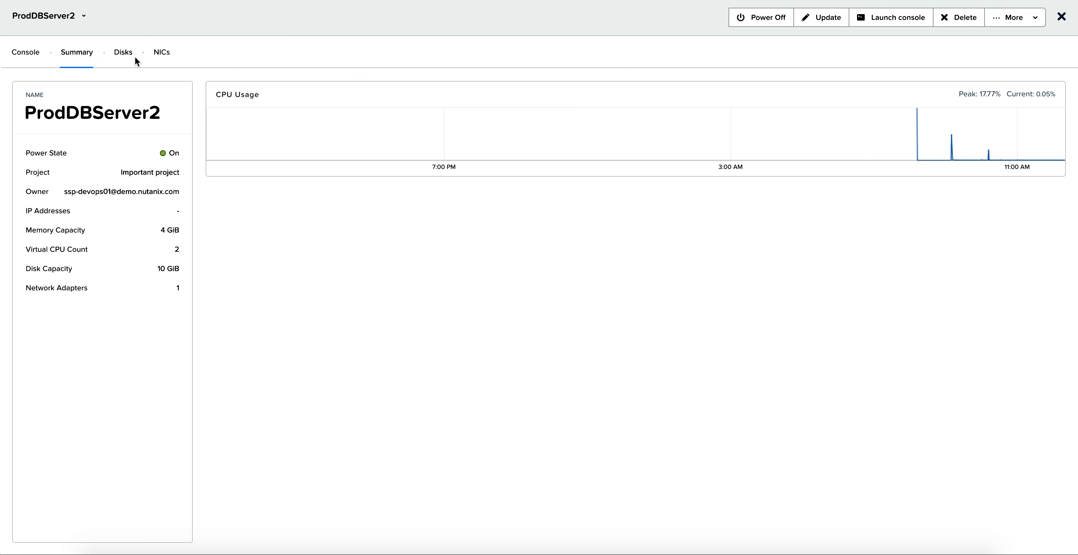
left_click(124, 54)
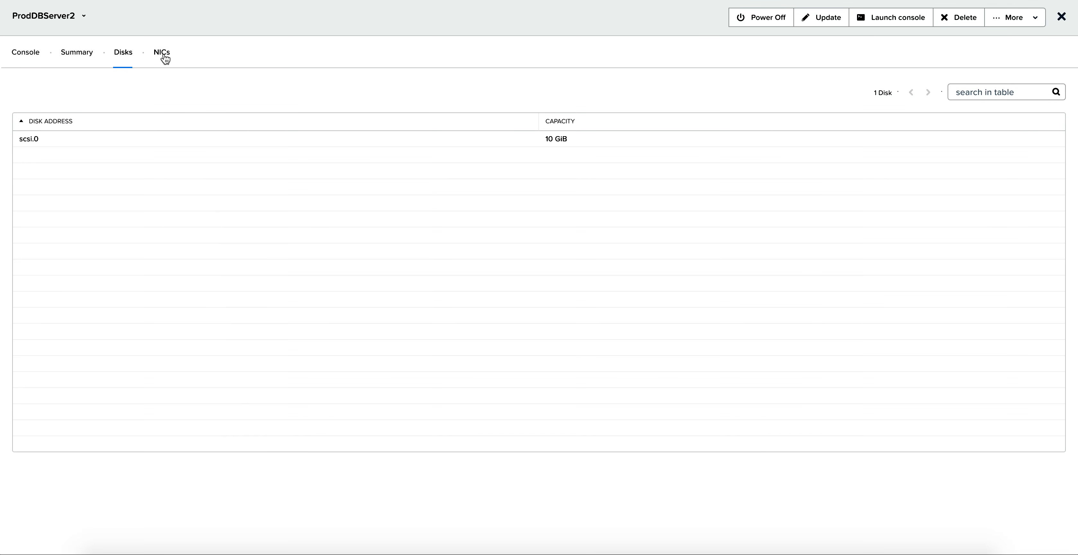
left_click(163, 55)
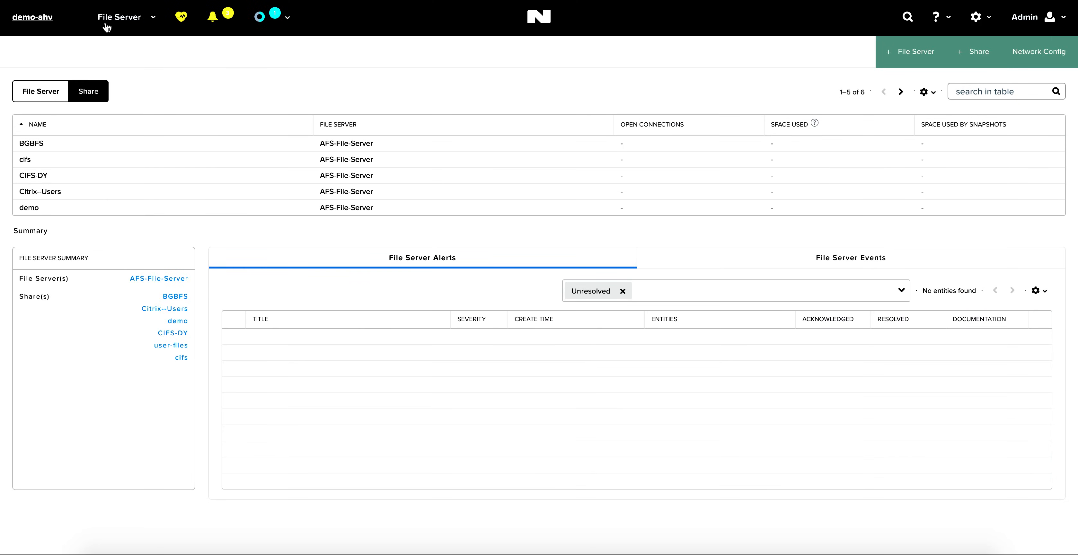
- Return to the Prism Home view of demo-ahv and look over the multi-cluster Main Dashboard in Prism Central
left_click(122, 19)
left_click(92, 52)
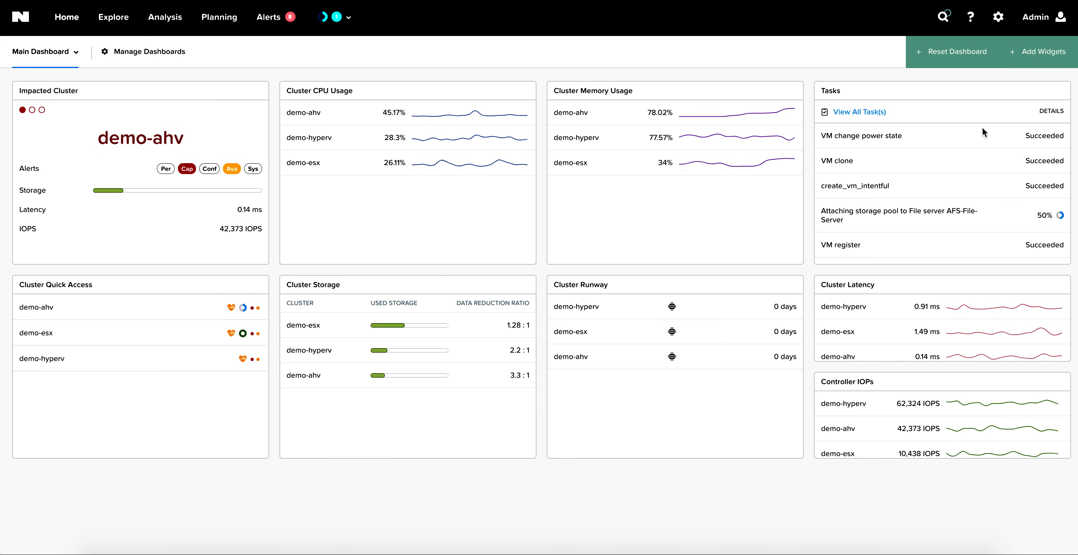
left_click_drag(347, 109, 326, 170)
left_click(319, 197)
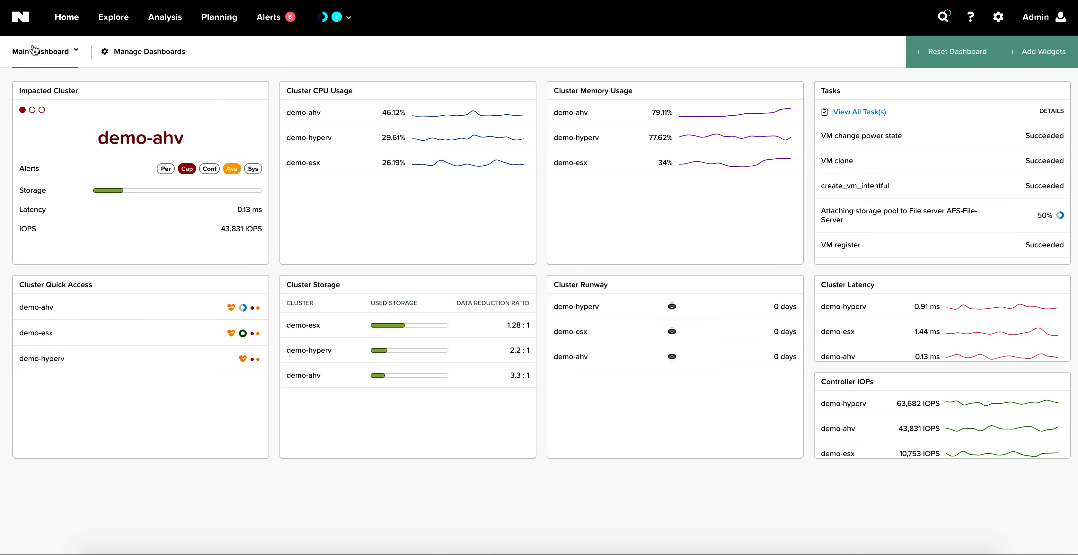
- Look through the list of available dashboards and move the Cluster CPU Usage widget to the Main Dashboard's second row, beside Cluster Latency
left_click(77, 54)
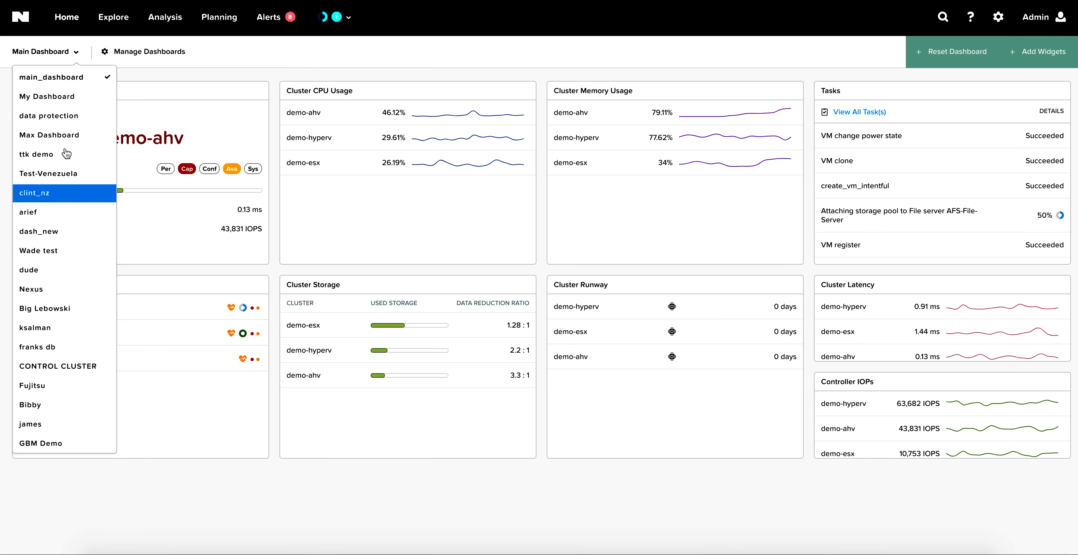
left_click(168, 73)
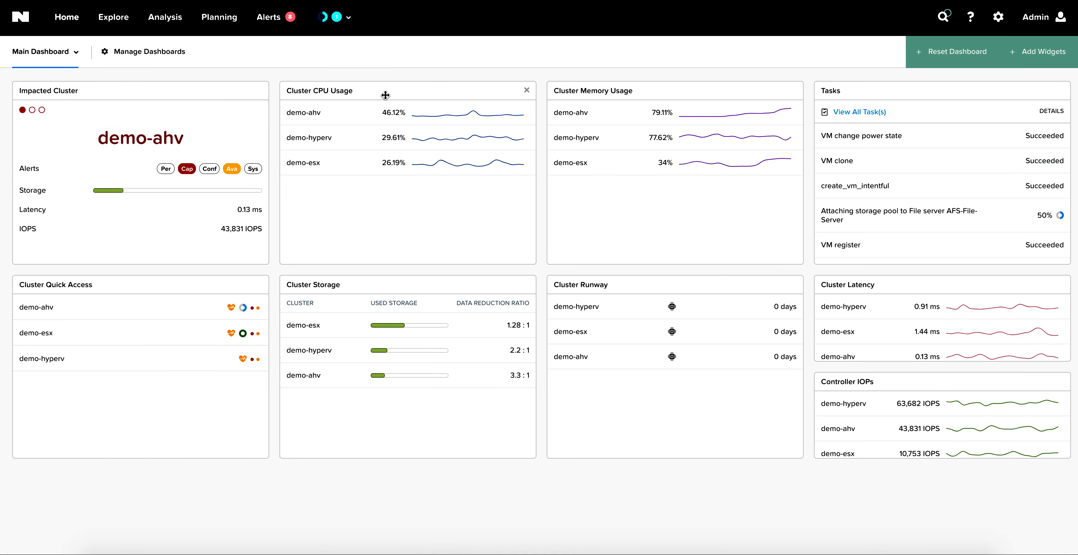
left_click_drag(385, 95, 397, 345)
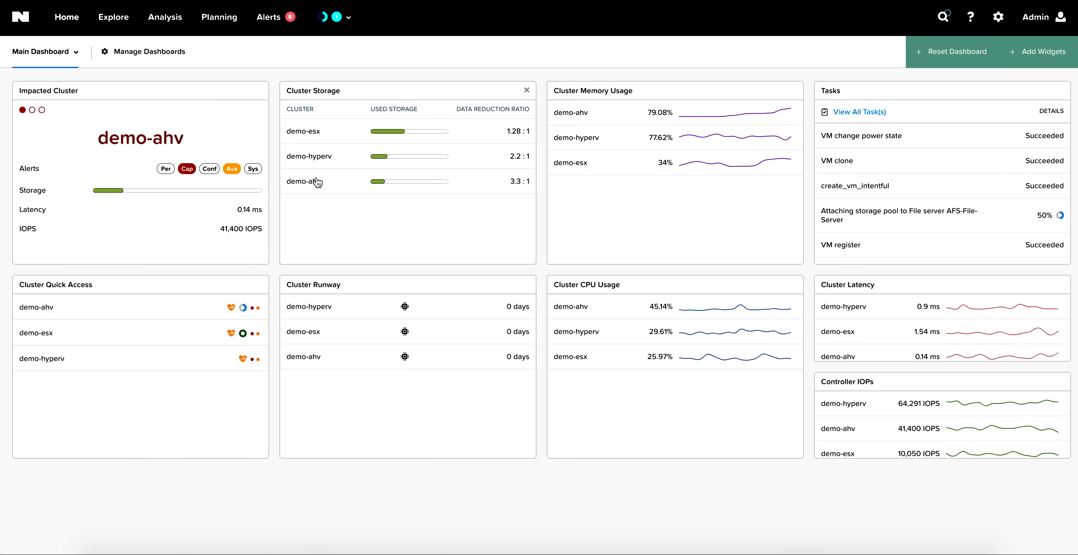
- Open the demo-ahv cluster details from the Cluster Storage widget and examine the performance summary and capacity runway
left_click(303, 183)
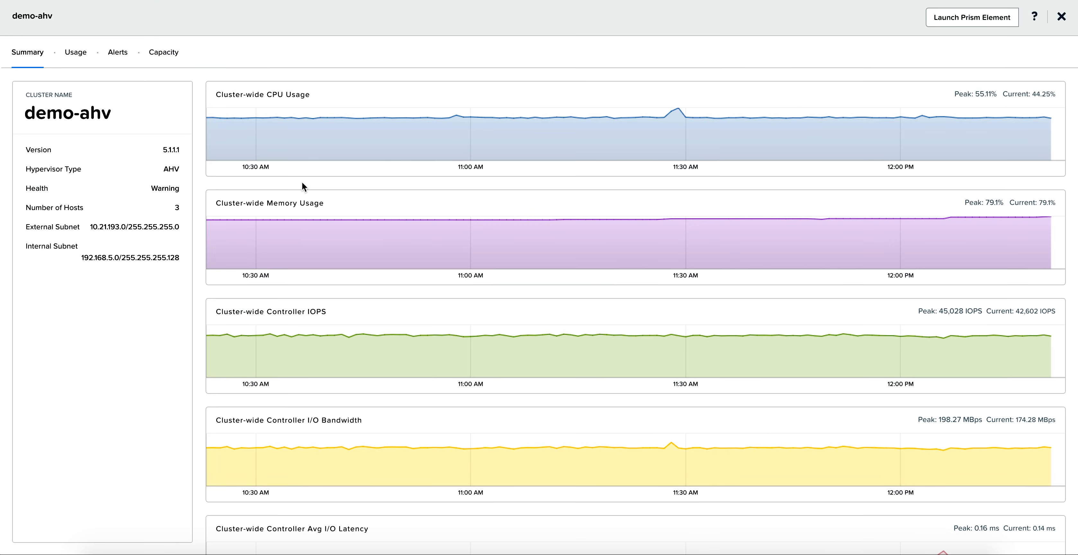
left_click(163, 55)
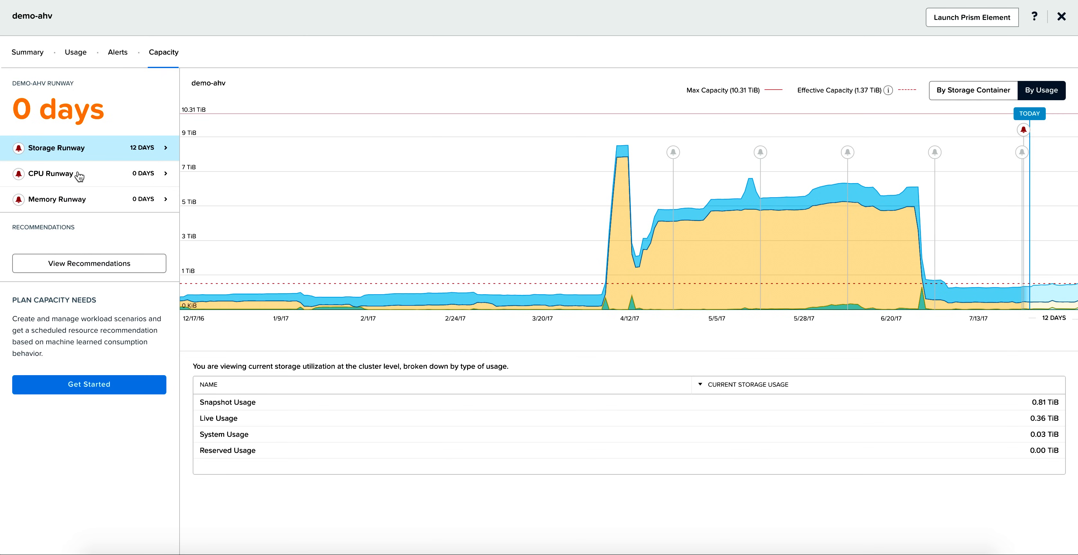
mouse_move(92, 182)
- Review the capacity recommendations for demo-ahv, covering the nodes to add and the overprovisioned VMs
left_click(82, 268)
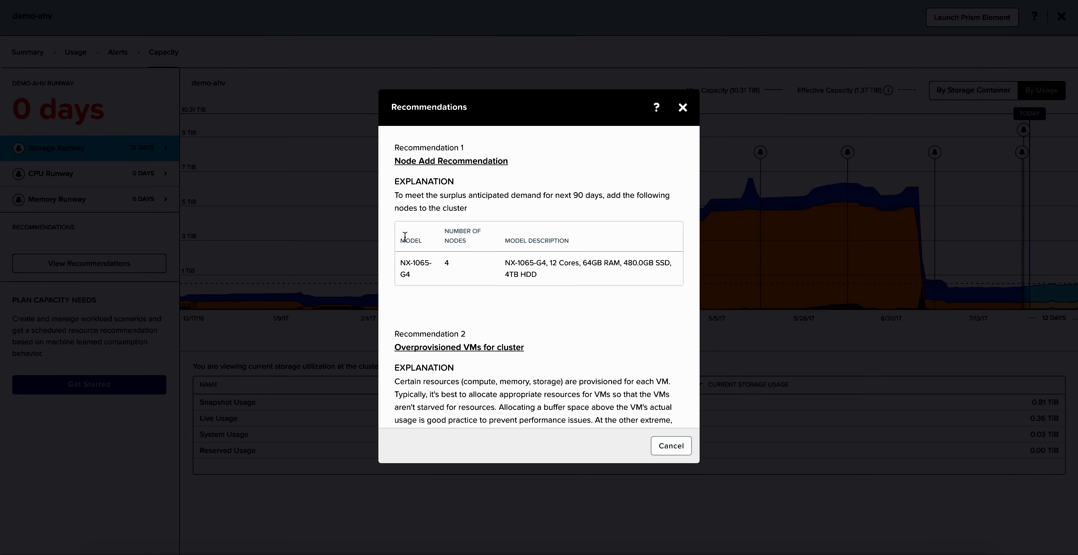
left_click_drag(395, 164, 496, 166)
left_click(474, 177)
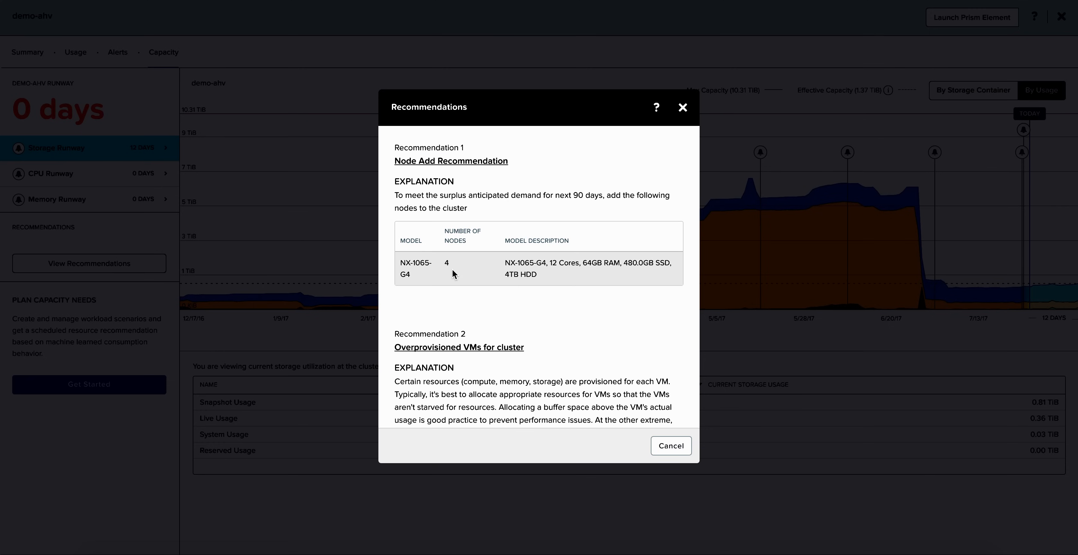
left_click_drag(454, 267, 441, 263)
left_click(445, 296)
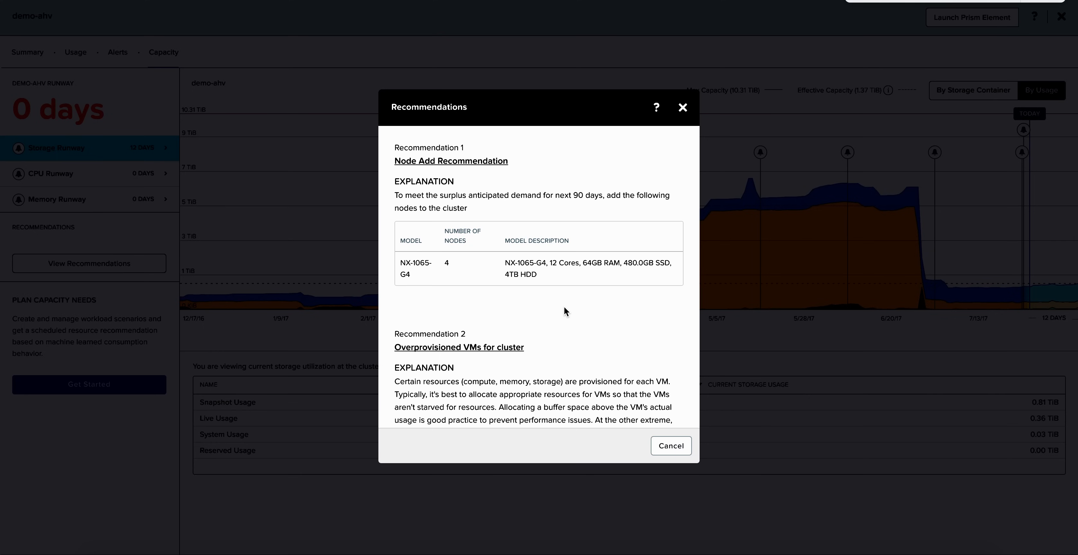
scroll(563, 307, "down", 3)
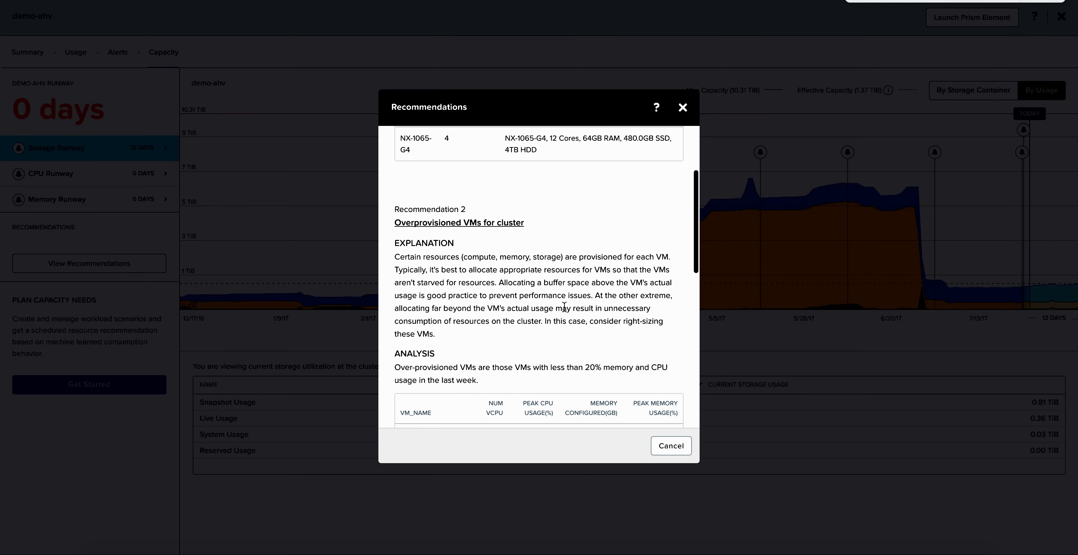
scroll(563, 306, "down", 2)
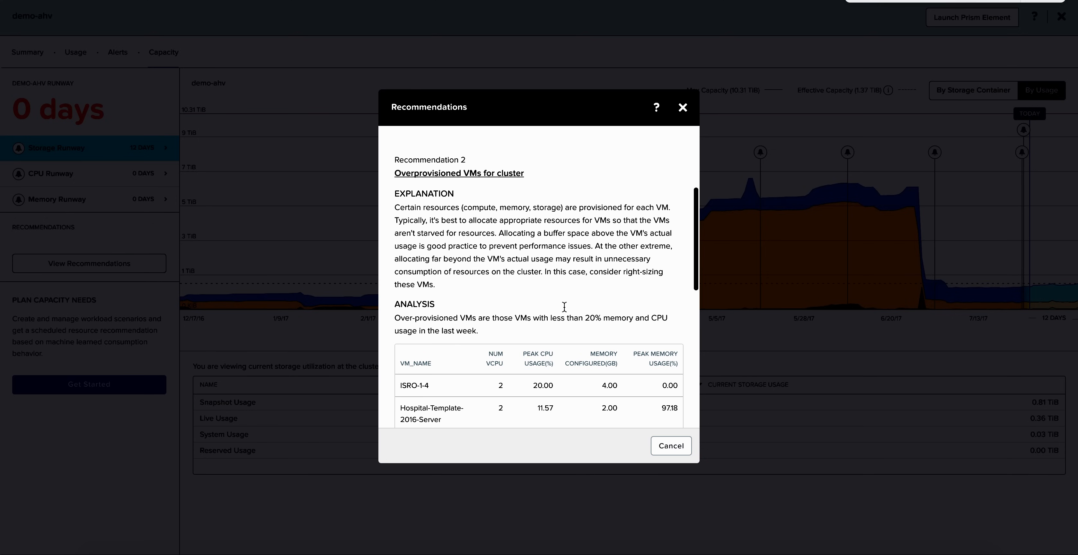
scroll(564, 306, "down", 3)
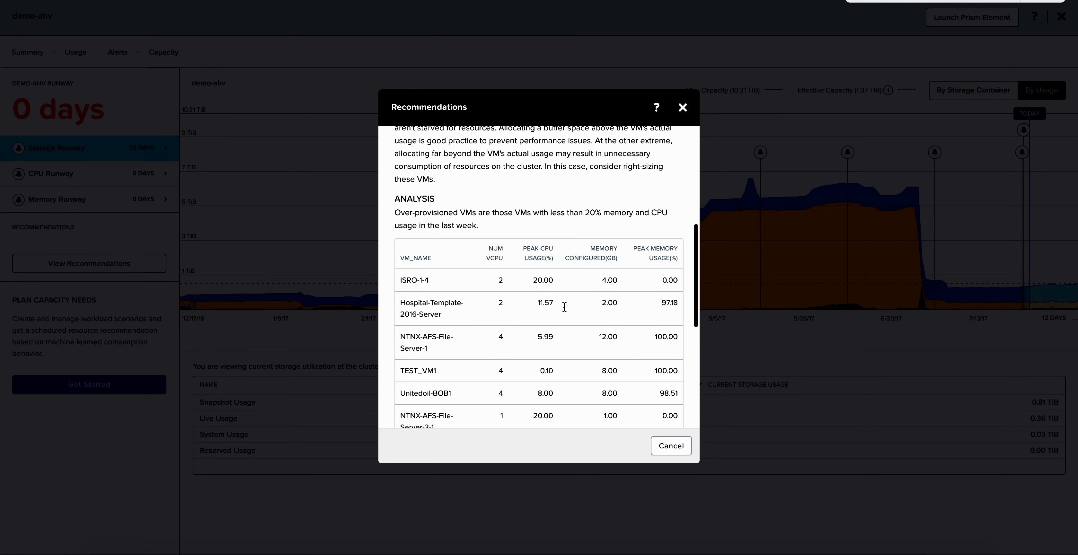
scroll(563, 307, "down", 2)
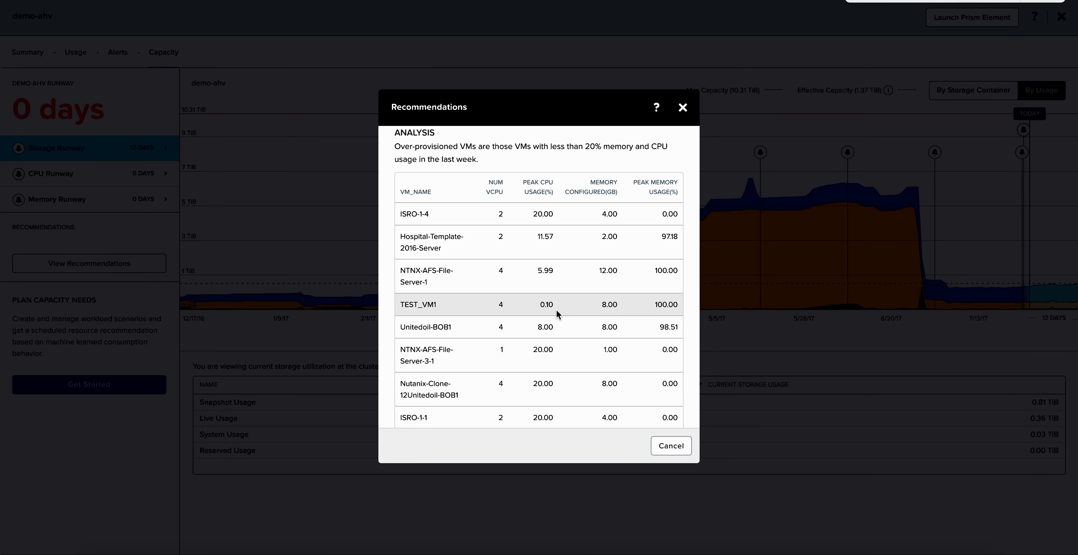
scroll(557, 310, "down", 5)
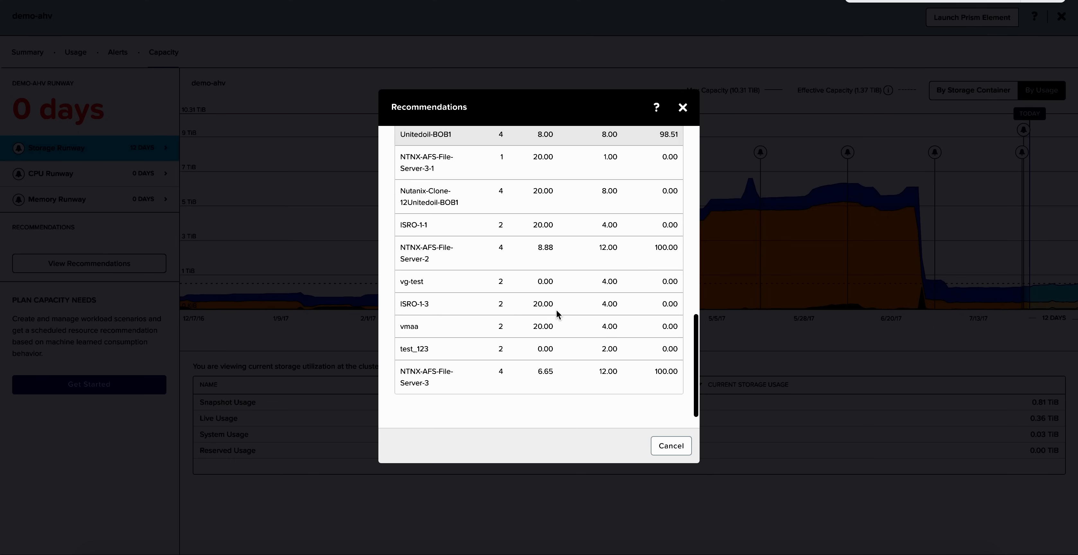
scroll(556, 311, "up", 6)
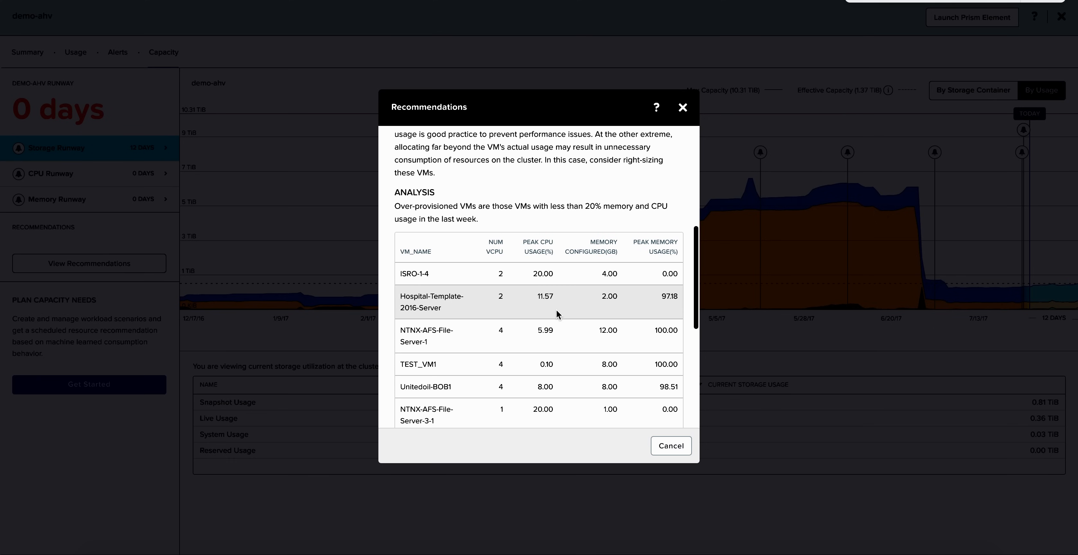
scroll(556, 310, "up", 2)
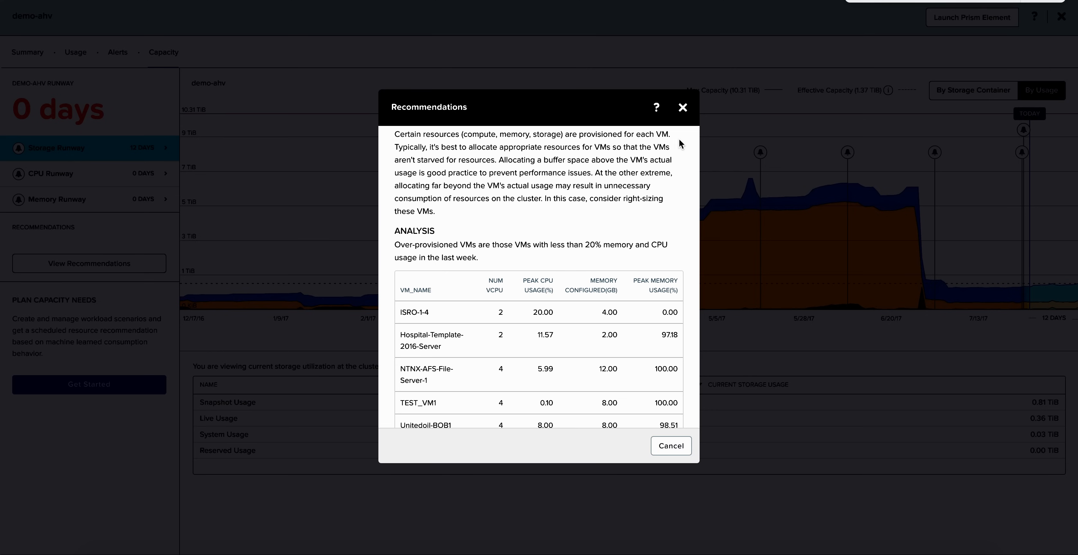
- Close the recommendations, start capacity planning for demo-ahv and remove the existing vm workload from the scenario
left_click(683, 110)
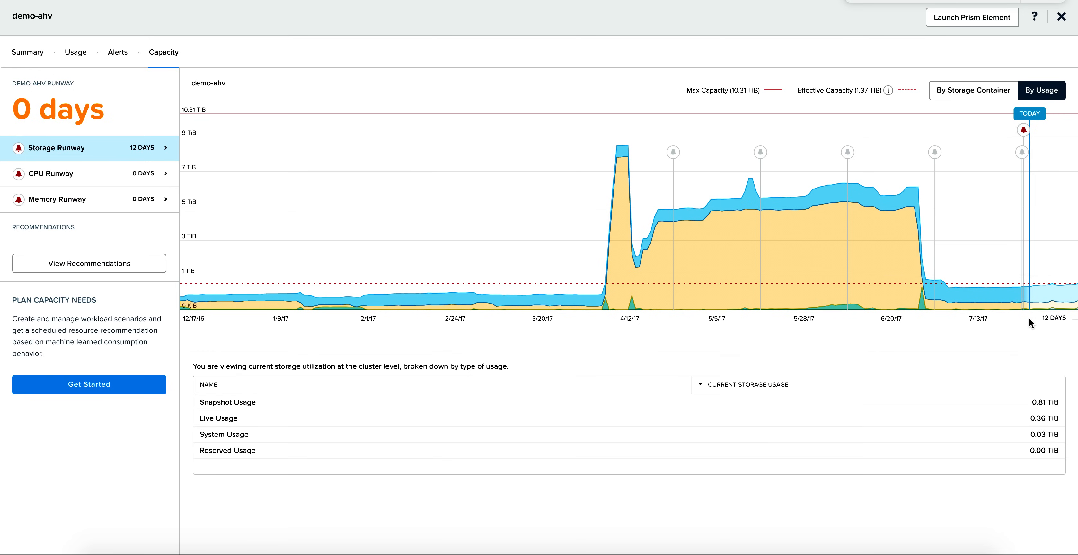
mouse_move(1032, 308)
left_click(98, 394)
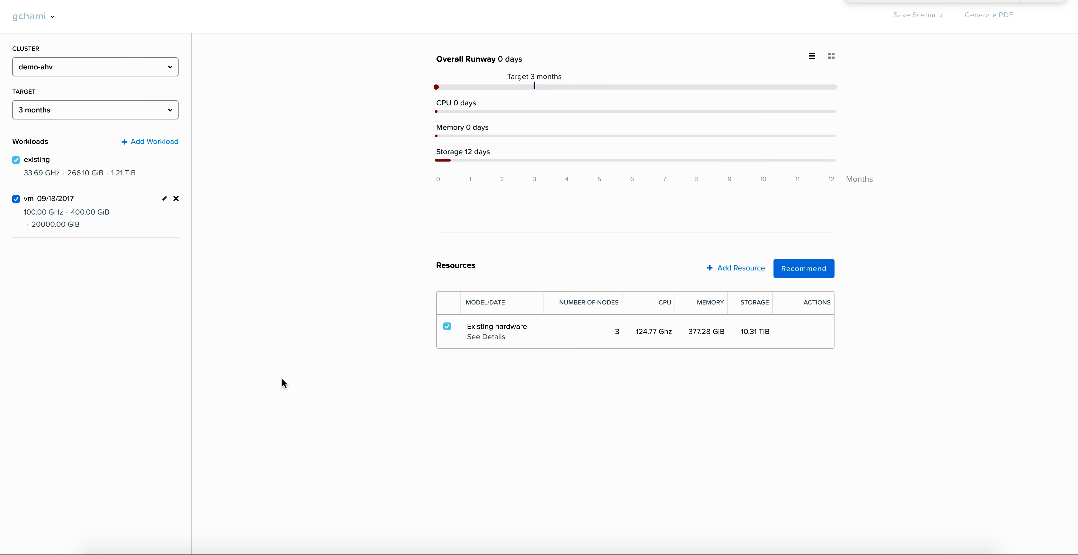
left_click(176, 200)
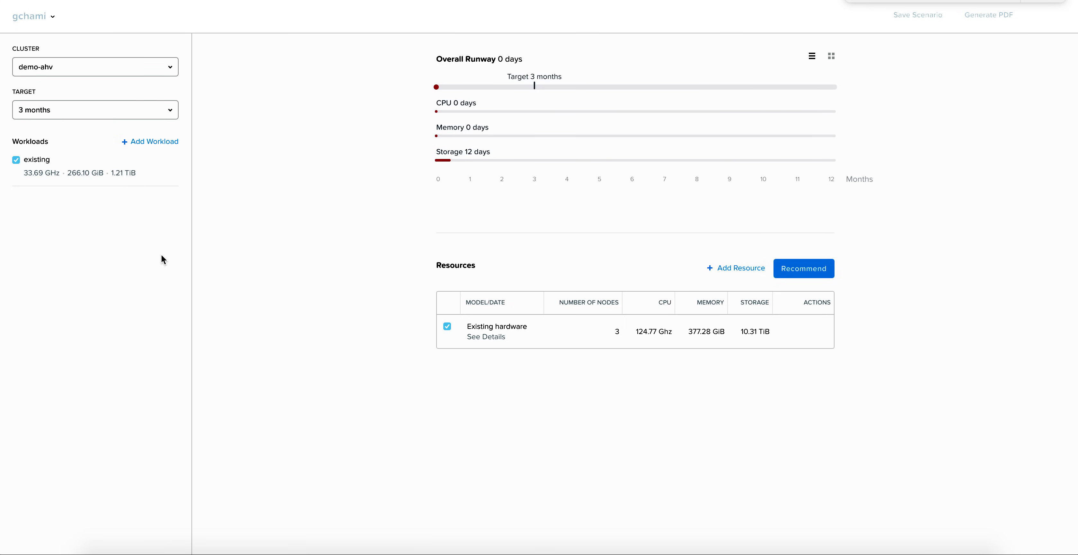
- Start a new VDI workload with XenDesktop as vendor, Power user as user type and 1000 users
left_click(155, 143)
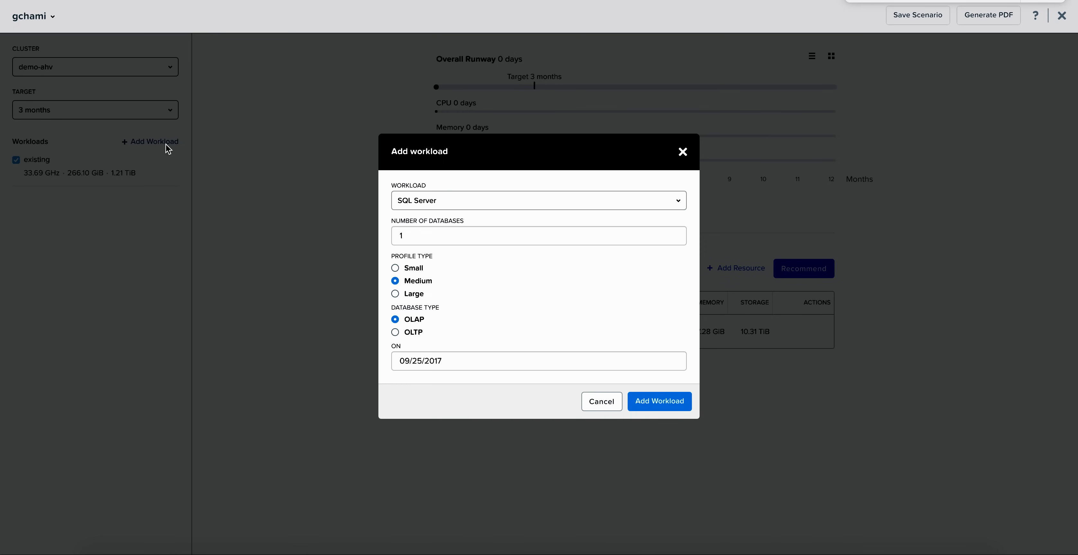
left_click(454, 205)
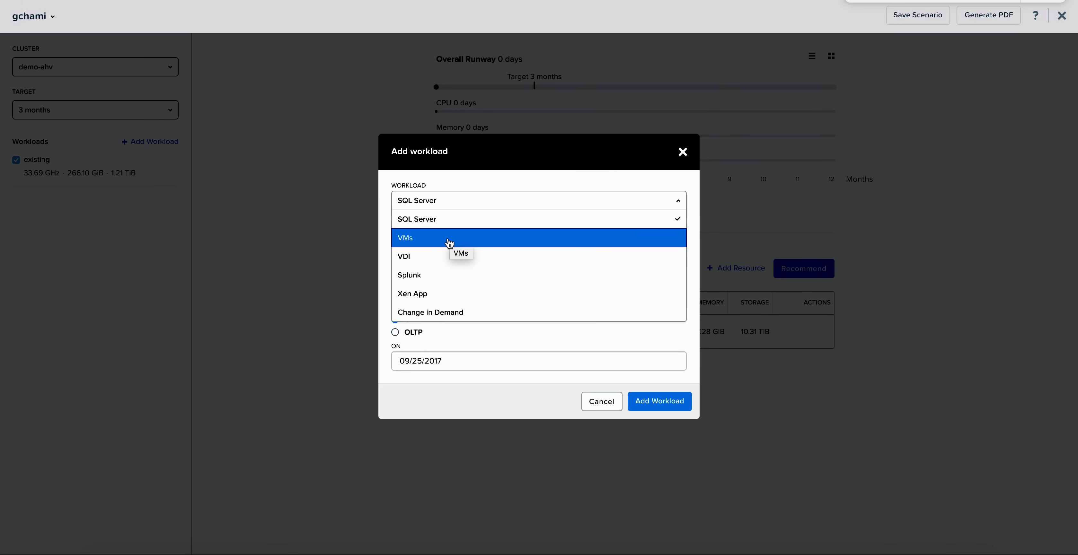
left_click(433, 256)
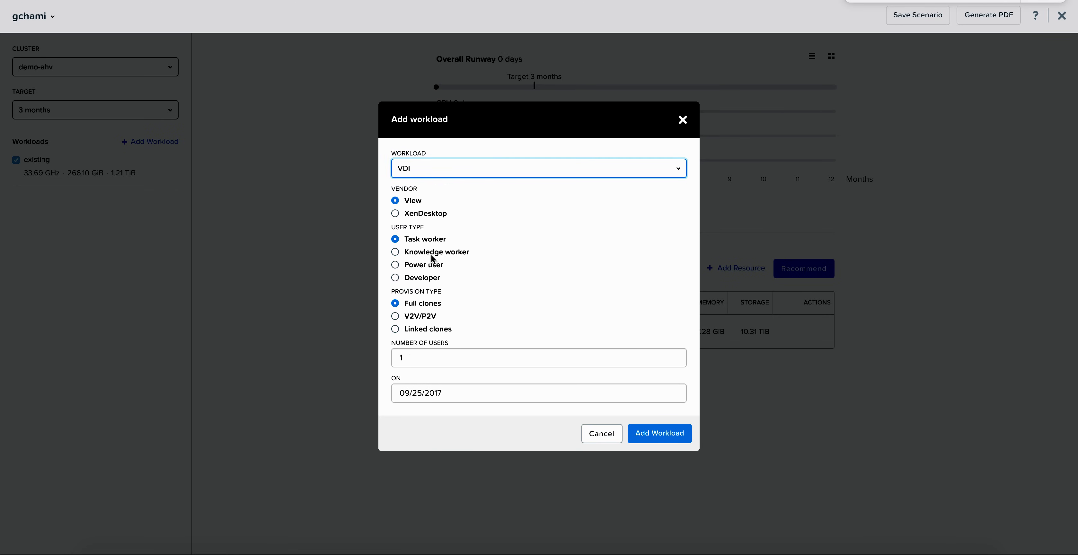
left_click(396, 215)
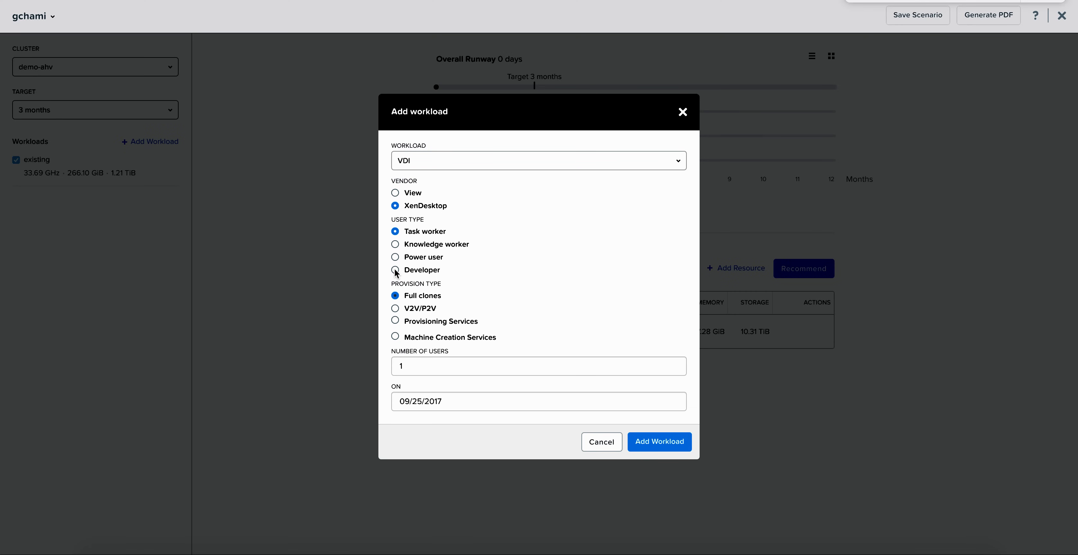
left_click(396, 257)
left_click(418, 366)
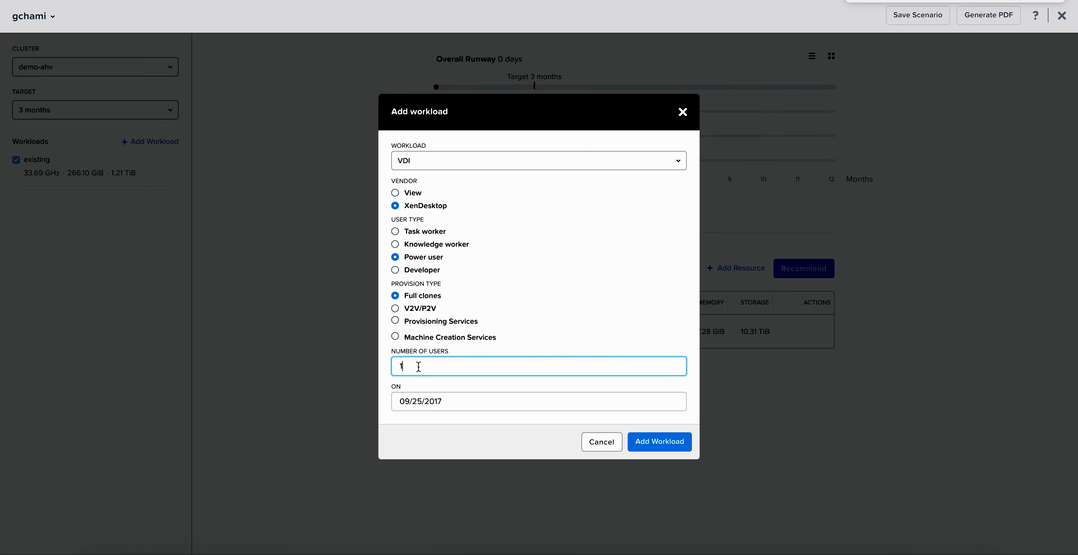
type("000")
left_click(437, 382)
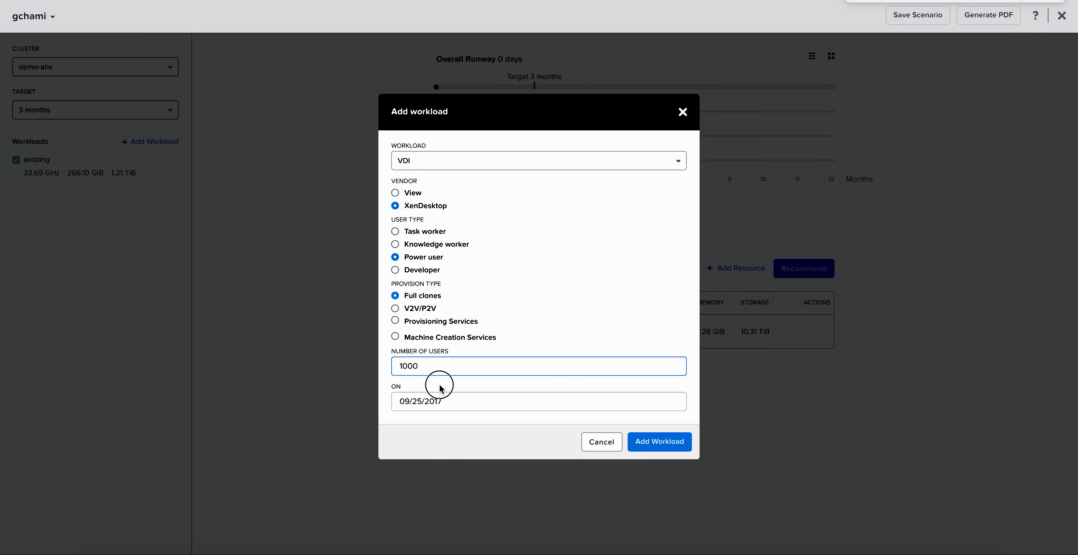
- Set the VDI workload's start date to 08/15/2017 and add the workload to the scenario
left_click(449, 402)
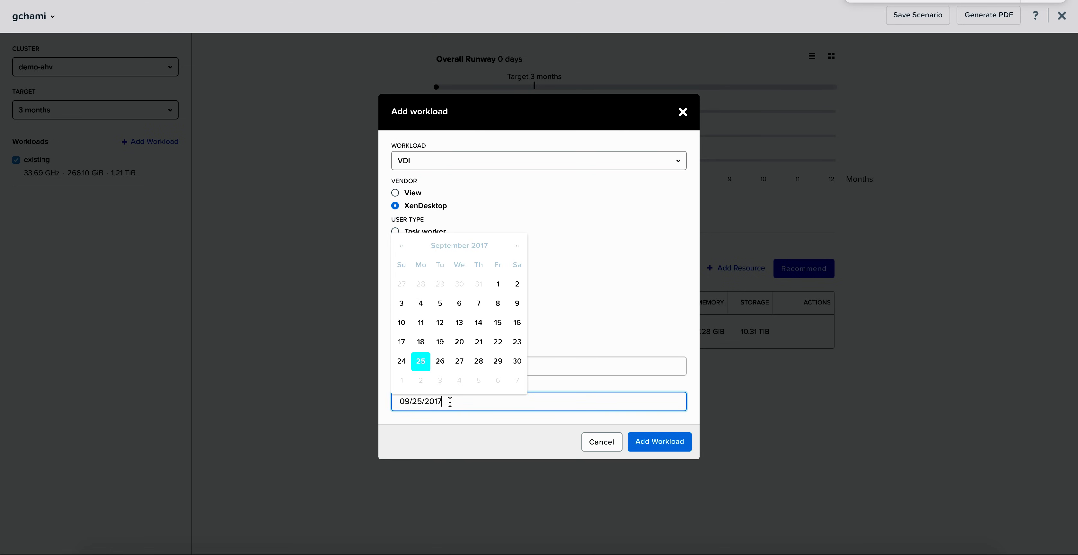
left_click(401, 245)
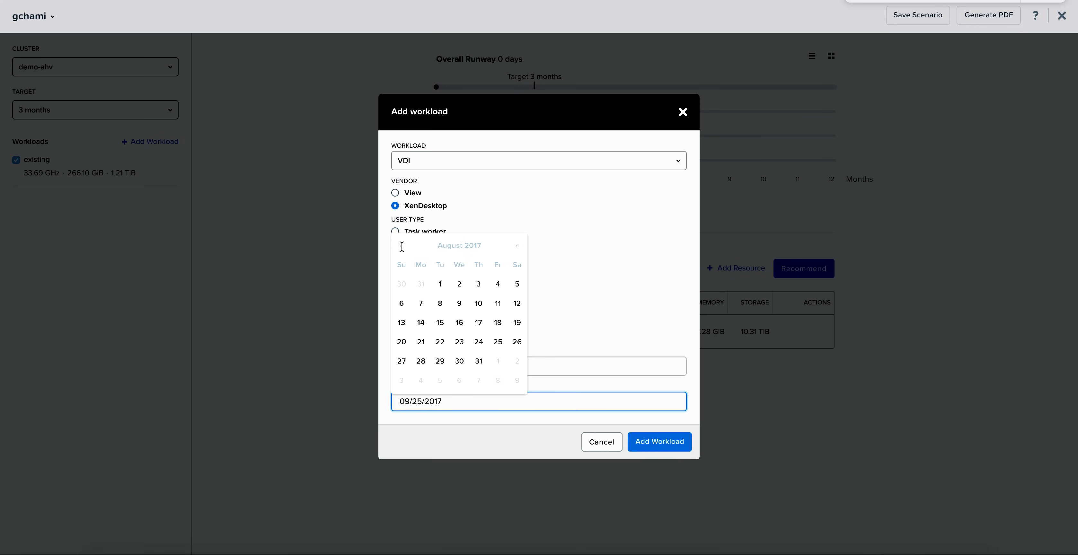
left_click(441, 323)
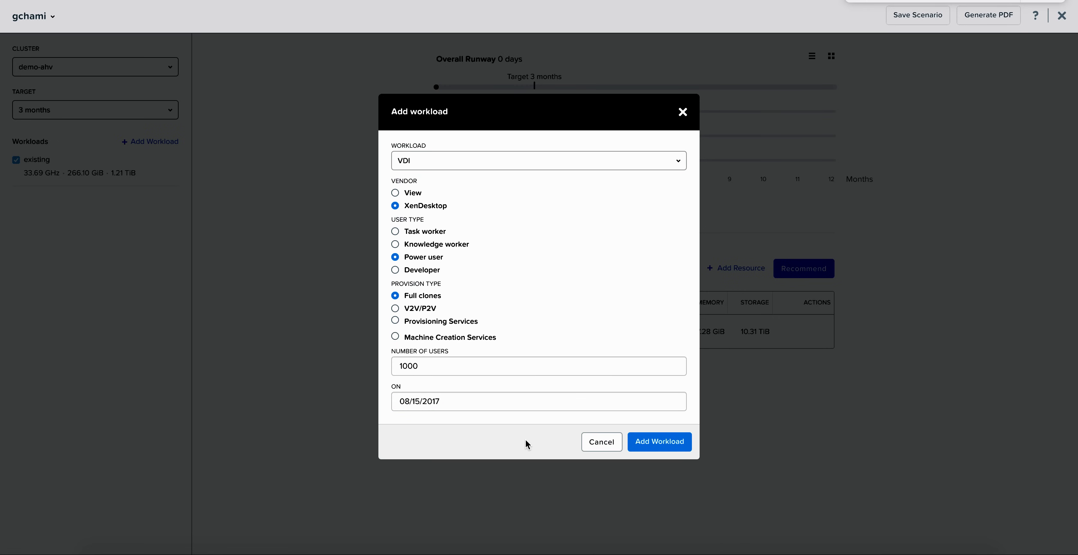
left_click(668, 445)
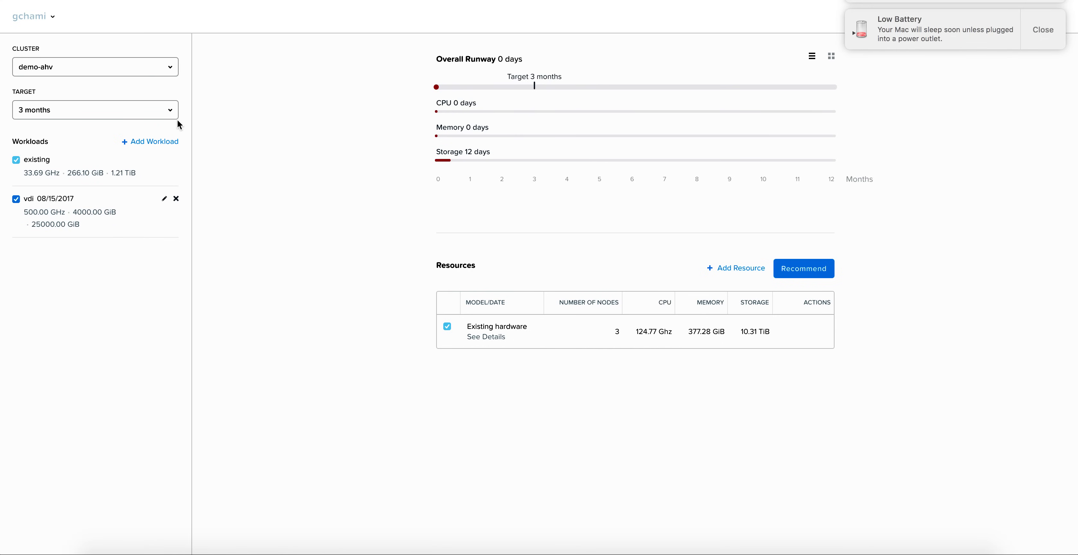
- Set the scenario's target to 6 months and generate the recommended resources
left_click(170, 112)
left_click(83, 221)
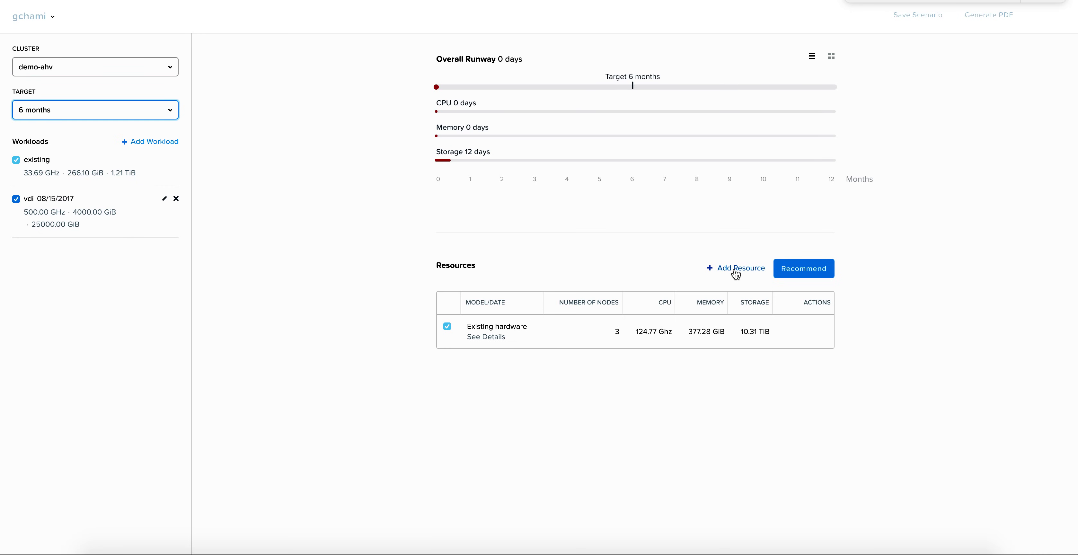
left_click(799, 268)
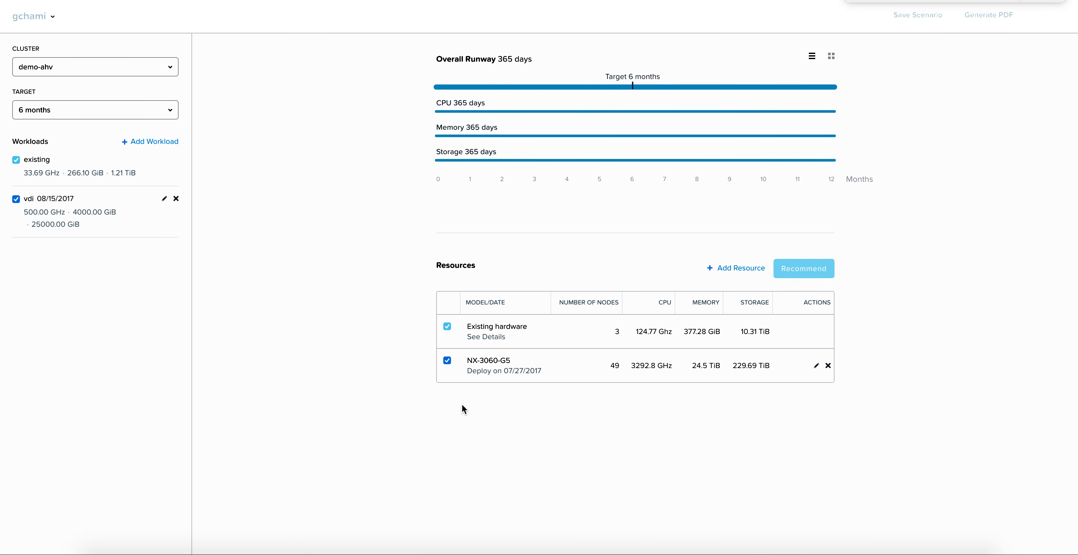
- Examine the recommended NX-3060-G5 resource's node count, deployment date and hardware configuration, and close the scenario without saving
left_click_drag(472, 362, 484, 365)
left_click(501, 382)
left_click_drag(596, 362, 614, 363)
left_click_drag(501, 371, 531, 371)
left_click(604, 406)
left_click(815, 367)
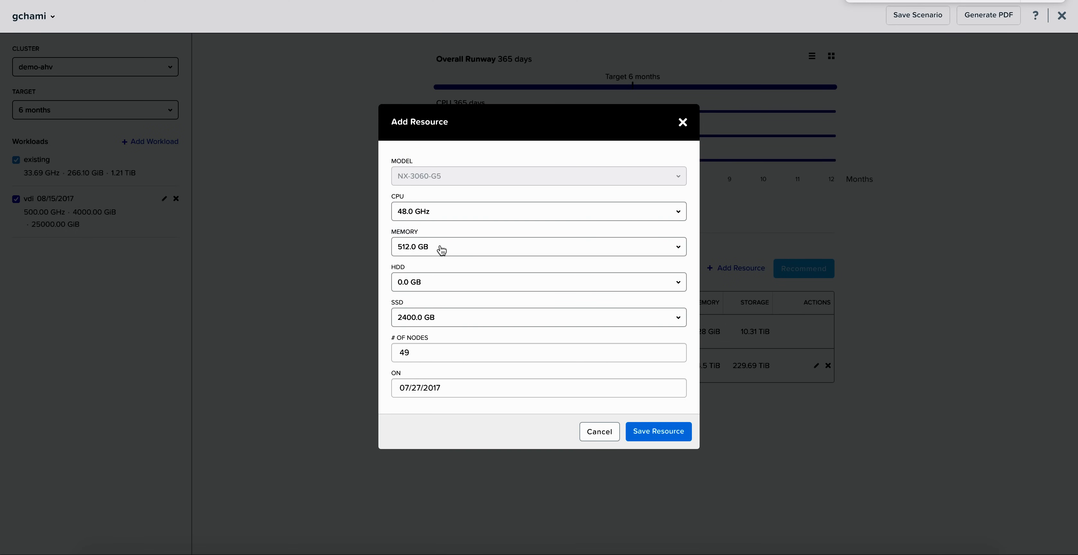
left_click(591, 439)
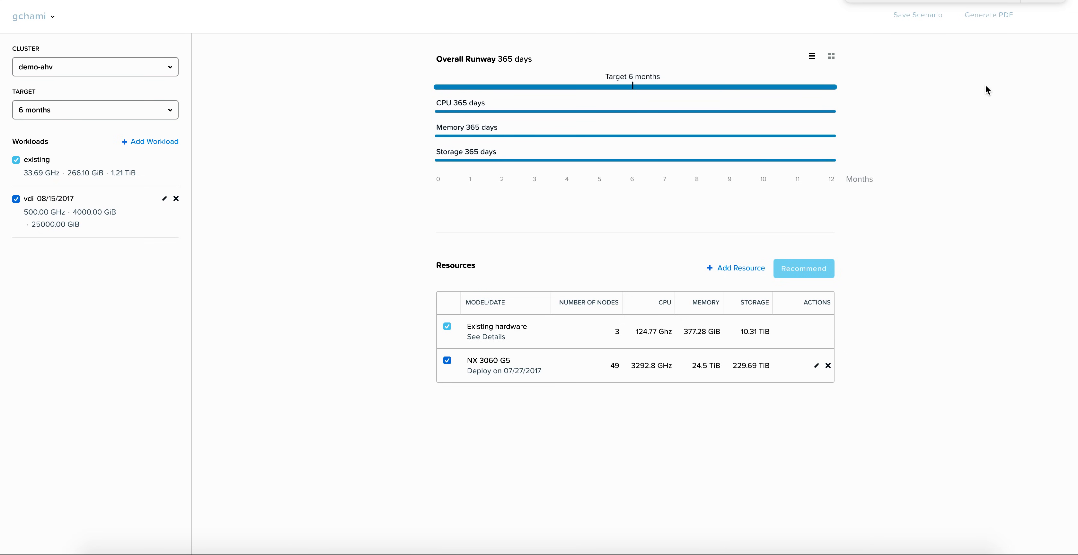
left_click(1062, 17)
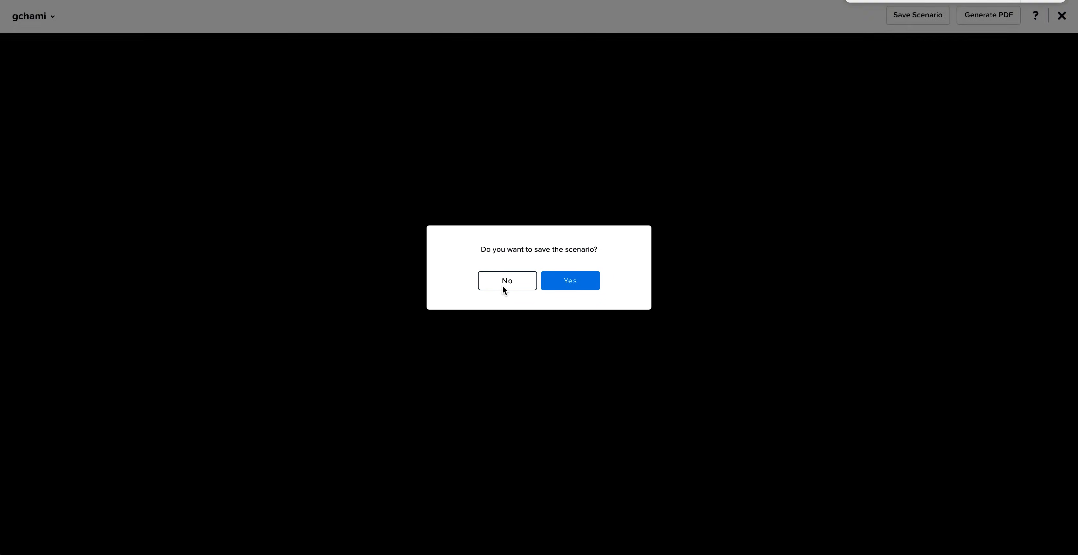
left_click(504, 289)
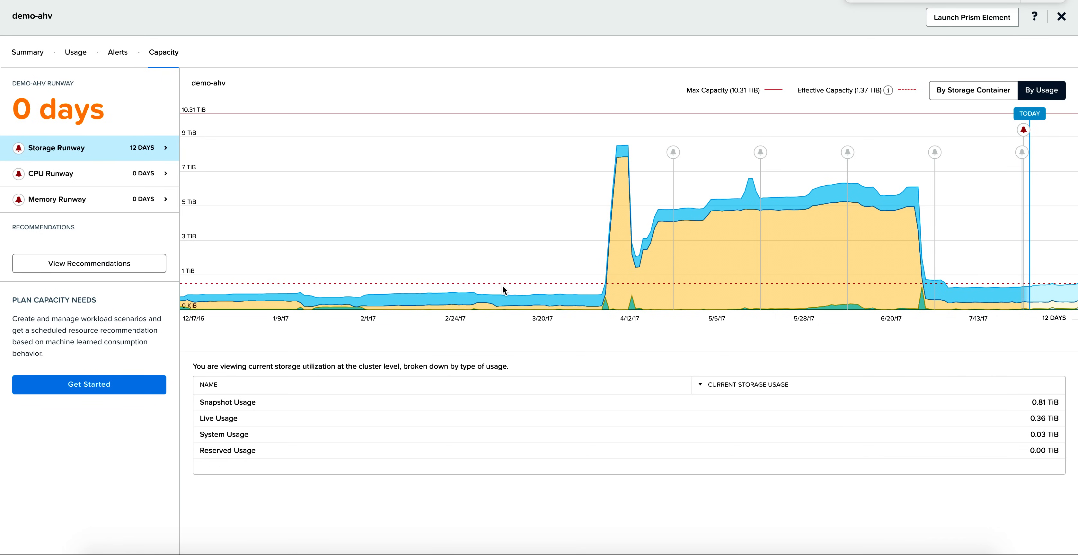